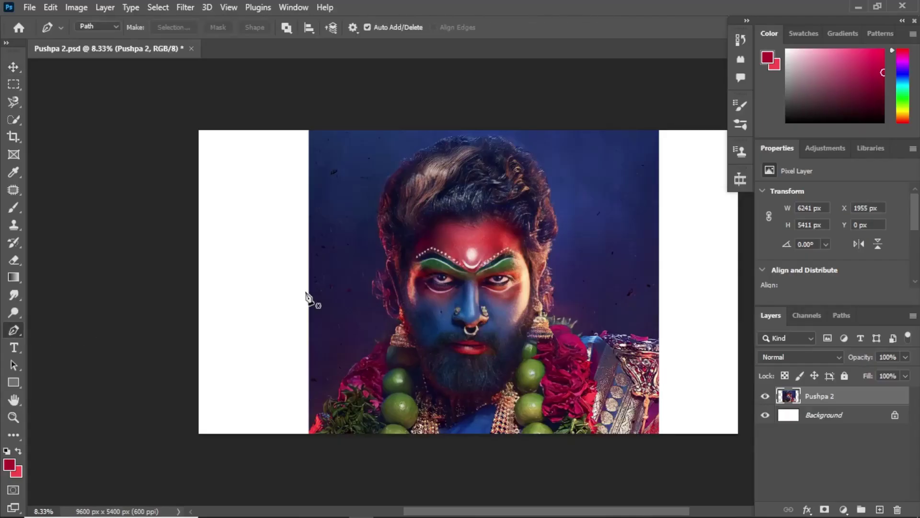
- Start the pen path at the bottom-left corner and trace up the red garment and shoulder
scroll(330, 364, up, 5)
scroll(335, 342, up, 2)
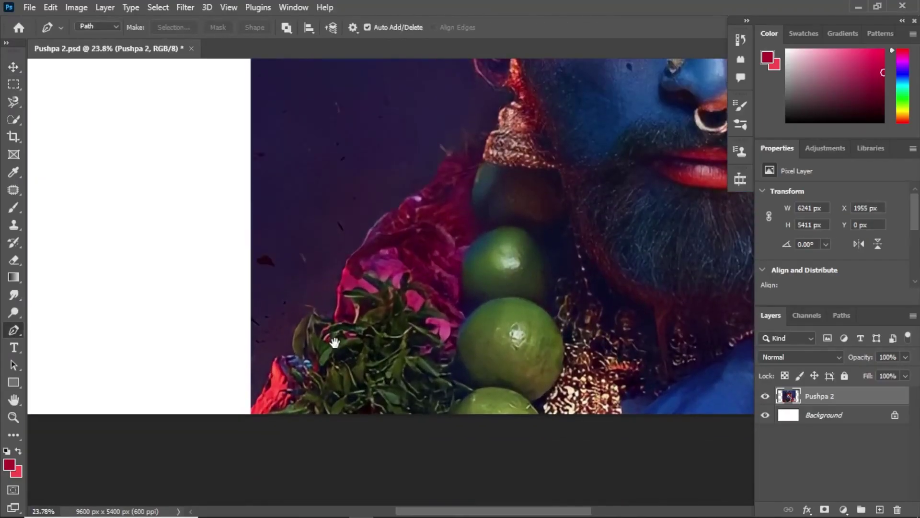
click(251, 408)
click(262, 392)
click(269, 379)
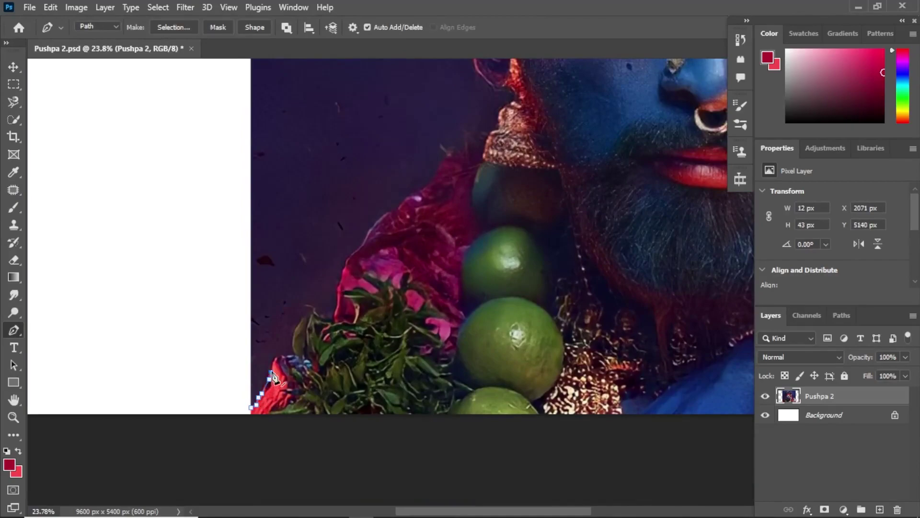
click(273, 359)
click(279, 358)
drag(301, 320, 313, 300)
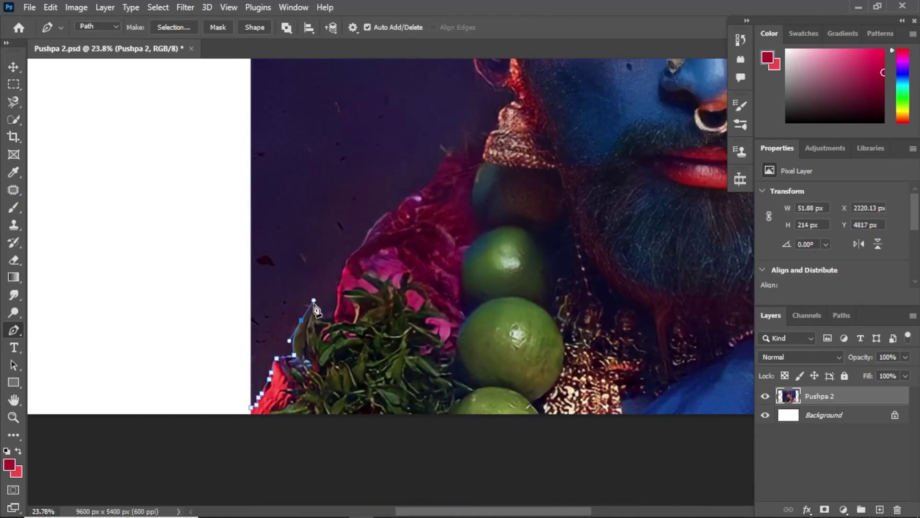
click(332, 318)
click(338, 290)
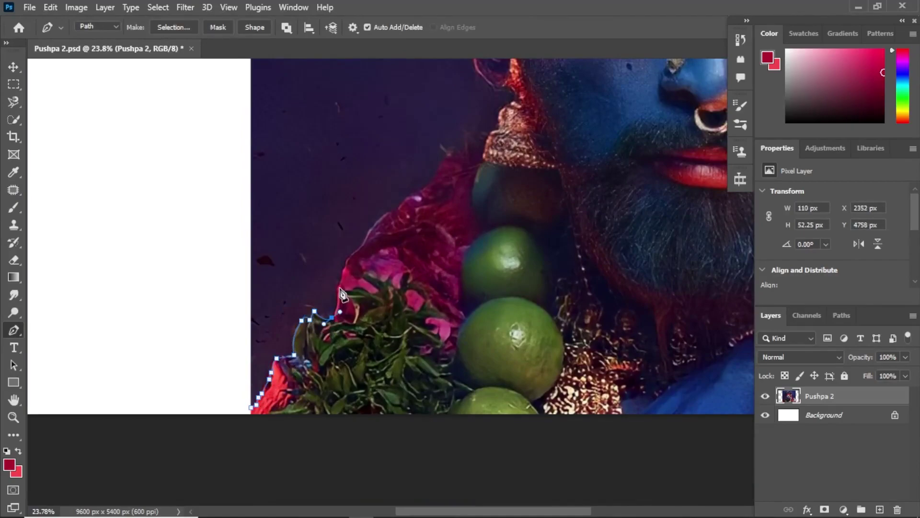
click(342, 278)
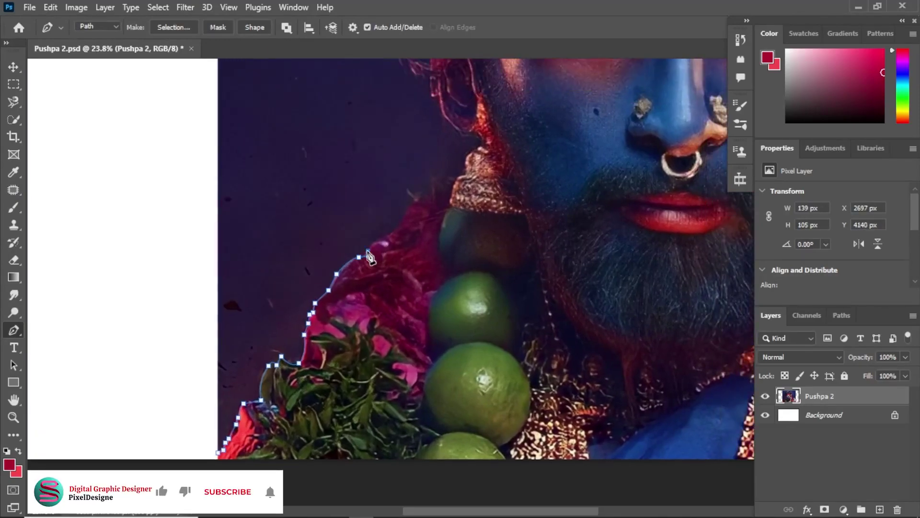
drag(384, 238, 399, 235)
click(398, 227)
drag(418, 202, 435, 202)
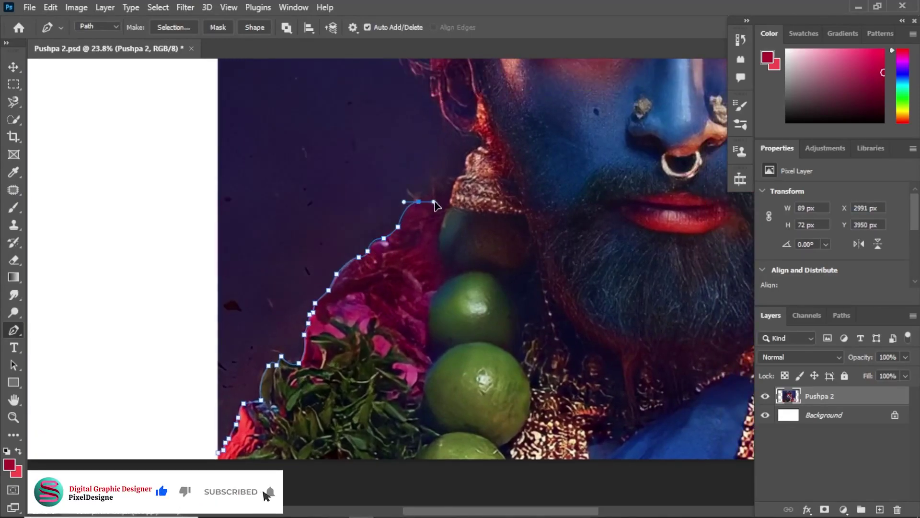
- Continue the path around the earring and over the top of the ear
scroll(460, 196, up, 3)
click(458, 296)
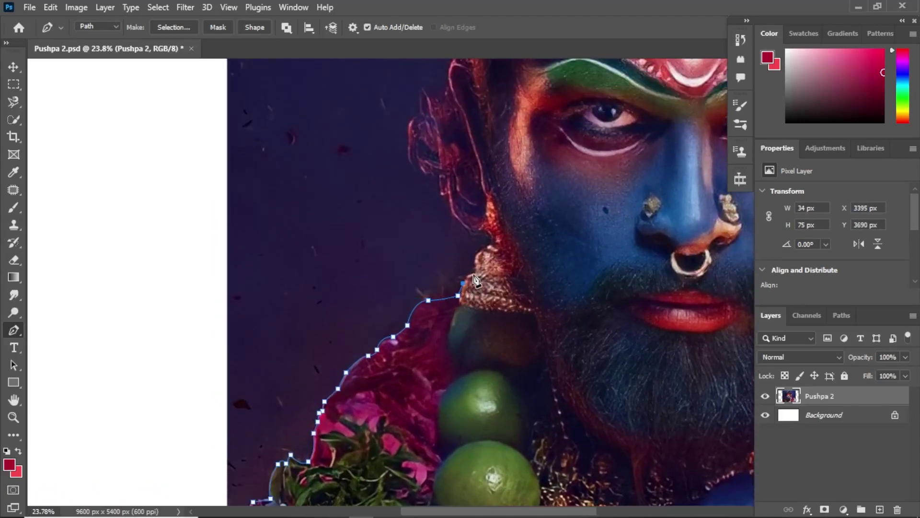
click(481, 277)
drag(491, 244, 506, 244)
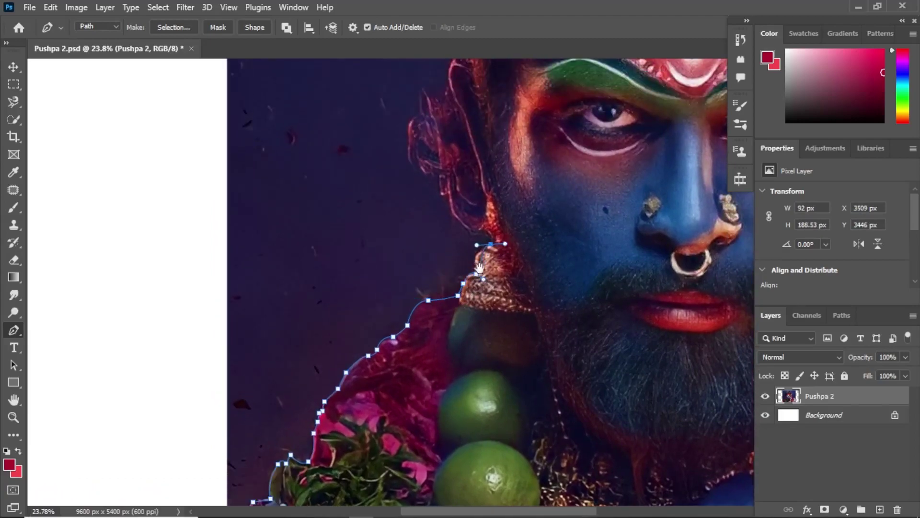
click(483, 230)
scroll(460, 230, up, 2)
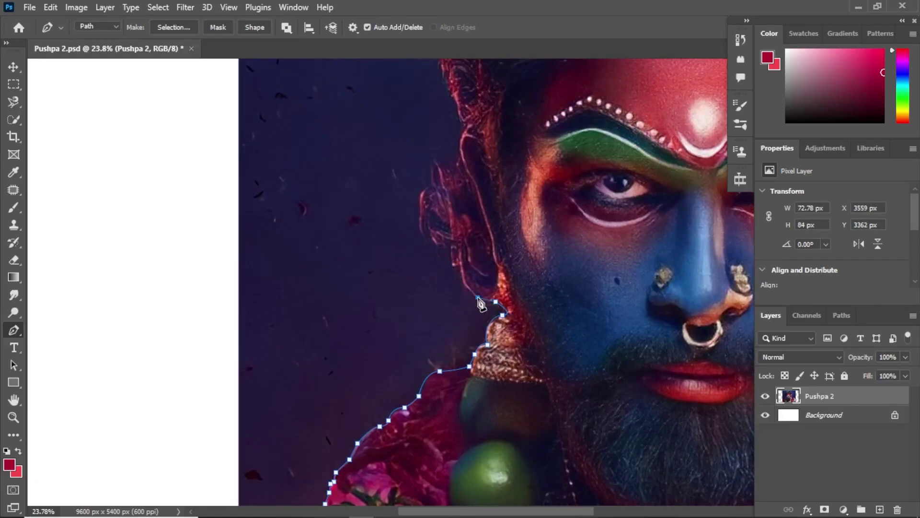
click(464, 286)
click(459, 267)
click(421, 218)
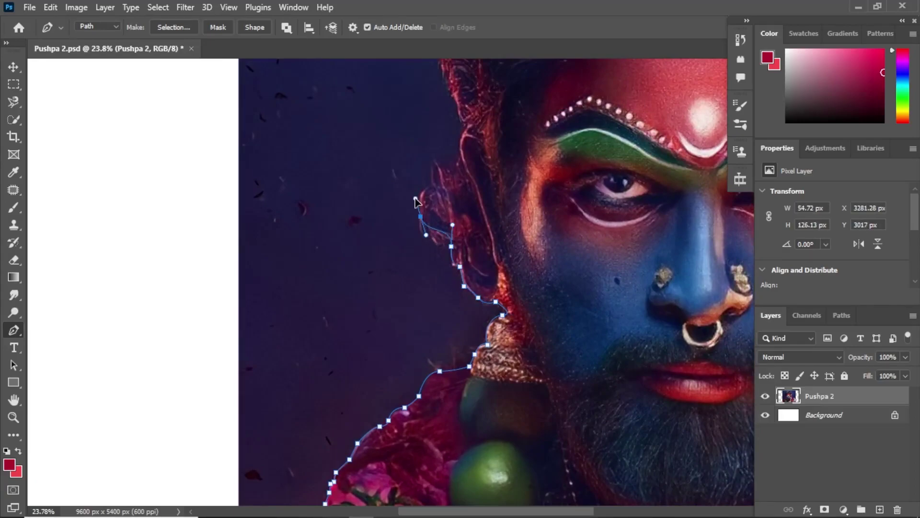
click(415, 199)
drag(431, 188, 437, 188)
- Extend the path above the ear and along the hair's left edge
scroll(438, 252, up, 2)
click(435, 248)
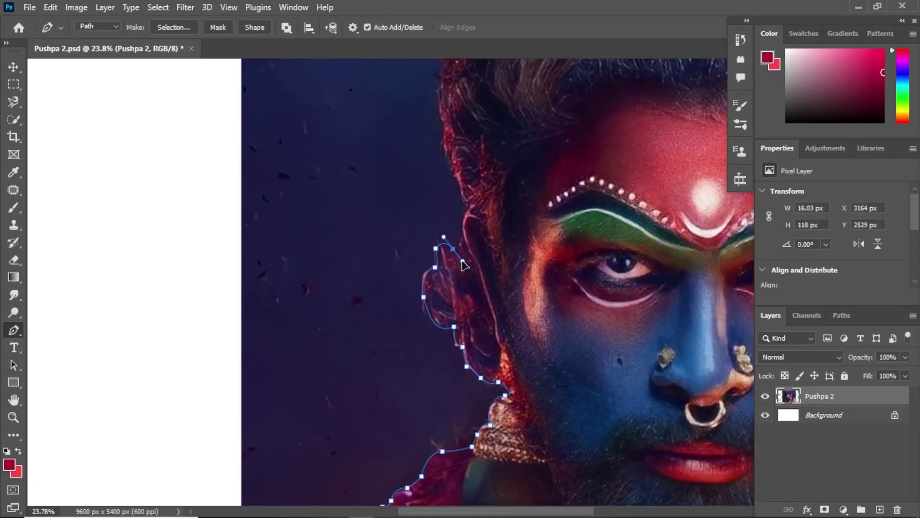
click(463, 232)
scroll(468, 232, up, 3)
drag(468, 316, 484, 314)
click(442, 256)
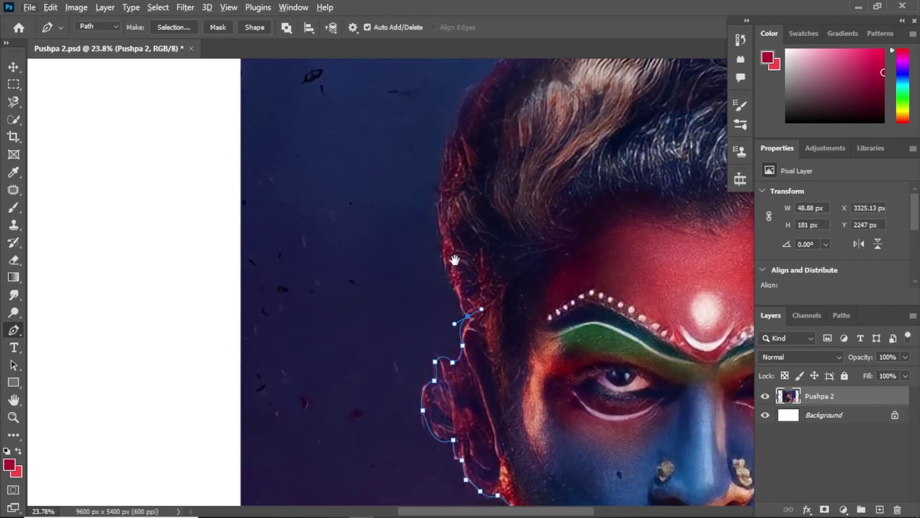
scroll(446, 258, up, 2)
click(446, 214)
click(457, 172)
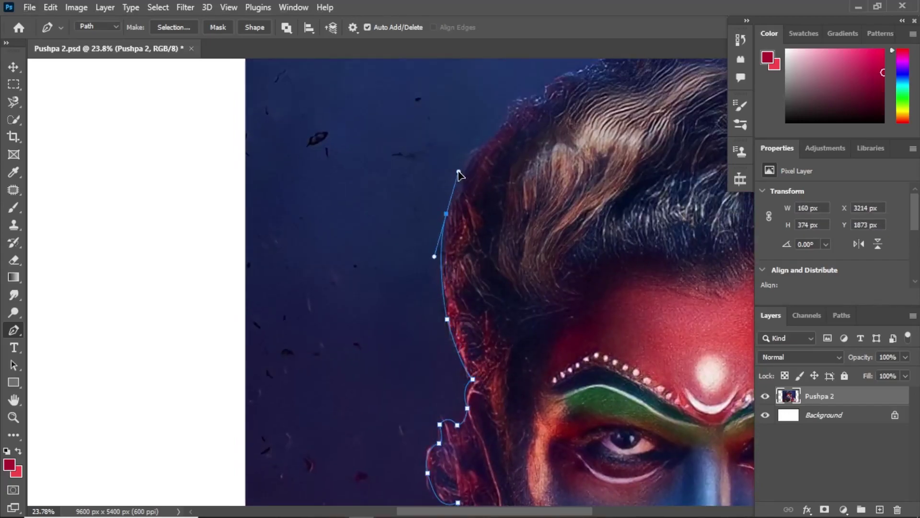
scroll(431, 240, up, 3)
scroll(431, 240, right, 2)
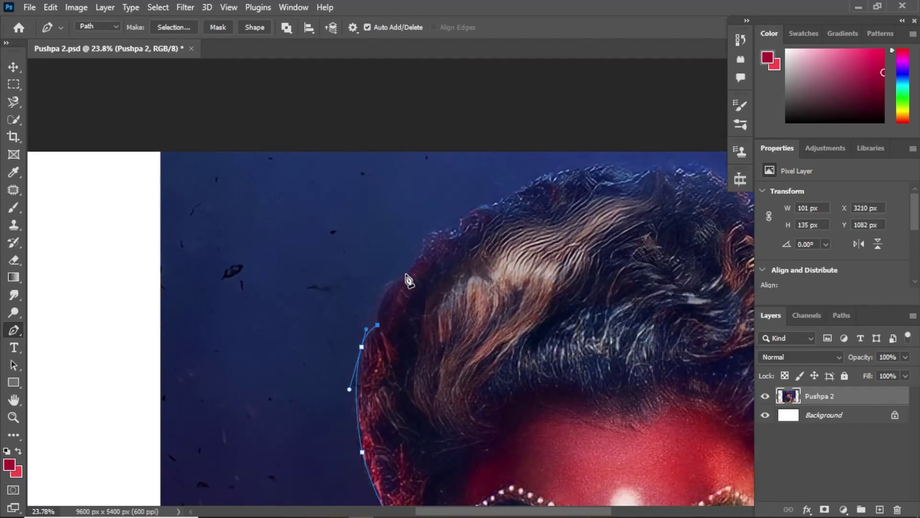
click(415, 263)
click(424, 237)
- Trace the path across the top and crown of the hair
mouse_move(459, 227)
mouse_down()
mouse_move(468, 232)
mouse_move(446, 262)
mouse_up()
scroll(455, 245, up, 2)
scroll(455, 245, right, 2)
click(480, 230)
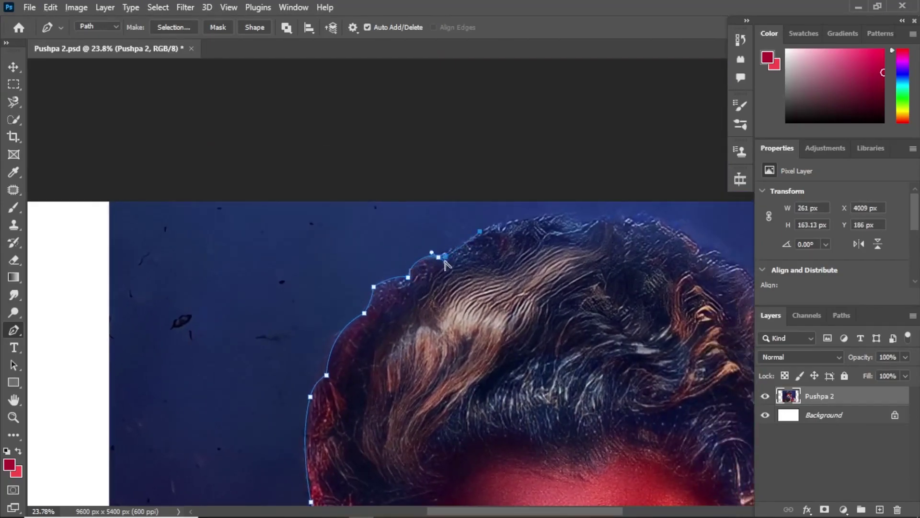
drag(575, 223, 597, 250)
scroll(439, 222, right, 7)
click(435, 216)
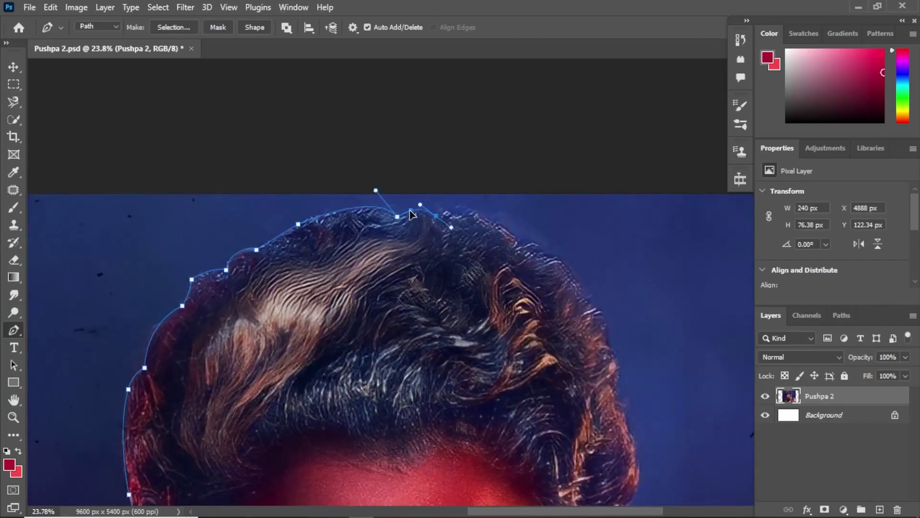
click(490, 223)
mouse_move(520, 244)
mouse_down()
mouse_move(536, 257)
mouse_move(455, 205)
mouse_up()
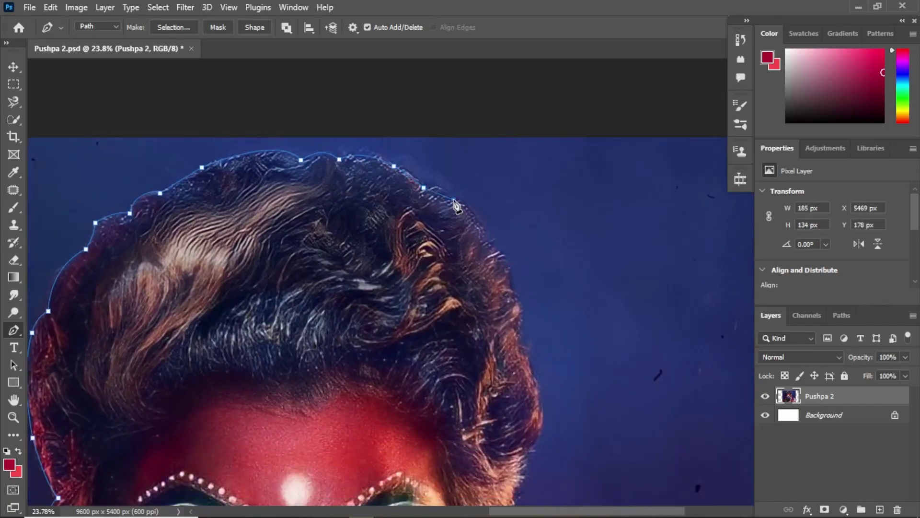
click(510, 287)
drag(522, 259, 506, 164)
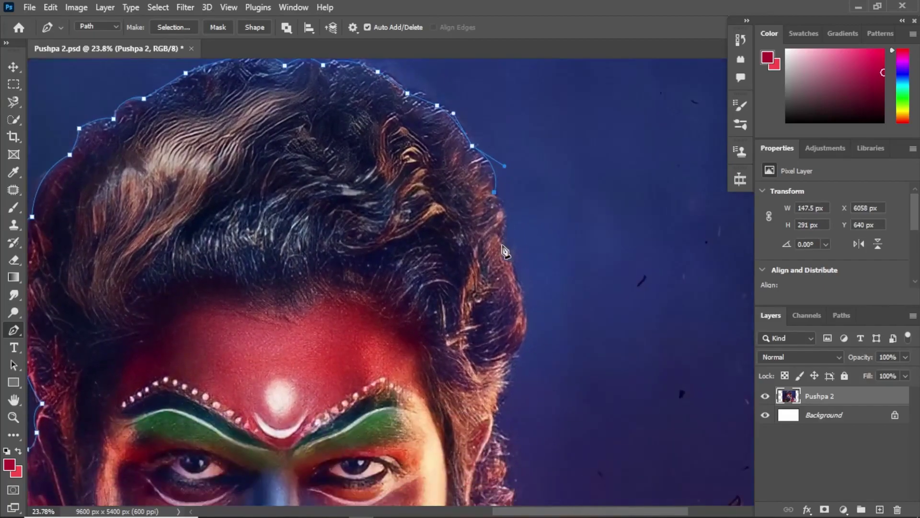
- Carry the path down the right hair edge toward the earring
mouse_move(502, 237)
mouse_down()
mouse_move(490, 274)
mouse_move(501, 258)
mouse_up()
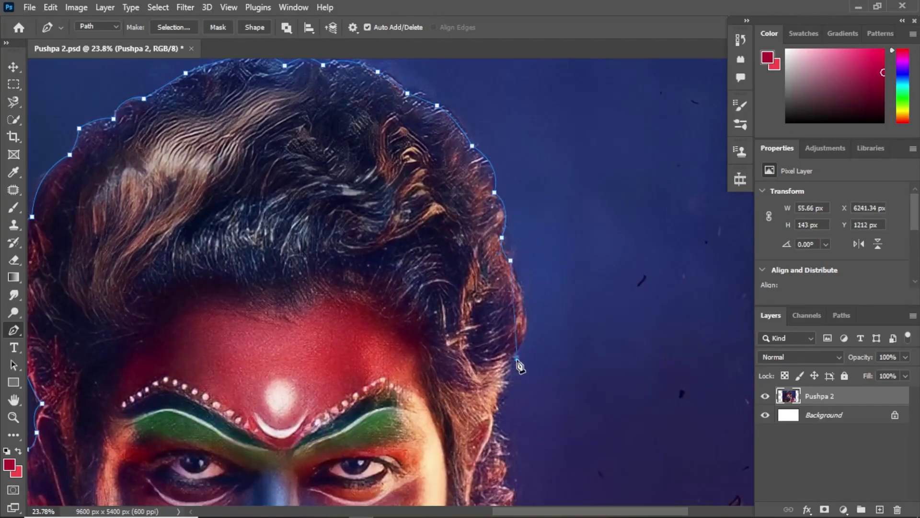
drag(520, 367, 503, 208)
click(478, 264)
drag(488, 287, 498, 301)
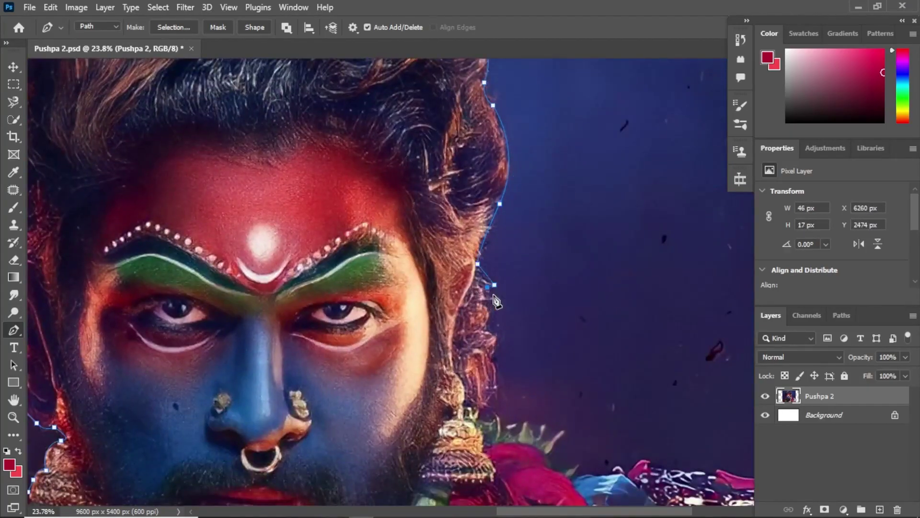
click(486, 303)
click(495, 362)
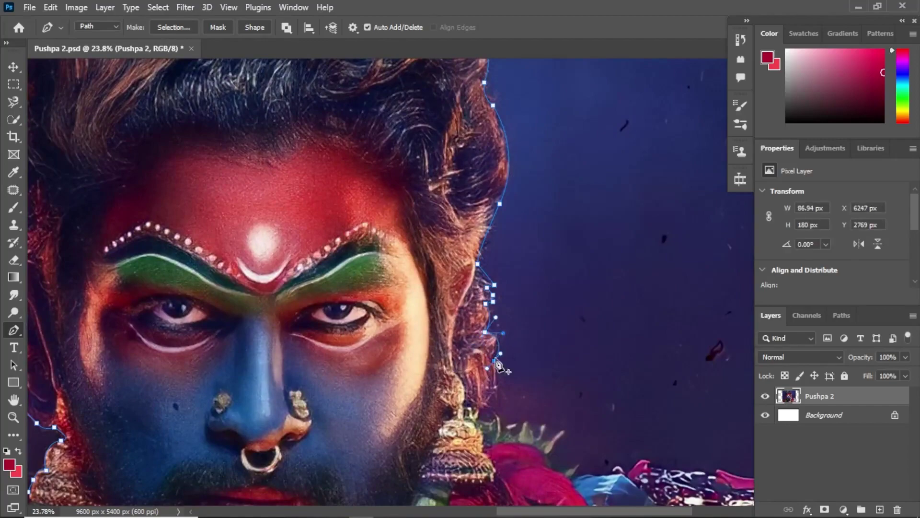
click(499, 402)
- Run the path past the earring and over the garland leaves to the roses
drag(500, 387, 436, 174)
click(407, 204)
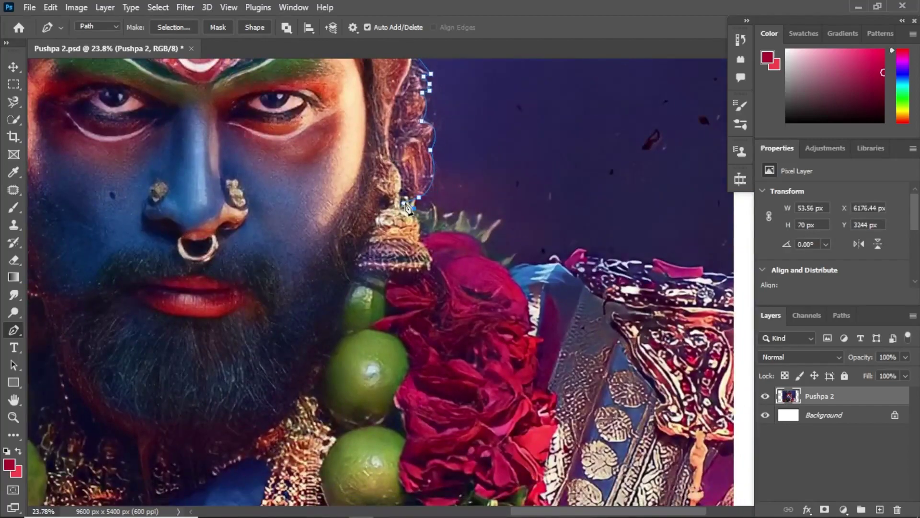
click(439, 217)
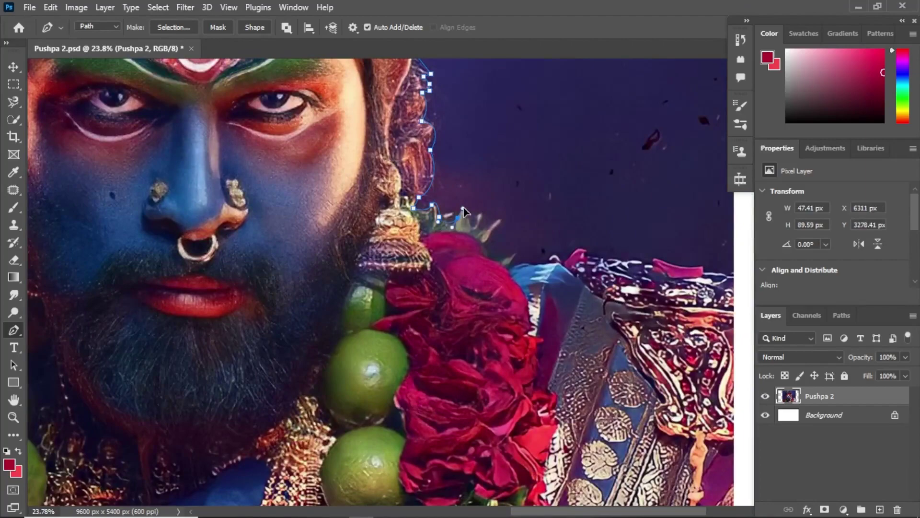
click(458, 219)
mouse_move(482, 219)
mouse_down()
mouse_move(491, 203)
mouse_move(493, 228)
mouse_up()
click(485, 244)
scroll(465, 217, down, 2)
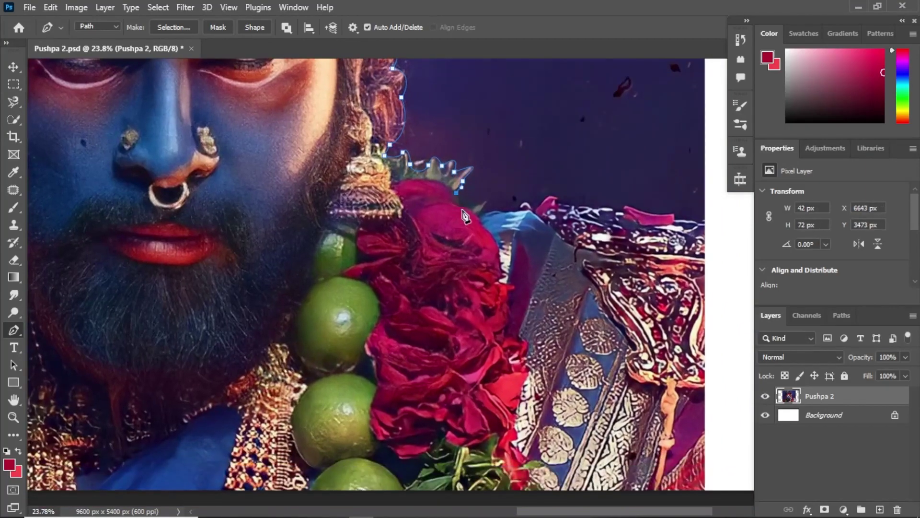
- Follow the right shoulder to the image edge and close the path below the figure
click(522, 209)
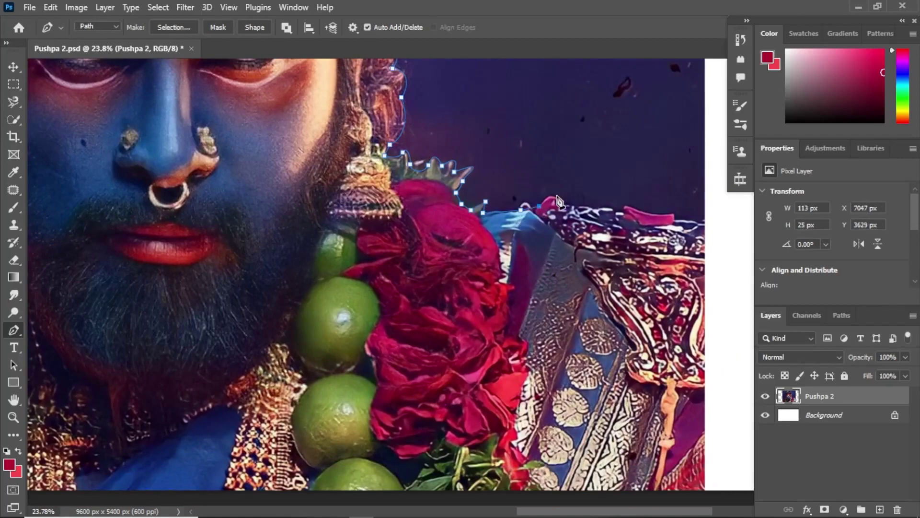
click(570, 207)
scroll(568, 207, right, 3)
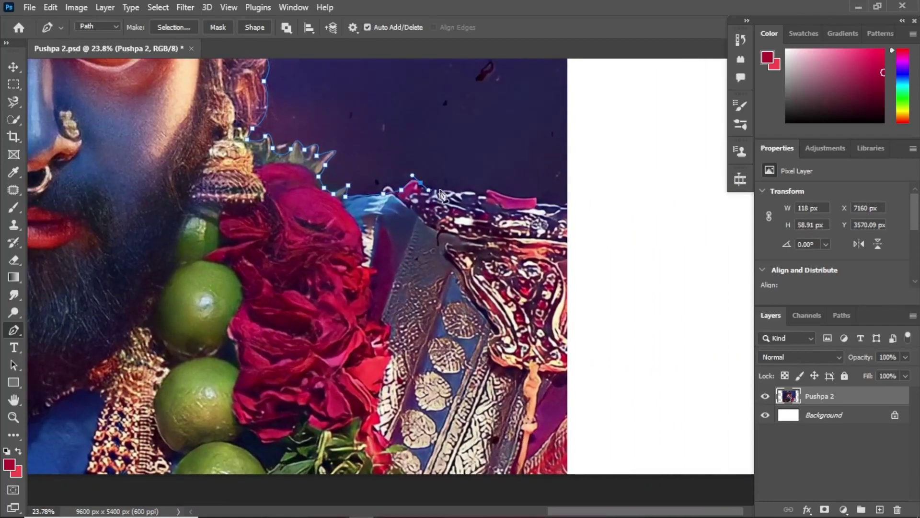
click(484, 192)
click(533, 199)
click(568, 209)
scroll(599, 246, down, 5)
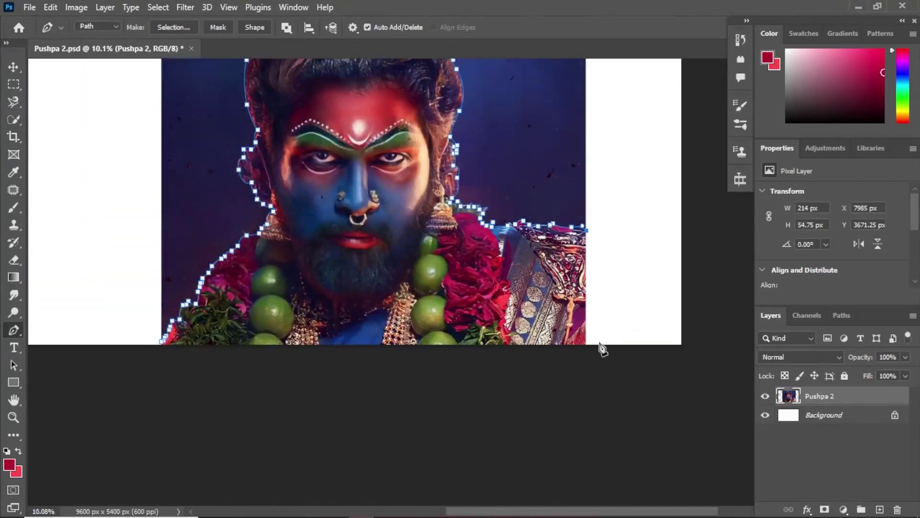
click(605, 324)
click(554, 379)
click(405, 379)
click(149, 367)
scroll(473, 341, down, 2)
scroll(425, 149, up, 2)
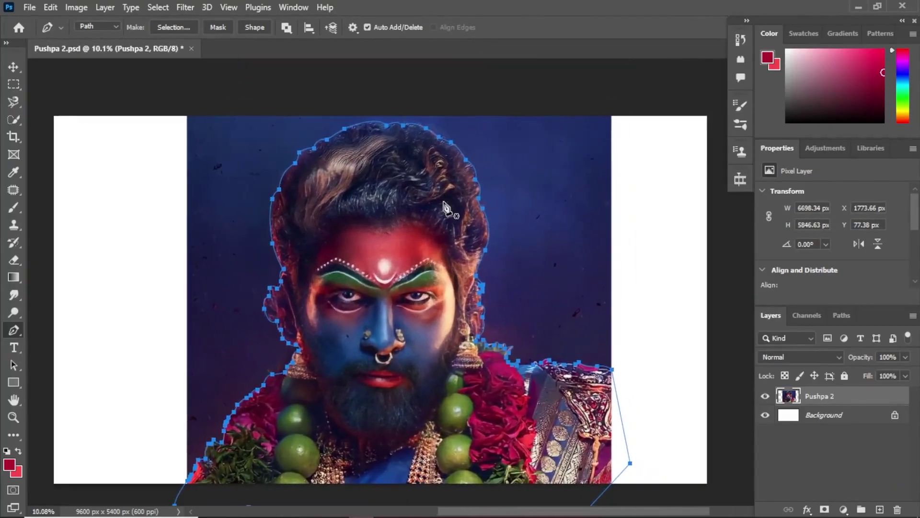
- Load the path as a selection and delete everything around the man
key(ctrl+Return)
key(ctrl+shift+i)
key(Delete)
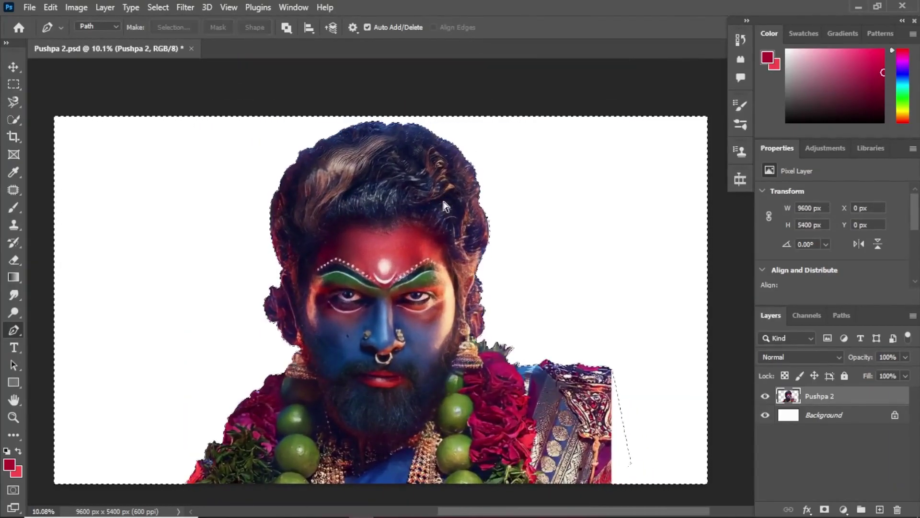
key(ctrl+d)
key(v)
- Fill the Background layer with a muted greyish violet instead of indigo
click(817, 416)
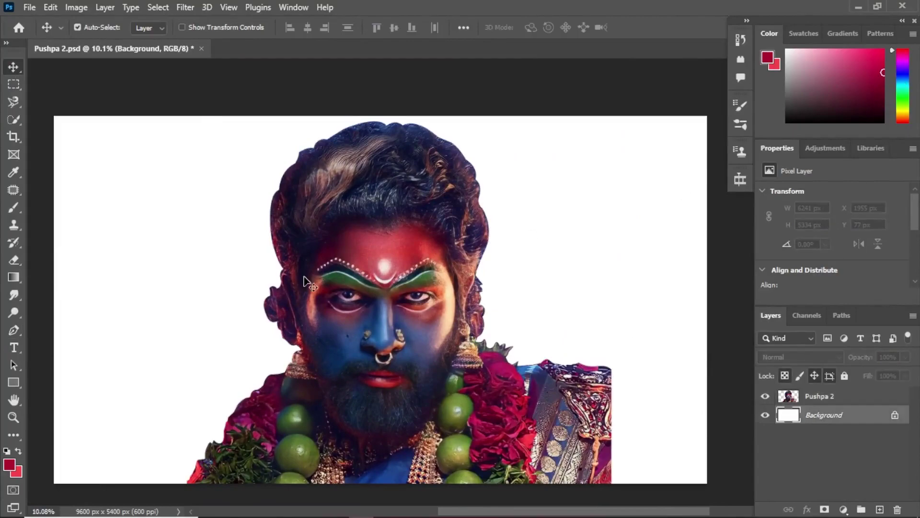
click(13, 207)
alt+click(405, 458)
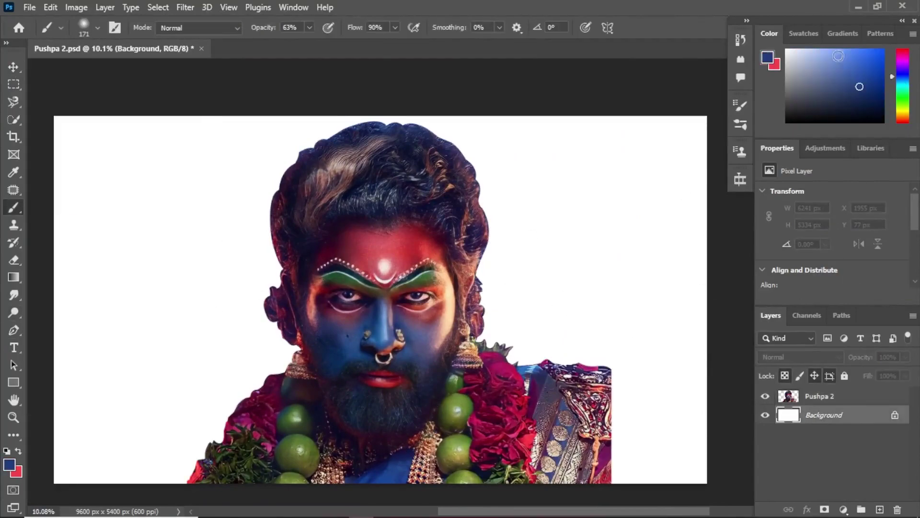
click(901, 72)
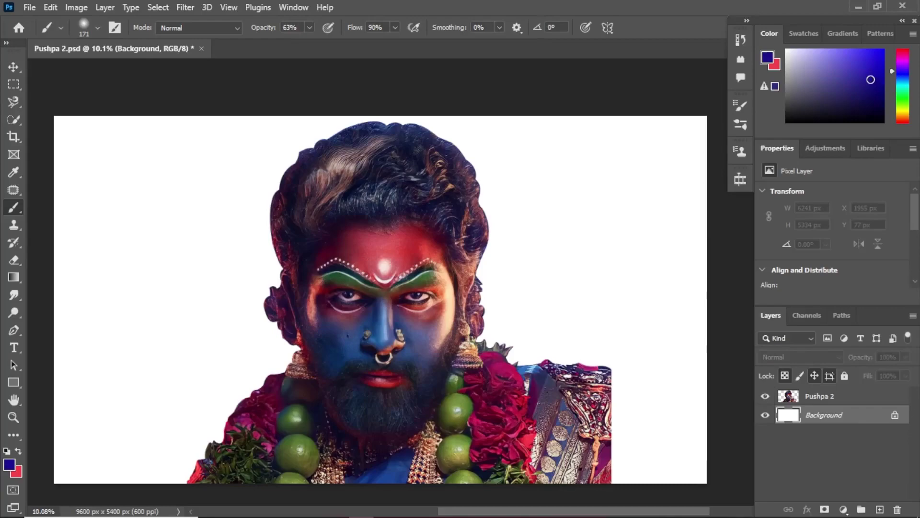
key(alt+BackSpace)
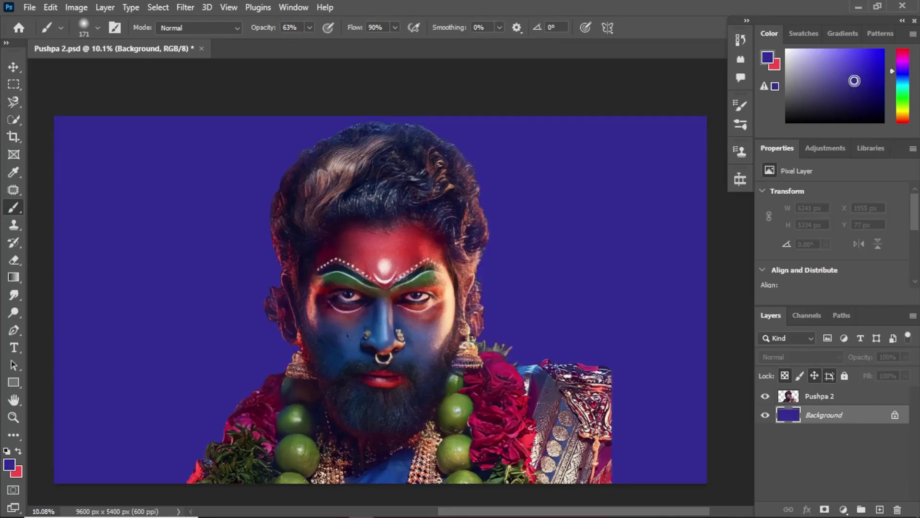
key(ctrl+z)
click(814, 85)
key(alt+BackSpace)
key(v)
drag(820, 396, 880, 509)
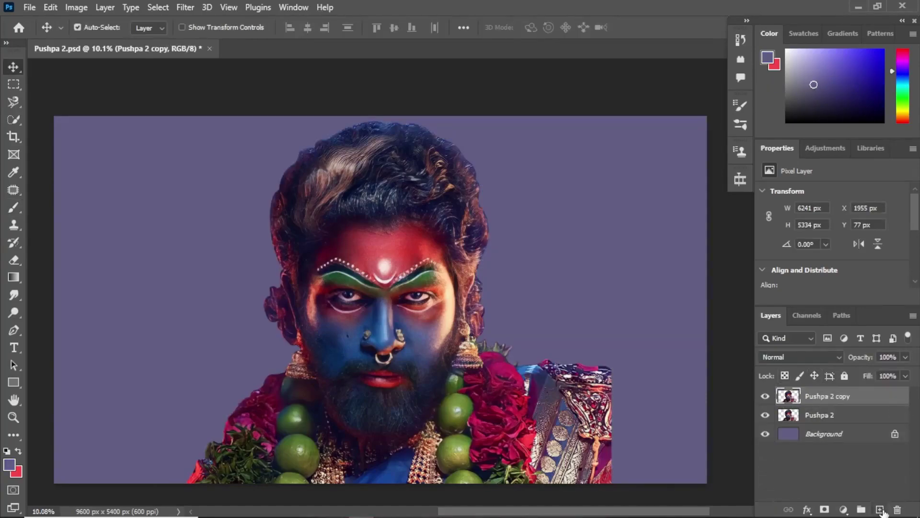
- Apply Brightness/Contrast with brightness 38 and contrast 66
click(76, 8)
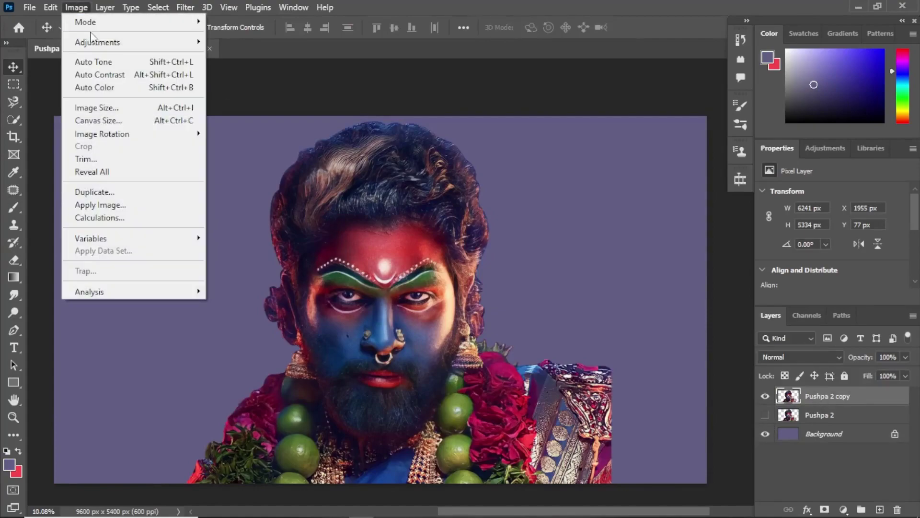
click(235, 44)
drag(666, 267, 686, 272)
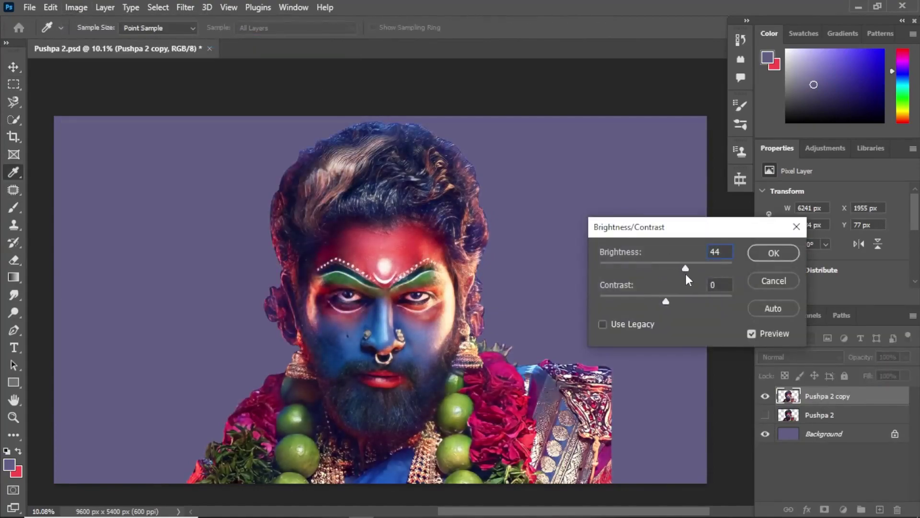
drag(666, 301, 691, 301)
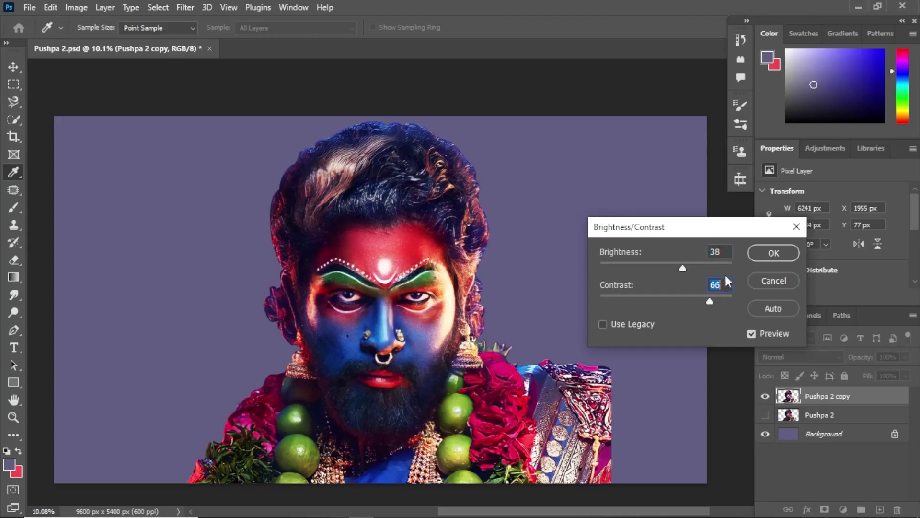
key(Return)
- Apply a Levels adjustment with the midtone at 0.86
click(76, 7)
click(364, 56)
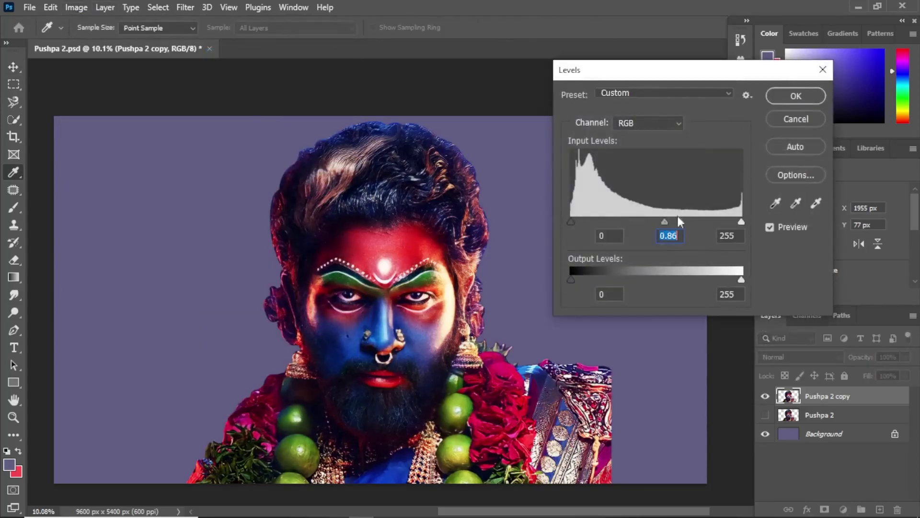
key(Return)
- Raise the portrait's Vibrance to +41
click(77, 7)
click(282, 101)
drag(659, 267, 680, 269)
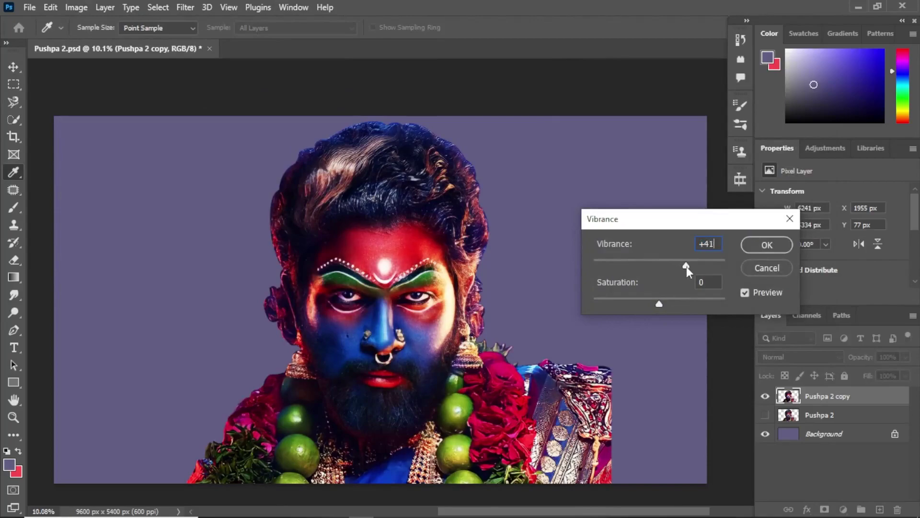
- Confirm the vibrance, then apply Selective Color: Whites Black +100, Blacks Black +13
mouse_move(659, 304)
mouse_down()
mouse_move(648, 304)
mouse_move(660, 301)
mouse_up()
key(Return)
key(v)
click(76, 7)
mouse_move(97, 43)
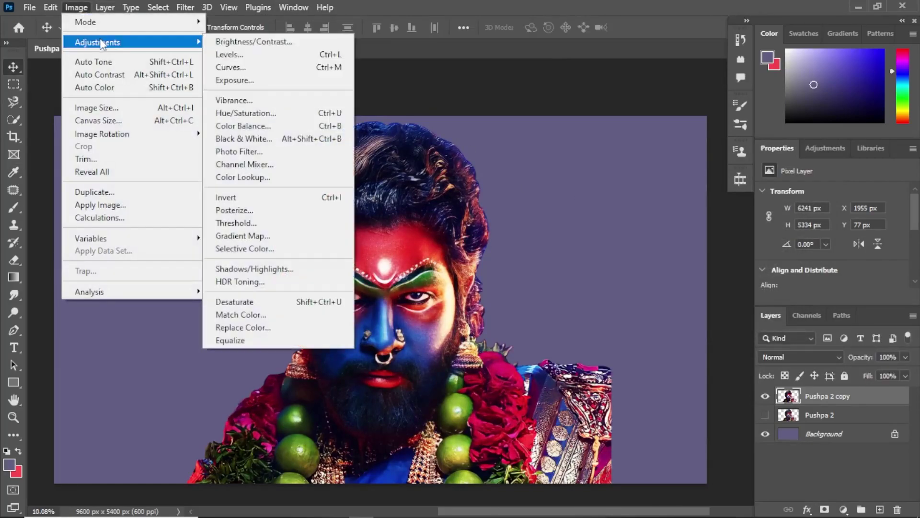
click(272, 251)
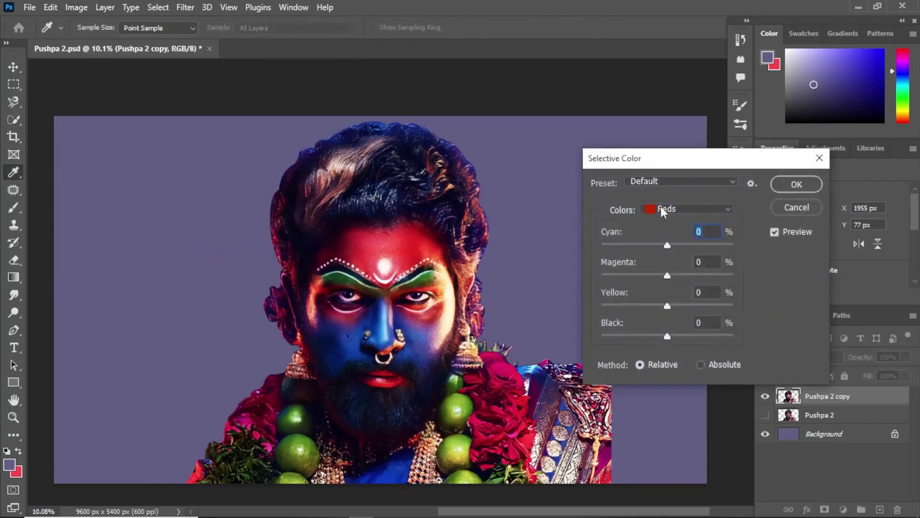
click(660, 208)
click(672, 296)
drag(667, 336, 774, 336)
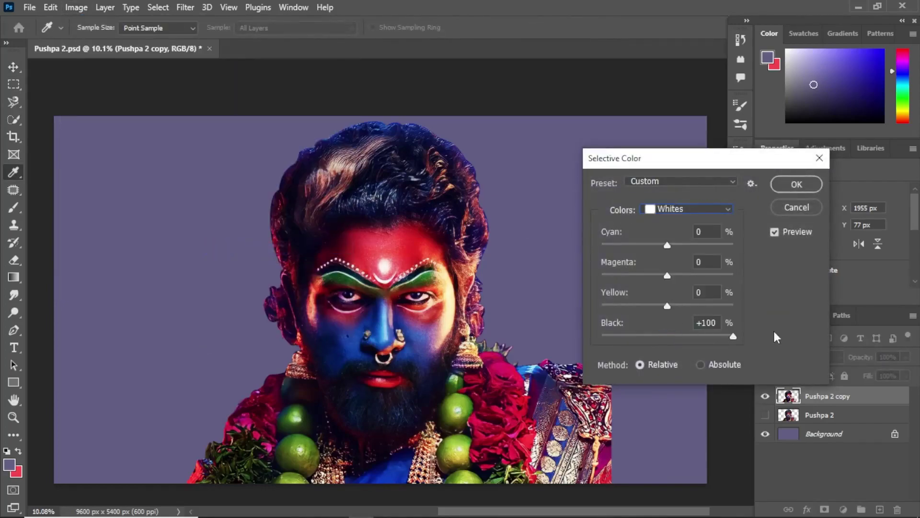
click(665, 209)
click(665, 322)
drag(667, 336, 680, 337)
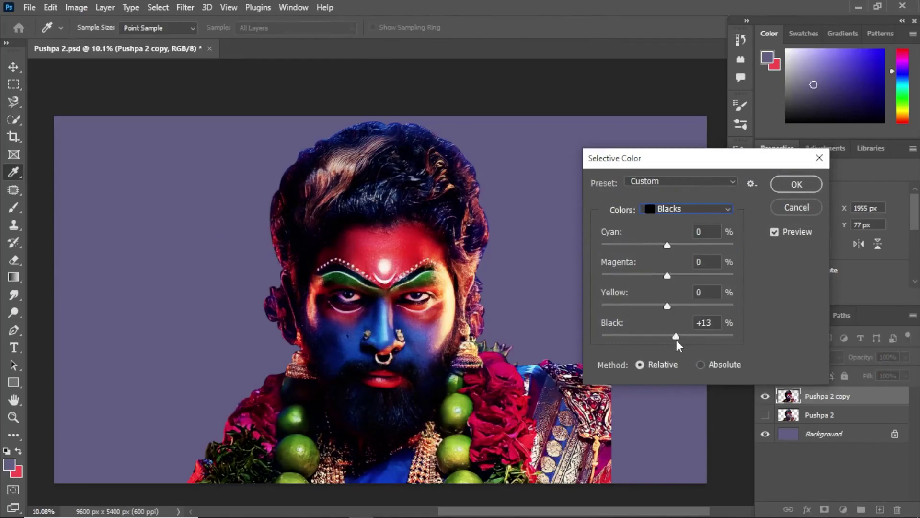
click(774, 186)
- Set up Unsharp Mask with Amount 220% and Radius 6 pixels
click(185, 7)
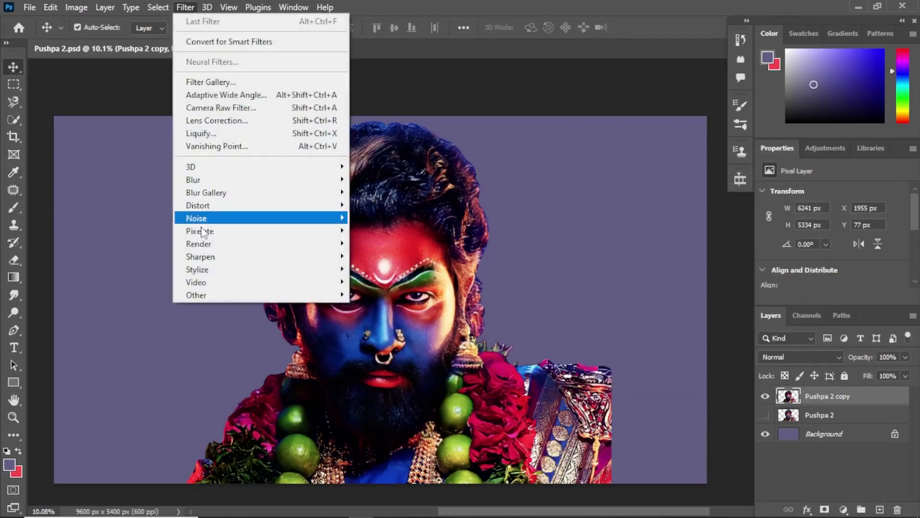
click(377, 319)
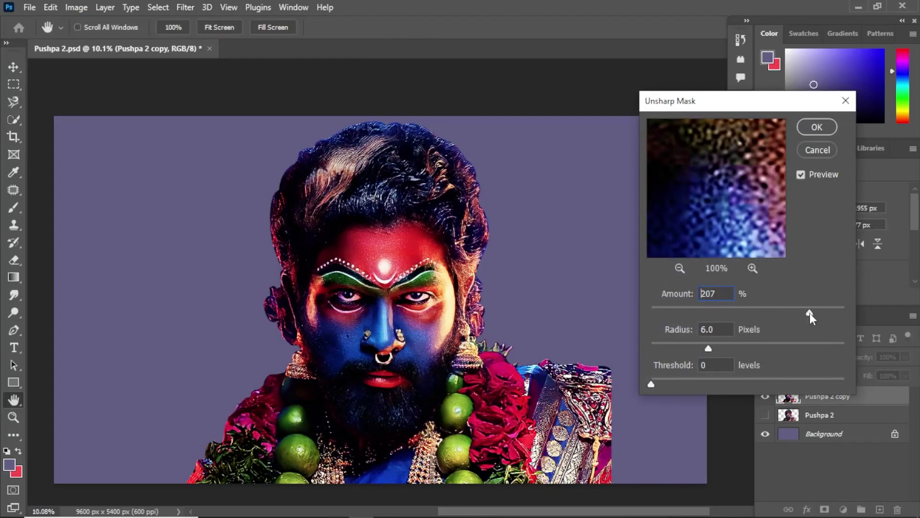
drag(810, 313, 812, 312)
- Apply the sharpening and smudge a smooth patch across the forehead at 55% strength
click(817, 127)
click(14, 294)
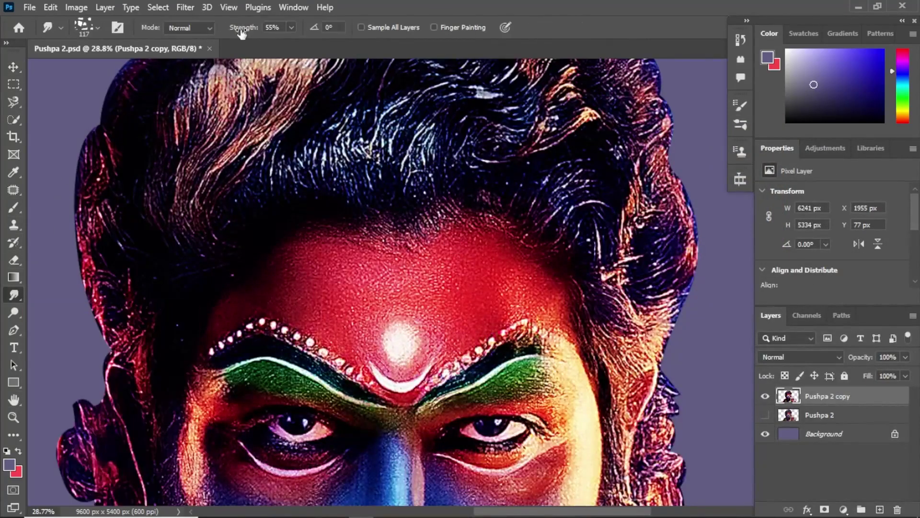
mouse_move(451, 249)
mouse_down()
mouse_move(490, 276)
mouse_move(460, 335)
mouse_move(533, 280)
mouse_move(555, 297)
mouse_move(551, 263)
mouse_move(524, 222)
mouse_move(583, 271)
mouse_up()
scroll(494, 317, up, 3)
key(bracketleft)
key(bracketleft)
key(bracketleft)
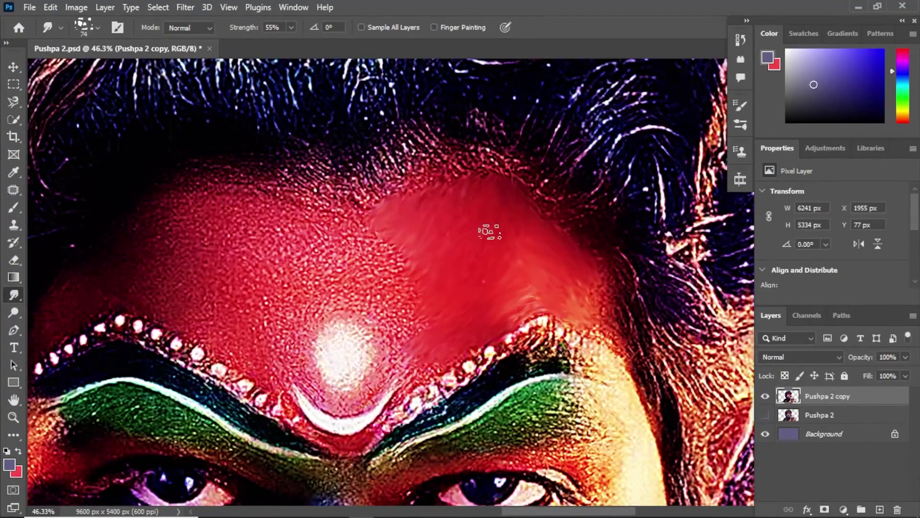
mouse_move(541, 303)
mouse_down()
mouse_move(432, 354)
mouse_move(335, 216)
mouse_move(344, 301)
mouse_move(278, 201)
mouse_move(269, 249)
mouse_move(316, 308)
mouse_move(268, 288)
mouse_move(283, 250)
mouse_move(209, 199)
mouse_move(235, 248)
mouse_move(177, 274)
mouse_move(288, 341)
mouse_move(202, 297)
mouse_up()
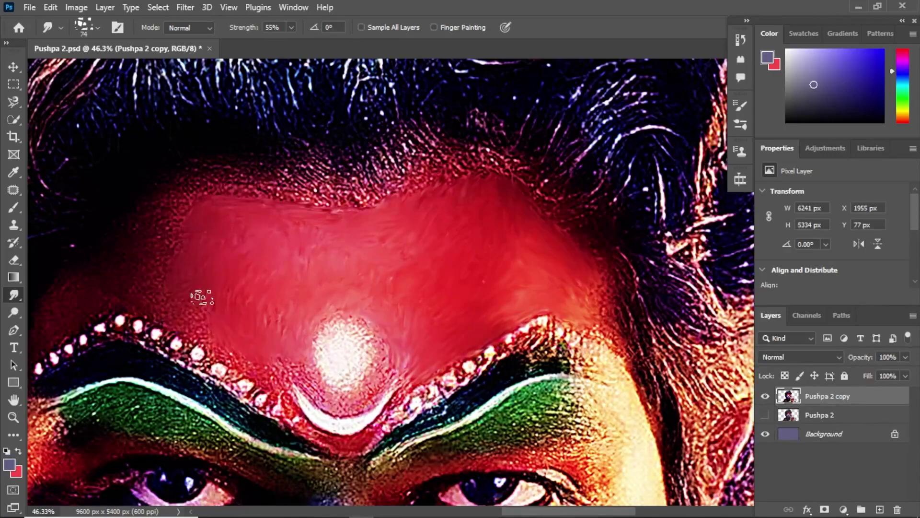
- Smear the upper-left forehead and the red texture around the bindi
mouse_move(188, 220)
mouse_down()
mouse_move(146, 227)
mouse_move(166, 324)
mouse_move(195, 312)
mouse_up()
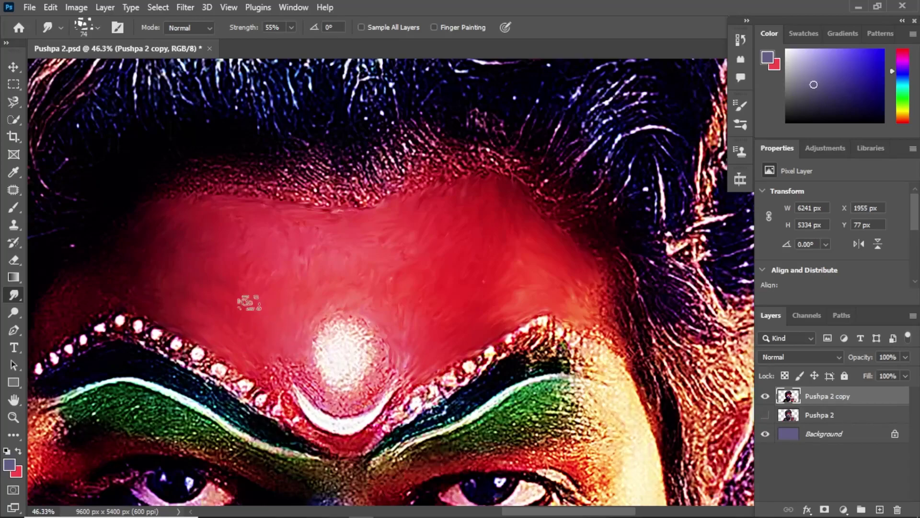
mouse_move(268, 364)
mouse_down()
mouse_move(328, 393)
mouse_move(400, 367)
mouse_move(364, 321)
mouse_move(312, 345)
mouse_move(341, 386)
mouse_move(379, 359)
mouse_move(339, 339)
mouse_move(372, 350)
mouse_up()
scroll(127, 98, down, 5)
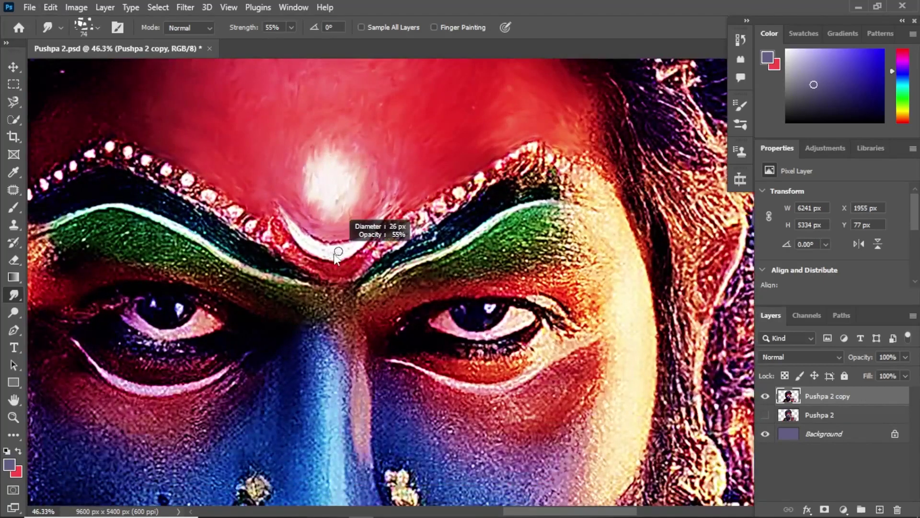
mouse_move(345, 240)
mouse_down()
mouse_move(328, 258)
mouse_move(273, 223)
mouse_move(287, 247)
mouse_move(323, 268)
mouse_move(372, 243)
mouse_move(329, 266)
mouse_move(342, 279)
mouse_up()
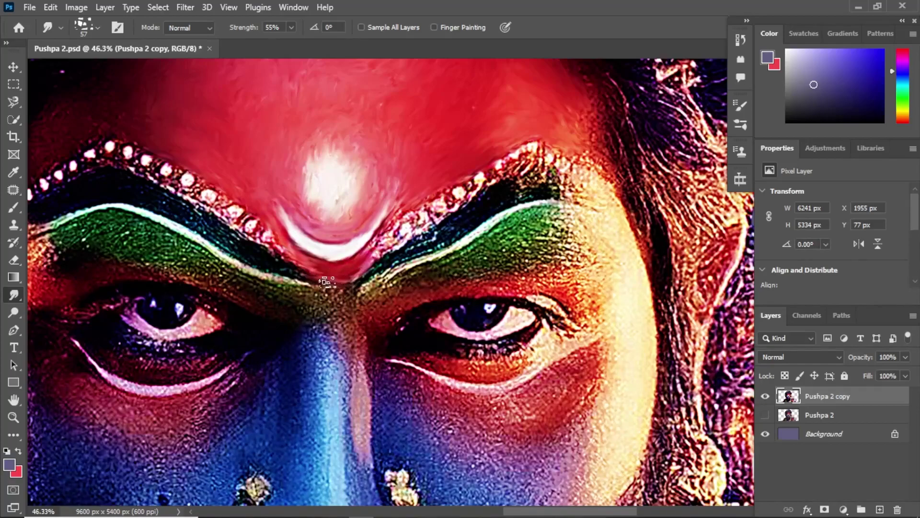
- With a different brush tip, smudge below the bindi and the brow into the bead line
right_click(173, 139)
double_click(91, 255)
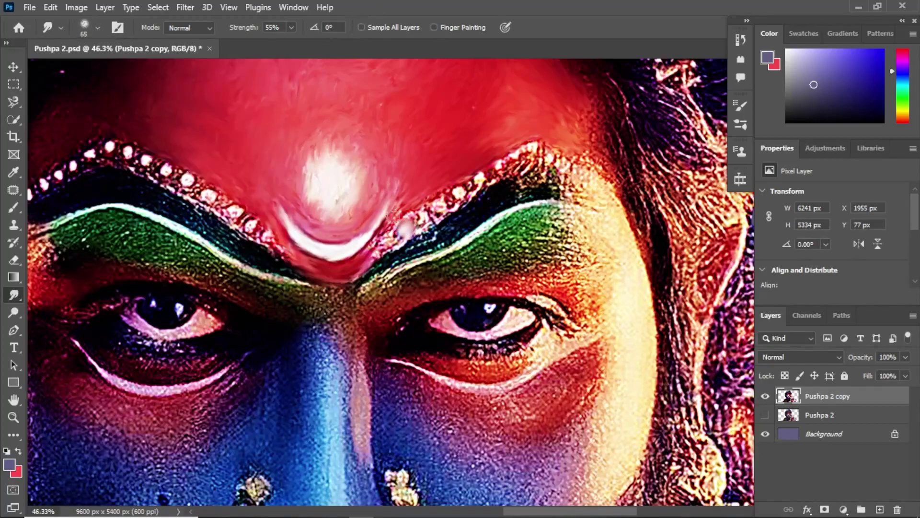
drag(392, 216, 400, 237)
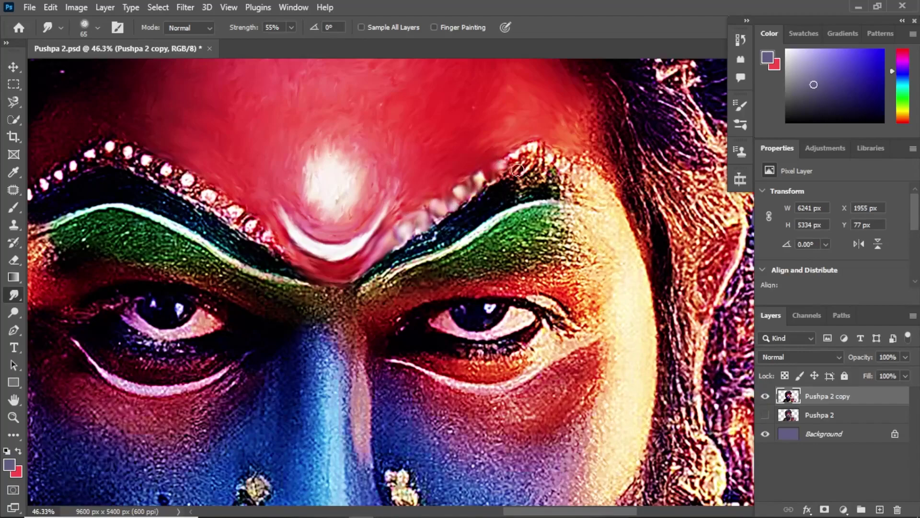
mouse_move(492, 184)
mouse_down()
mouse_move(533, 167)
mouse_move(543, 148)
mouse_up()
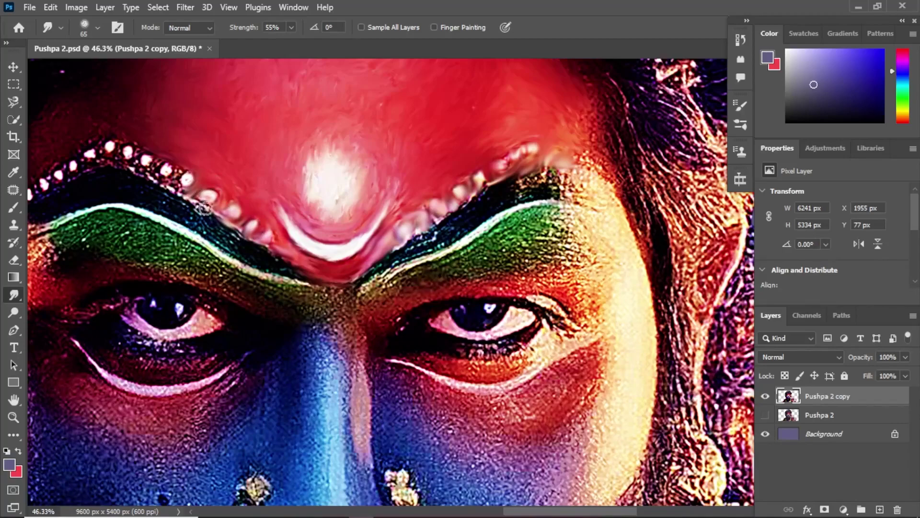
mouse_move(196, 190)
mouse_down()
mouse_move(316, 218)
mouse_move(278, 205)
mouse_move(194, 233)
mouse_up()
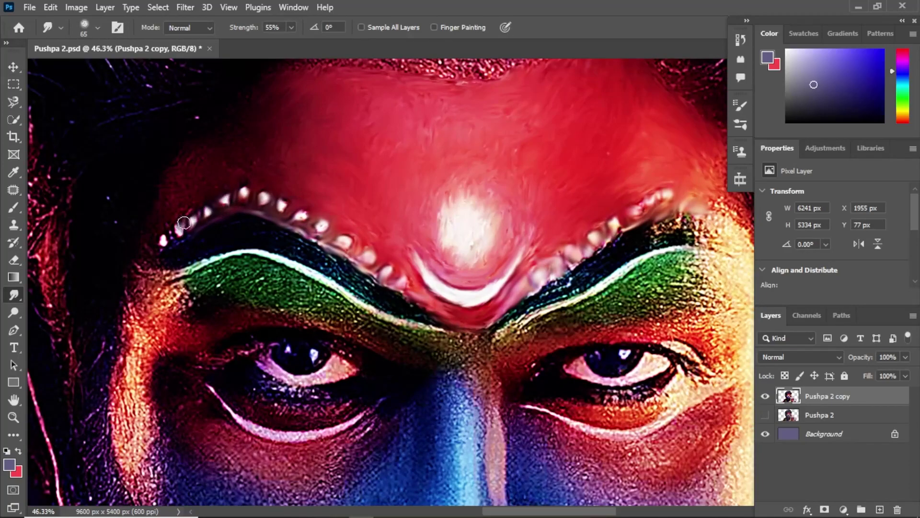
- Pick a textured smudge brush preset and adjust its size with the bracket keys
click(98, 28)
click(90, 255)
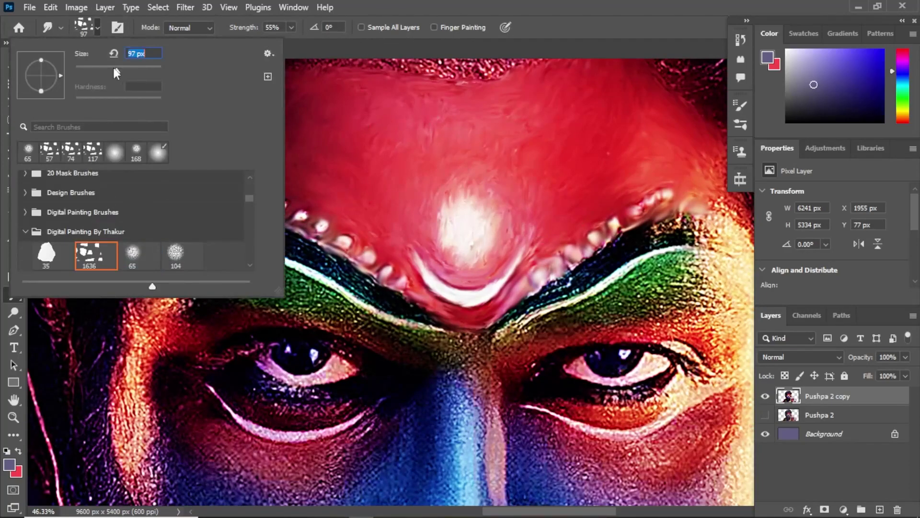
key(Return)
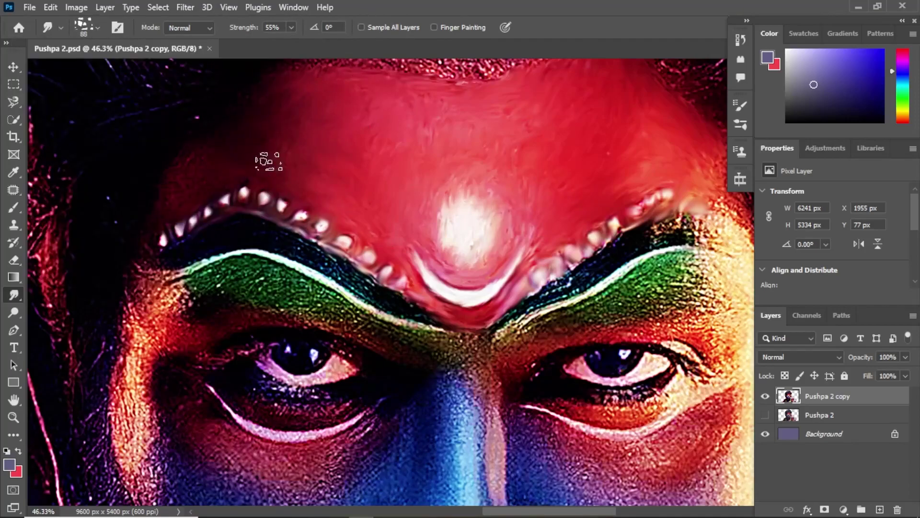
key(bracketright)
key(bracketright)
key(bracketright)
drag(159, 208, 149, 244)
key(bracketright)
key(bracketright)
key(bracketright)
- Smudge both dark eyebrow bands, the green brow paint and the skin between right eye and brow
drag(350, 283, 413, 314)
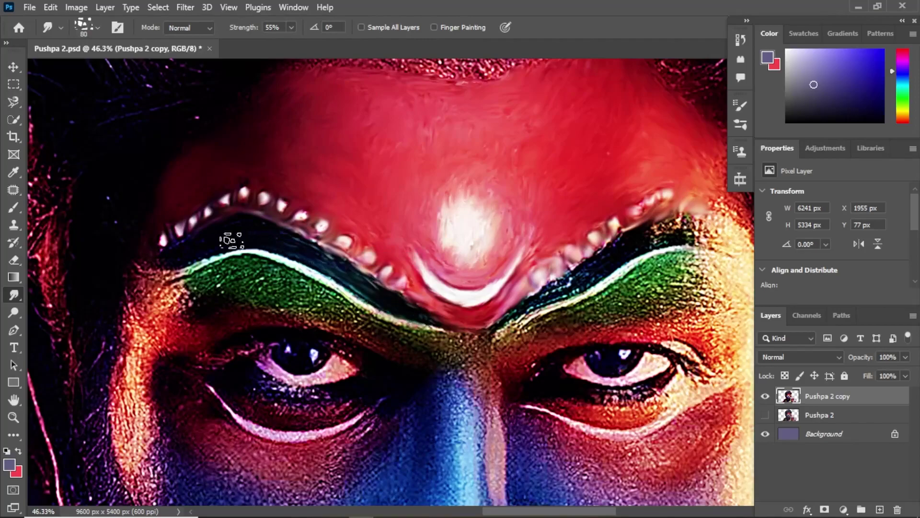
scroll(300, 257, right, 3)
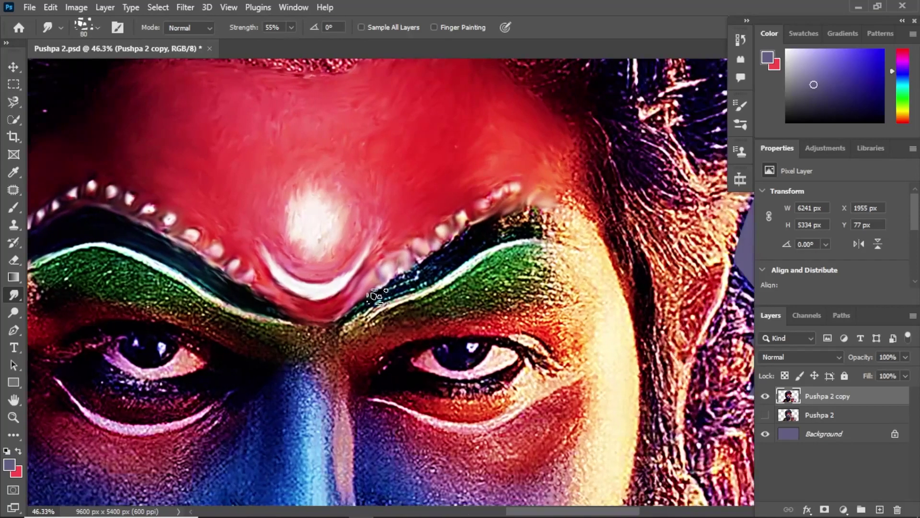
mouse_move(528, 226)
mouse_down()
mouse_move(476, 236)
mouse_move(594, 239)
mouse_up()
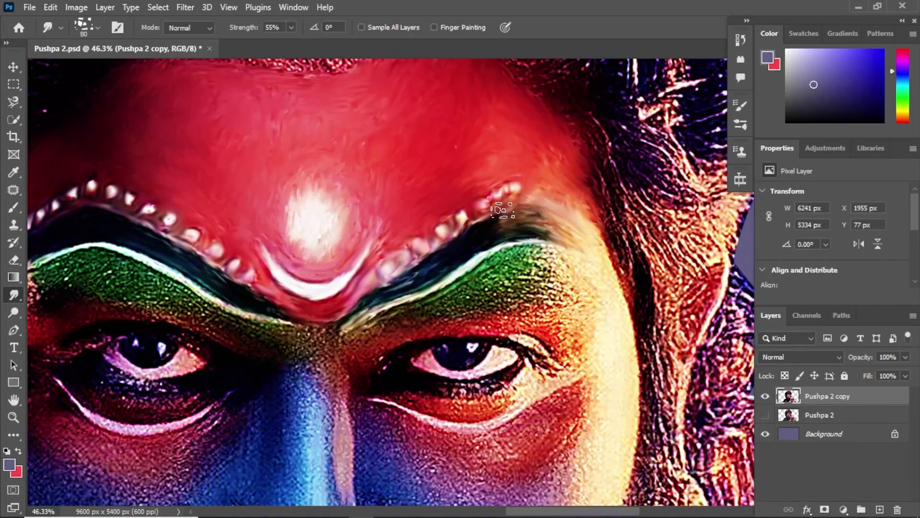
drag(197, 376, 406, 443)
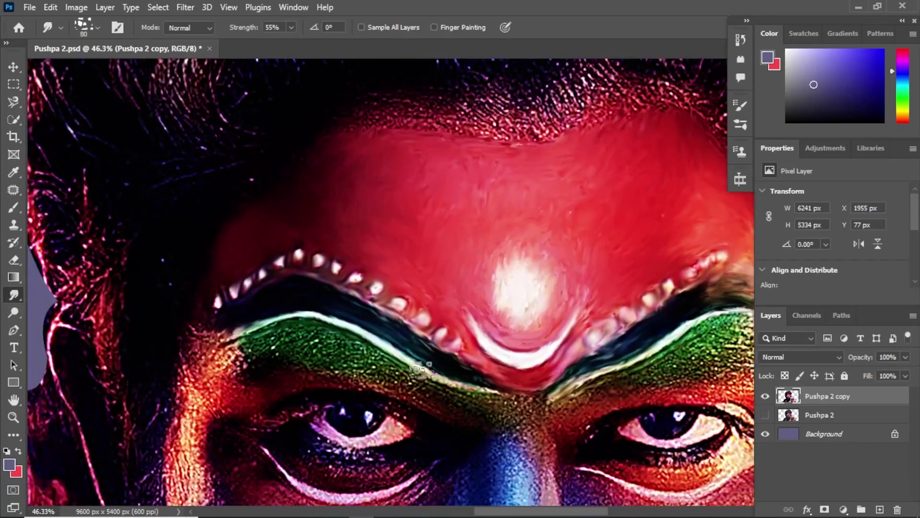
drag(422, 370, 223, 326)
mouse_move(566, 286)
mouse_down()
mouse_move(575, 318)
mouse_move(447, 326)
mouse_up()
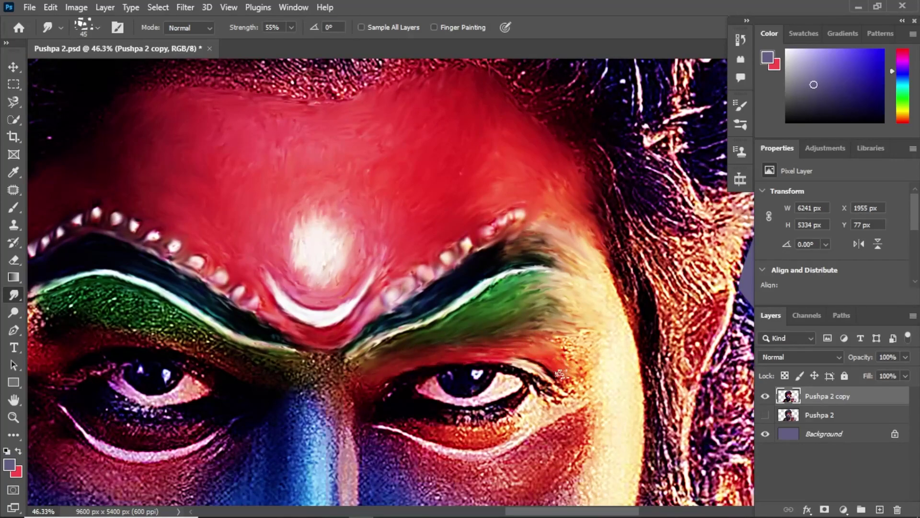
drag(562, 375, 553, 331)
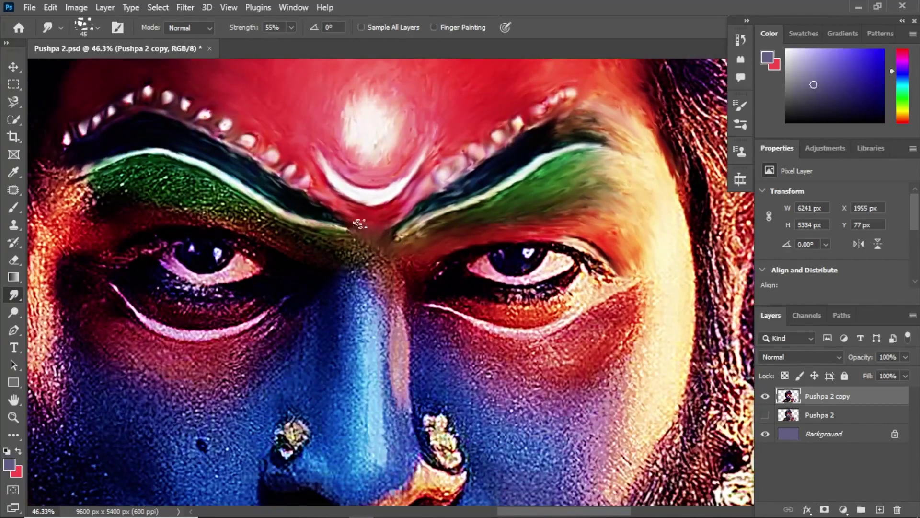
- Enlarge the smudge brush and smear the skin under the right eye and its outer-corner lashes
mouse_move(369, 257)
mouse_down()
mouse_move(352, 246)
mouse_move(352, 301)
mouse_up()
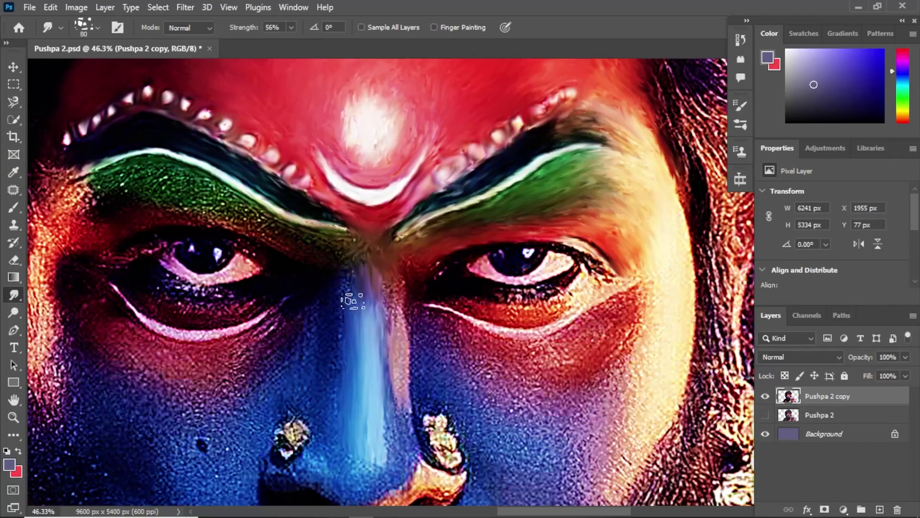
scroll(396, 414, up, 2)
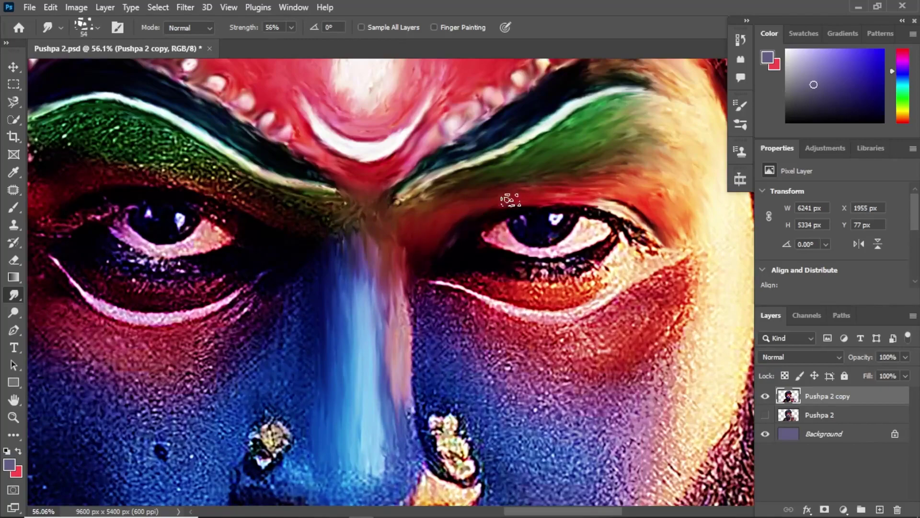
mouse_move(462, 286)
mouse_down()
mouse_move(498, 266)
mouse_move(580, 302)
mouse_move(608, 223)
mouse_up()
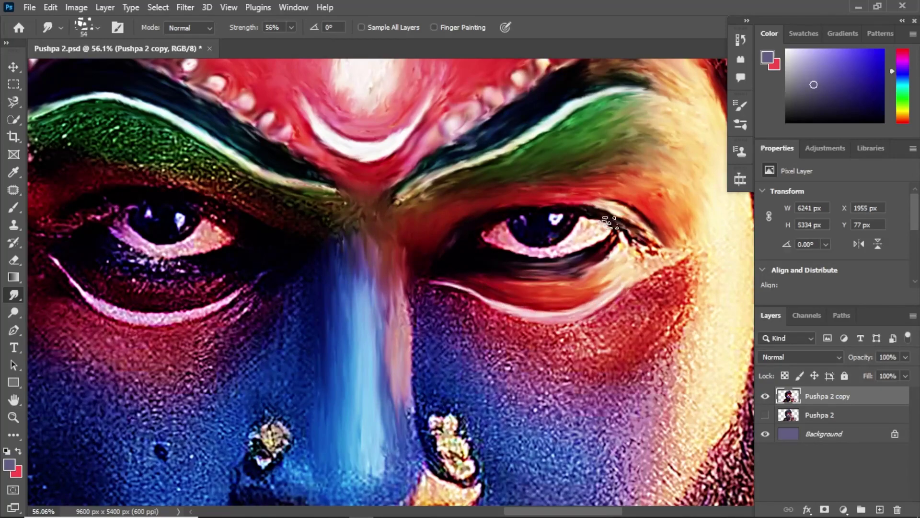
drag(647, 245, 571, 280)
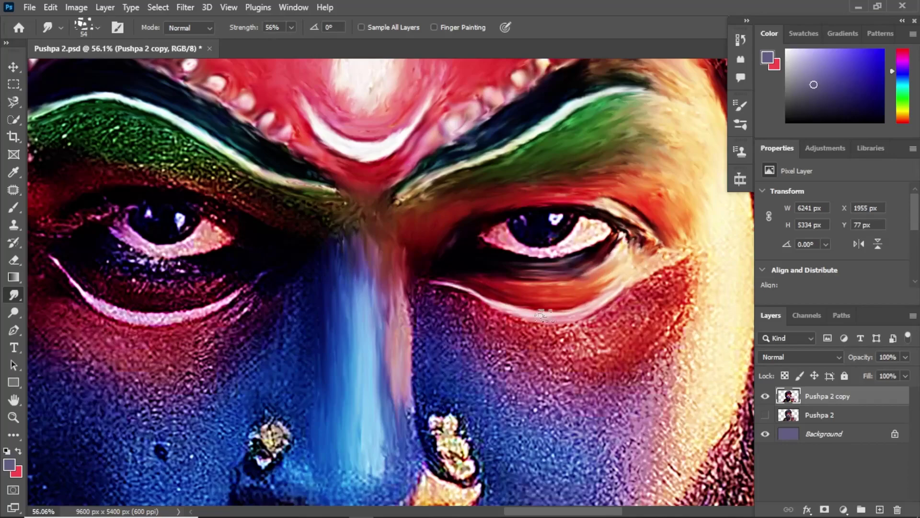
scroll(628, 232, up, 2)
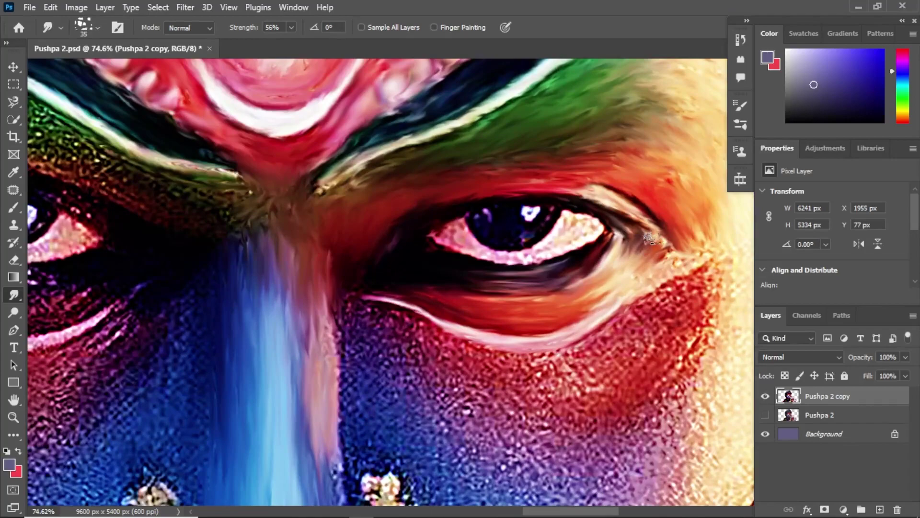
scroll(597, 264, down, 1)
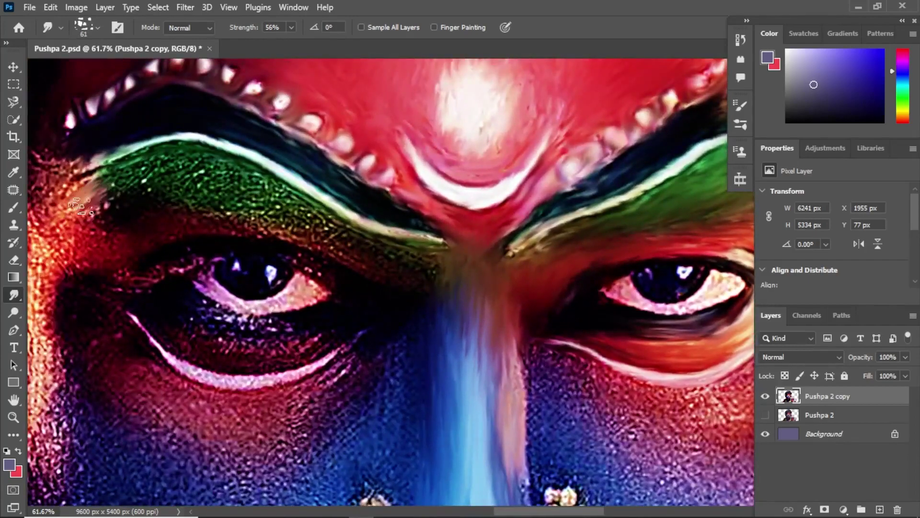
- Blend the green eyebrow's end into the skin and smear the blue nose streak down the cheek
mouse_move(110, 202)
mouse_down()
mouse_move(150, 200)
mouse_move(50, 196)
mouse_move(240, 189)
mouse_move(132, 168)
mouse_move(303, 211)
mouse_move(348, 234)
mouse_move(144, 215)
mouse_move(417, 265)
mouse_up()
drag(372, 309, 465, 271)
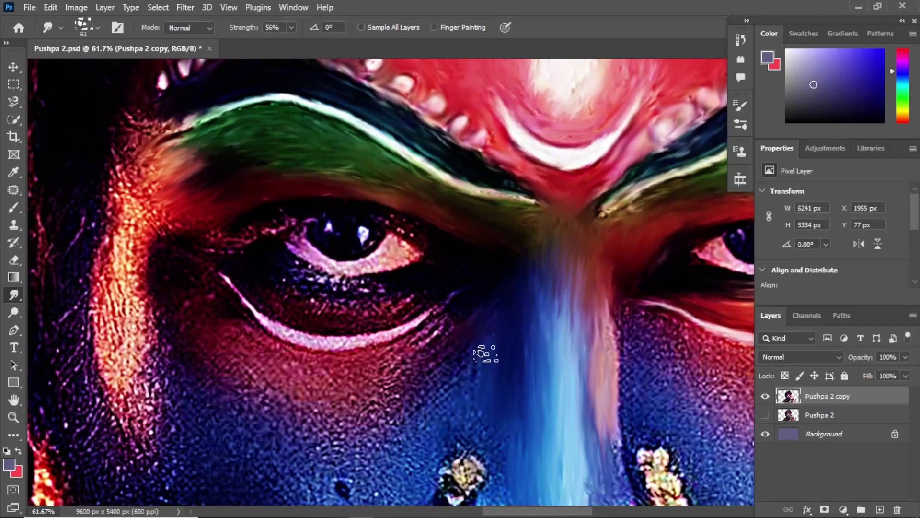
mouse_move(484, 353)
mouse_down()
mouse_move(441, 426)
mouse_move(489, 456)
mouse_move(412, 446)
mouse_move(421, 345)
mouse_move(340, 410)
mouse_move(360, 441)
mouse_move(450, 356)
mouse_move(412, 422)
mouse_move(367, 377)
mouse_up()
- Smudge the cheek below the left eye and add a small smudge on the outer cheek
scroll(367, 377, down, 5)
scroll(503, 329, up, 6)
mouse_move(503, 329)
mouse_down()
mouse_move(417, 376)
mouse_move(488, 274)
mouse_up()
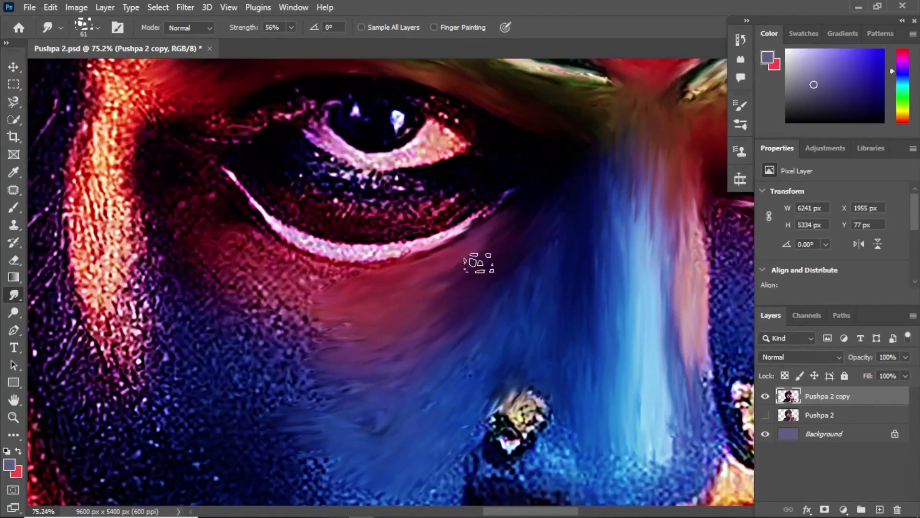
drag(555, 226, 698, 207)
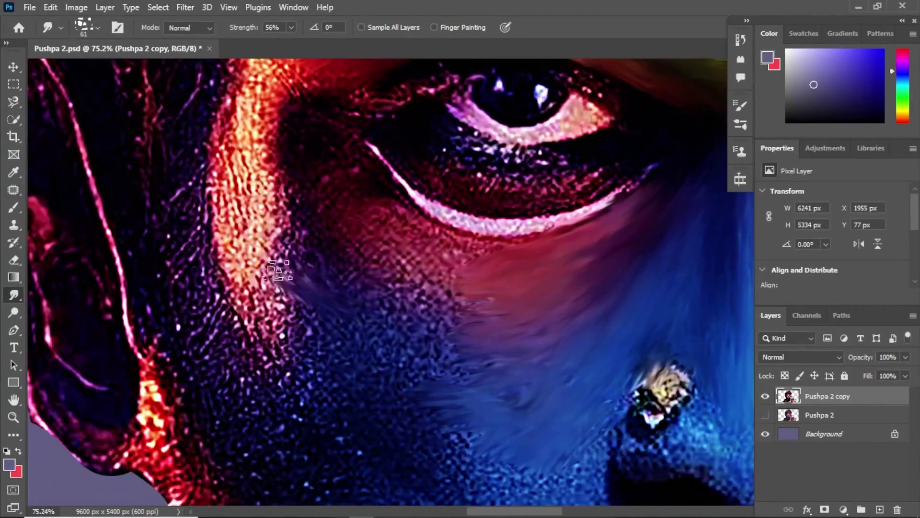
mouse_move(307, 287)
mouse_down()
mouse_move(332, 323)
mouse_move(403, 294)
mouse_move(485, 354)
mouse_move(382, 294)
mouse_move(569, 342)
mouse_move(564, 376)
mouse_move(374, 384)
mouse_move(345, 329)
mouse_move(397, 384)
mouse_up()
- With a smaller brush, smear the golden nose stud's highlight, edges and the surrounding blue texture
key(bracketleft)
key(bracketleft)
scroll(479, 388, down, 5)
scroll(479, 388, right, 3)
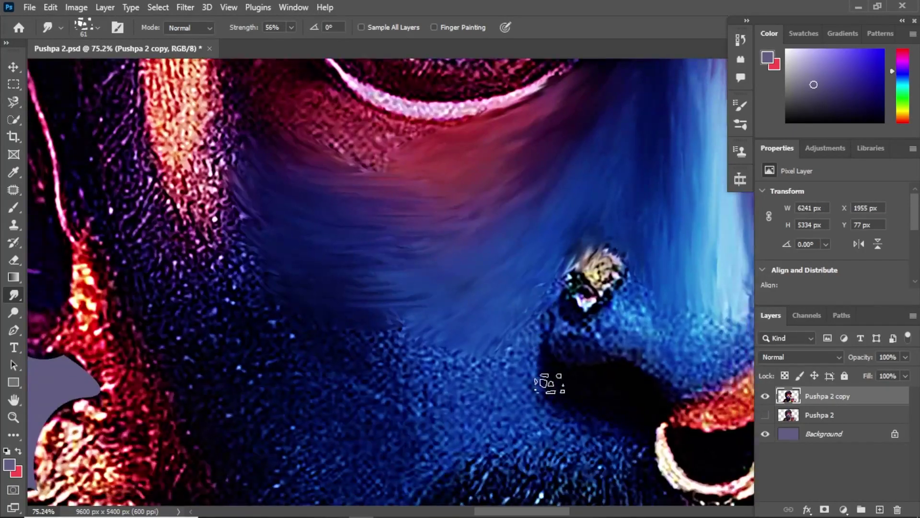
drag(596, 269, 626, 247)
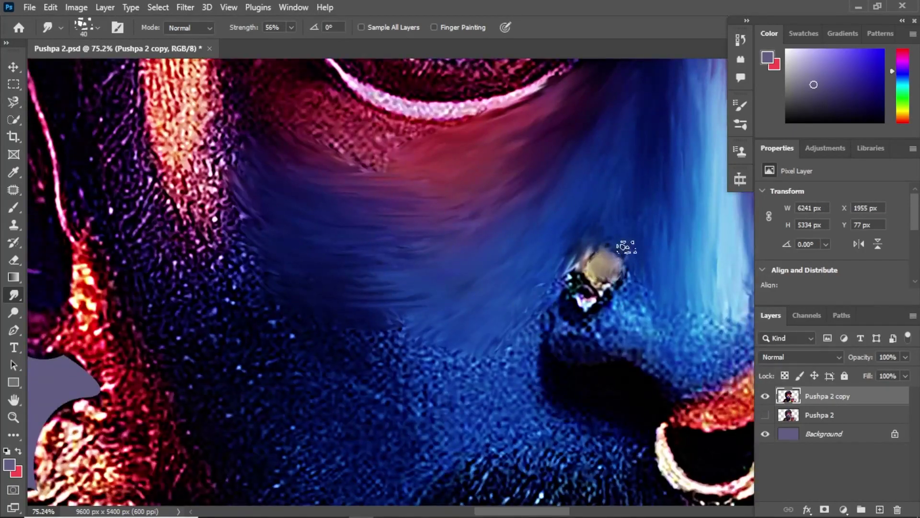
mouse_move(553, 287)
mouse_down()
mouse_move(565, 273)
mouse_move(586, 303)
mouse_move(611, 310)
mouse_move(558, 326)
mouse_move(587, 343)
mouse_move(604, 319)
mouse_move(630, 330)
mouse_up()
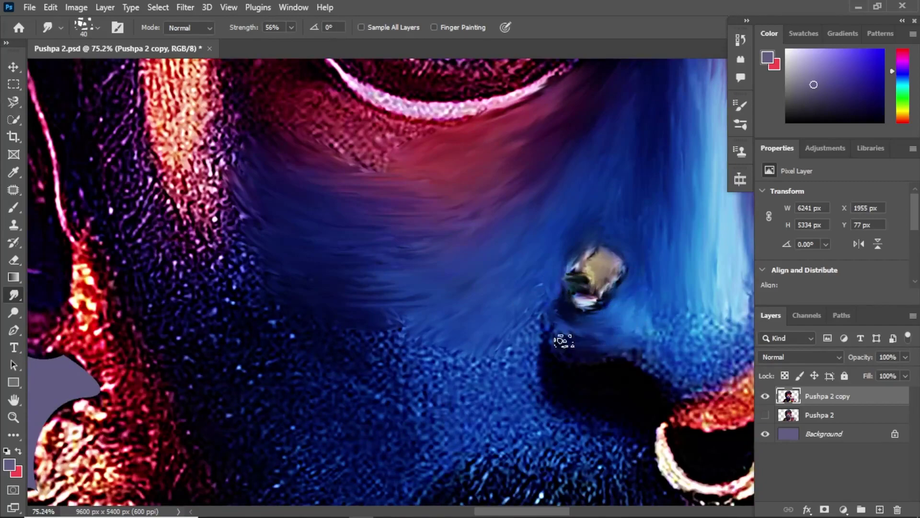
drag(556, 351, 524, 341)
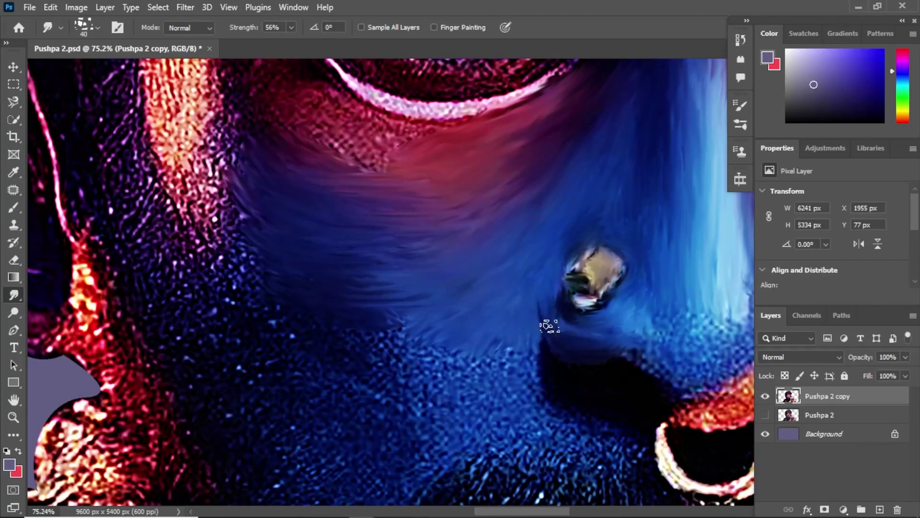
mouse_move(382, 294)
mouse_down()
mouse_move(487, 350)
mouse_move(376, 350)
mouse_move(396, 295)
mouse_move(441, 329)
mouse_move(528, 309)
mouse_up()
- Shrink the brush further and streak the orange skin around the nose ring and upper piercing
scroll(390, 259, down, 3)
scroll(417, 282, right, 3)
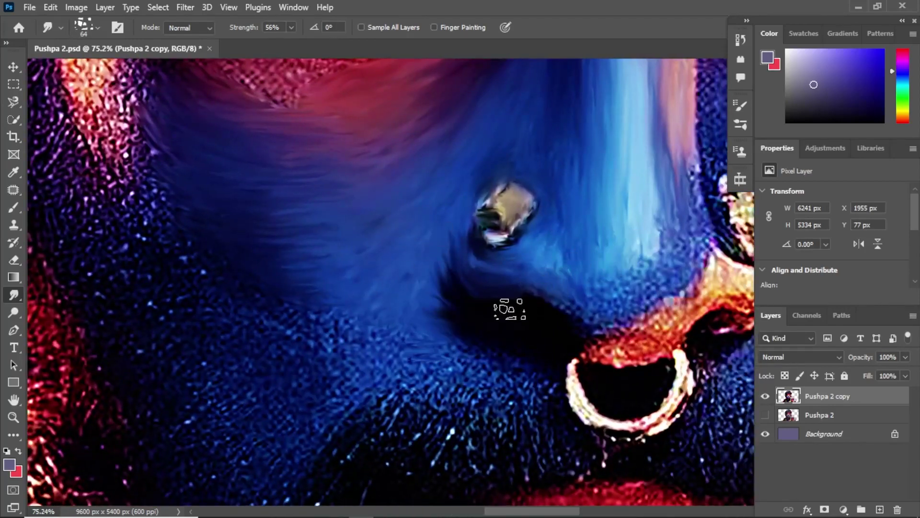
scroll(430, 286, right, 2)
scroll(482, 255, right, 3)
key(bracketleft)
key(bracketleft)
key(bracketleft)
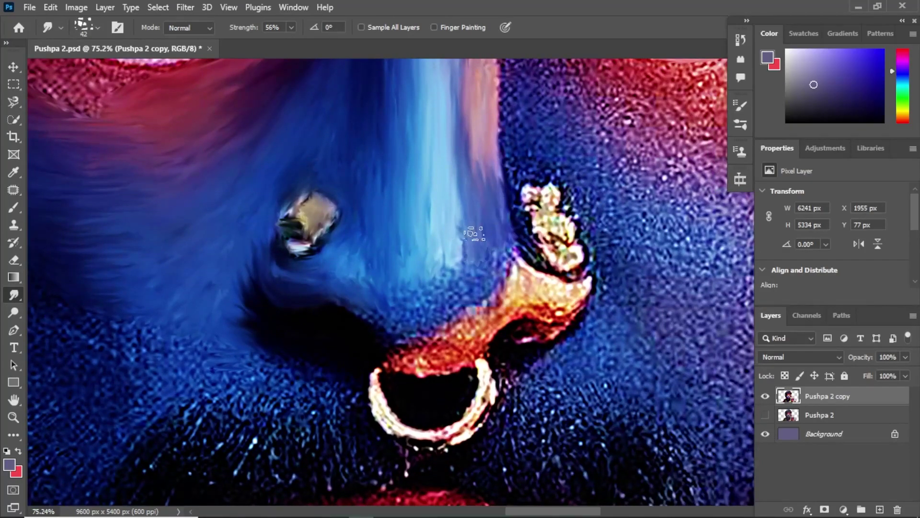
mouse_move(425, 338)
mouse_down()
mouse_move(396, 361)
mouse_move(432, 360)
mouse_move(460, 288)
mouse_up()
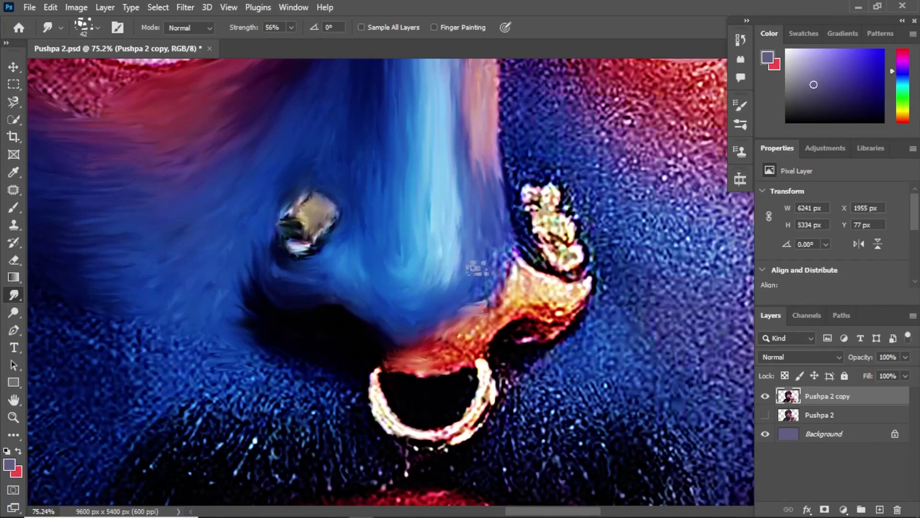
mouse_move(458, 323)
mouse_down()
mouse_move(420, 376)
mouse_move(537, 311)
mouse_move(520, 307)
mouse_up()
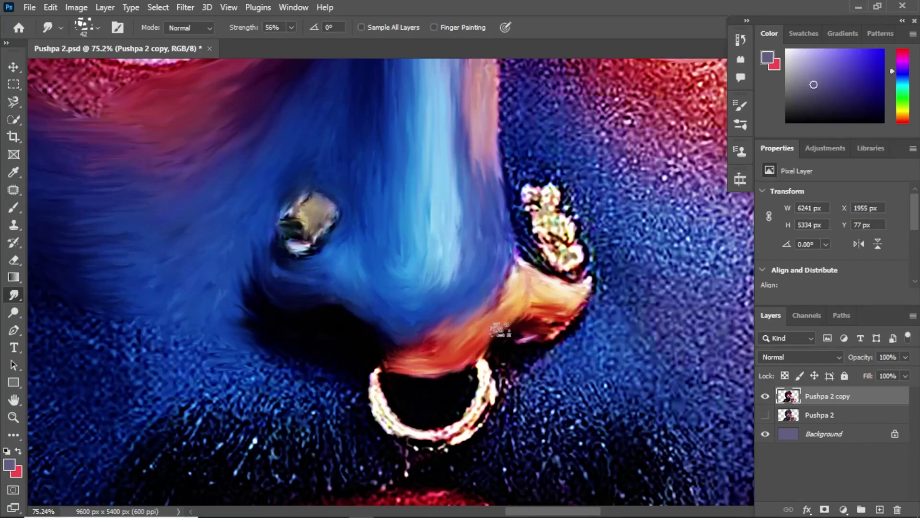
mouse_move(559, 338)
mouse_down()
mouse_move(531, 312)
mouse_move(517, 368)
mouse_up()
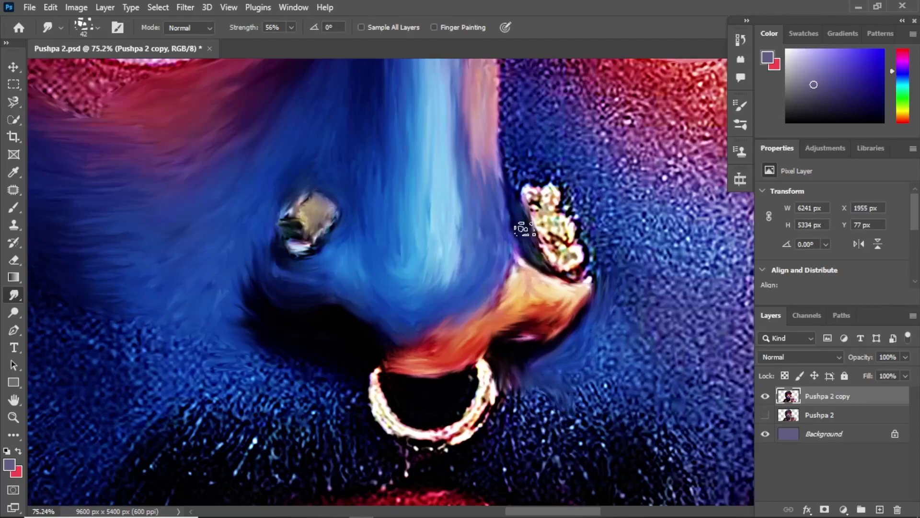
mouse_move(532, 259)
mouse_down()
mouse_move(543, 204)
mouse_move(598, 271)
mouse_up()
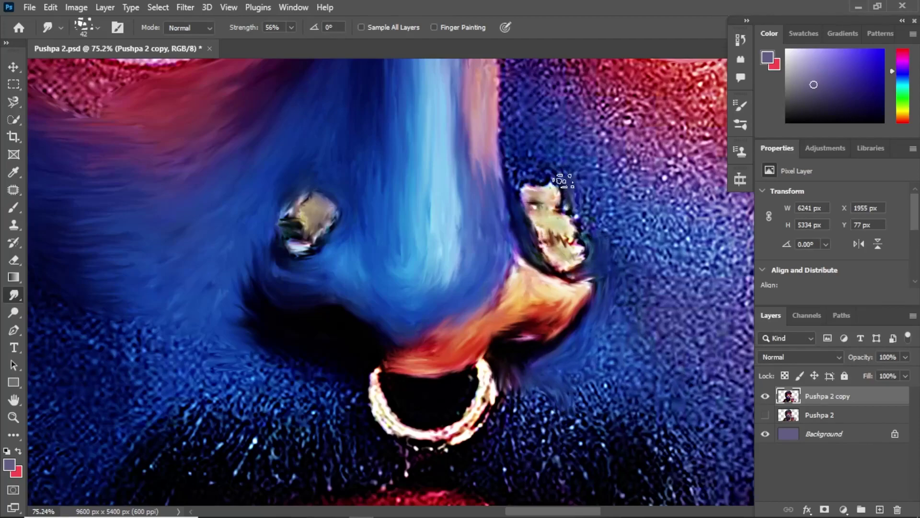
drag(510, 175, 583, 282)
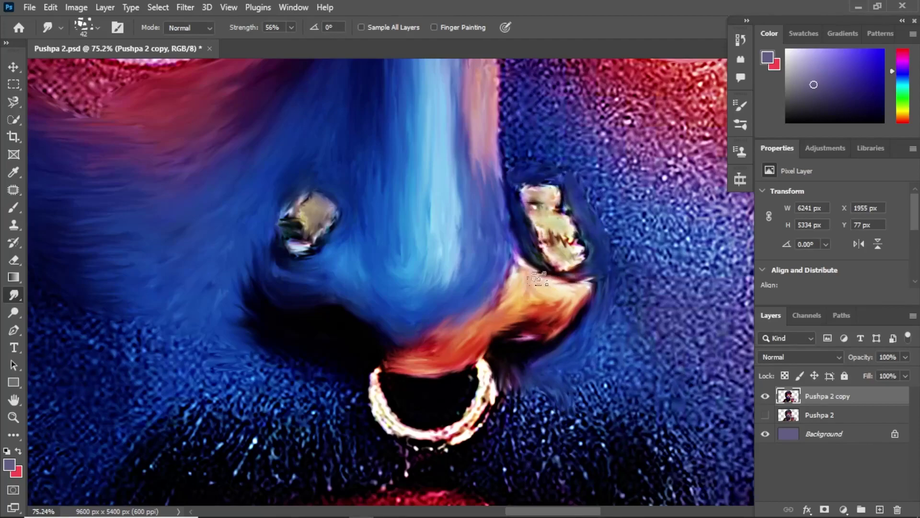
scroll(590, 204, down, 2)
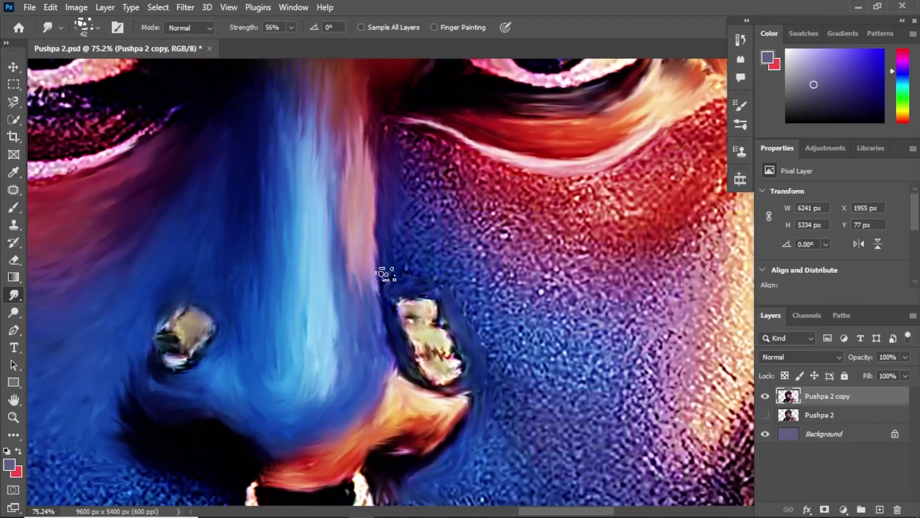
- Smear the skin beside the nose and the speckled red under-eye cheek into smooth red-violet streaks
mouse_move(385, 274)
mouse_down()
mouse_move(401, 263)
mouse_move(387, 264)
mouse_move(470, 313)
mouse_move(499, 242)
mouse_move(446, 214)
mouse_up()
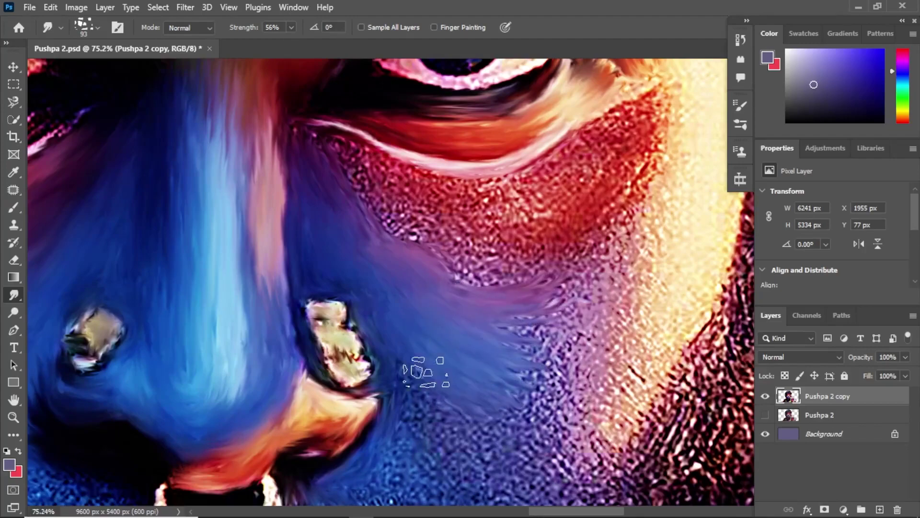
mouse_move(425, 372)
mouse_down()
mouse_move(469, 431)
mouse_move(509, 374)
mouse_move(524, 303)
mouse_move(566, 288)
mouse_up()
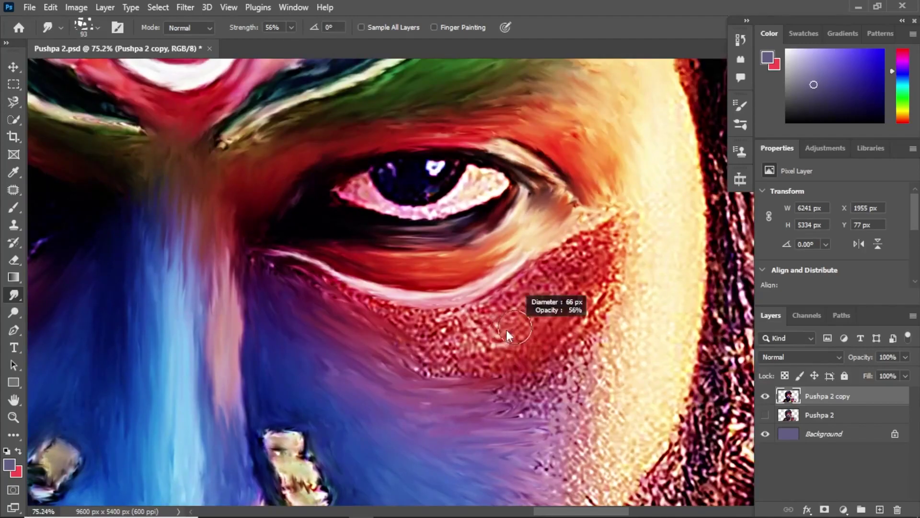
drag(506, 330, 294, 267)
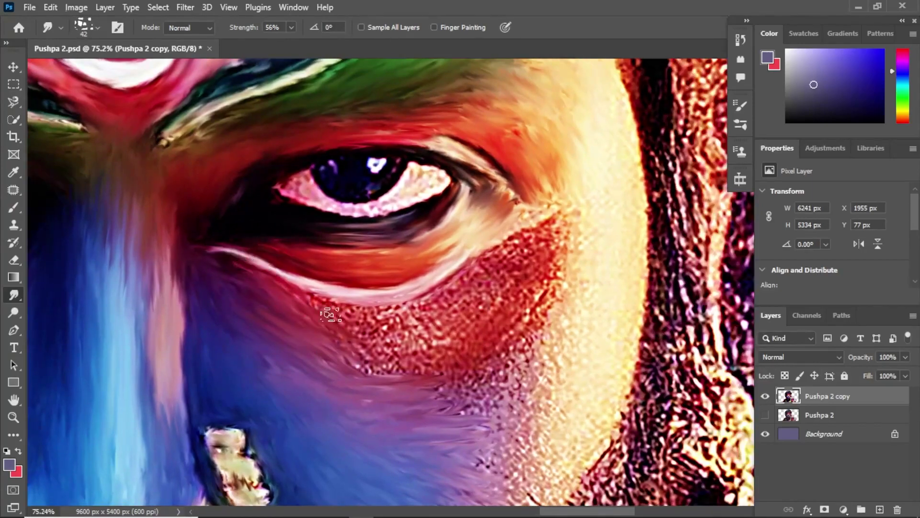
drag(339, 325, 327, 321)
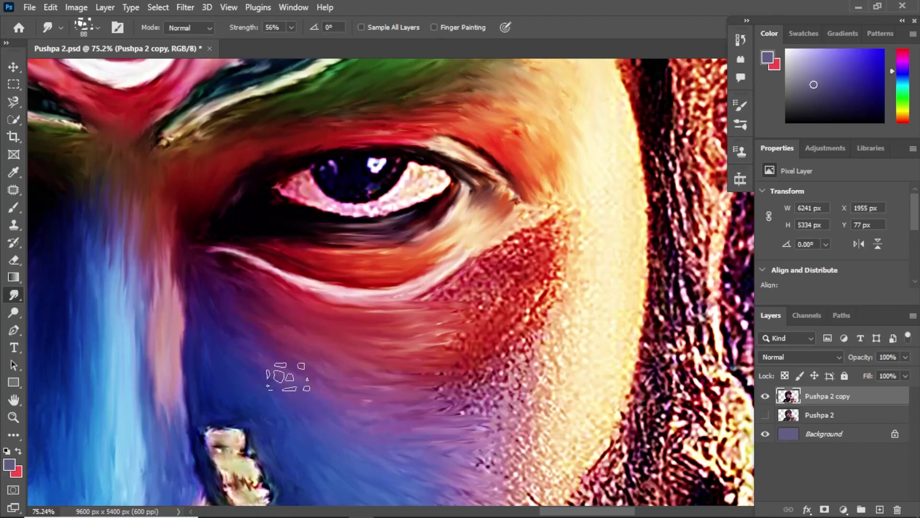
mouse_move(432, 316)
mouse_down()
mouse_move(510, 302)
mouse_move(527, 382)
mouse_up()
scroll(431, 331, down, 5)
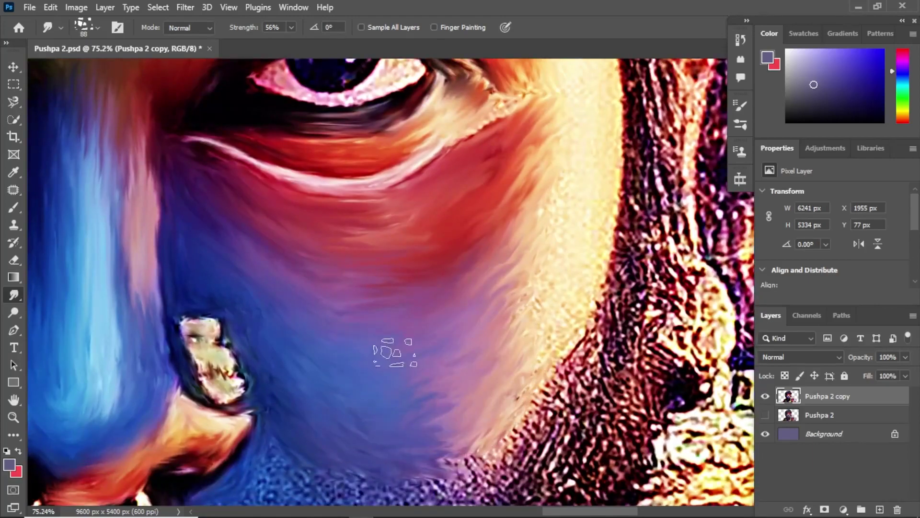
scroll(658, 286, down, 3)
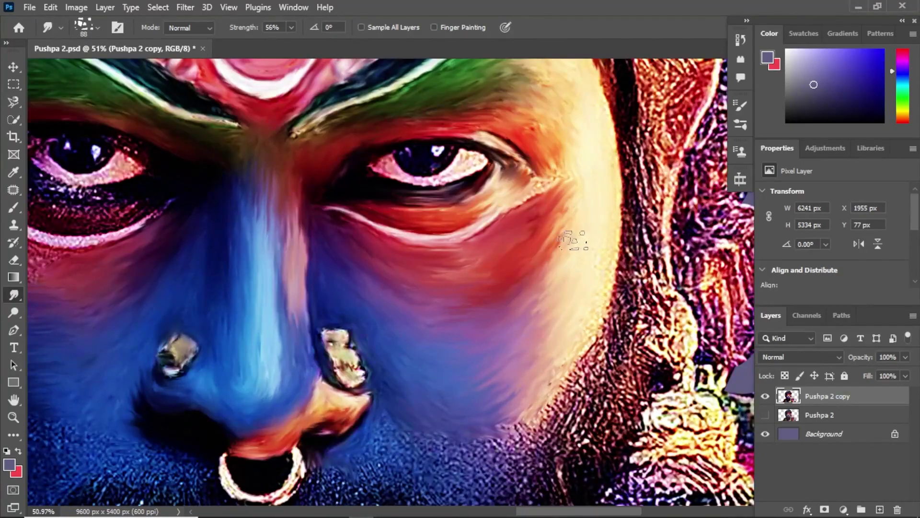
- Smear the light cheek tones along the jaw edge, then make the smudge brush smaller
mouse_move(598, 268)
mouse_down()
mouse_move(551, 360)
mouse_move(530, 349)
mouse_up()
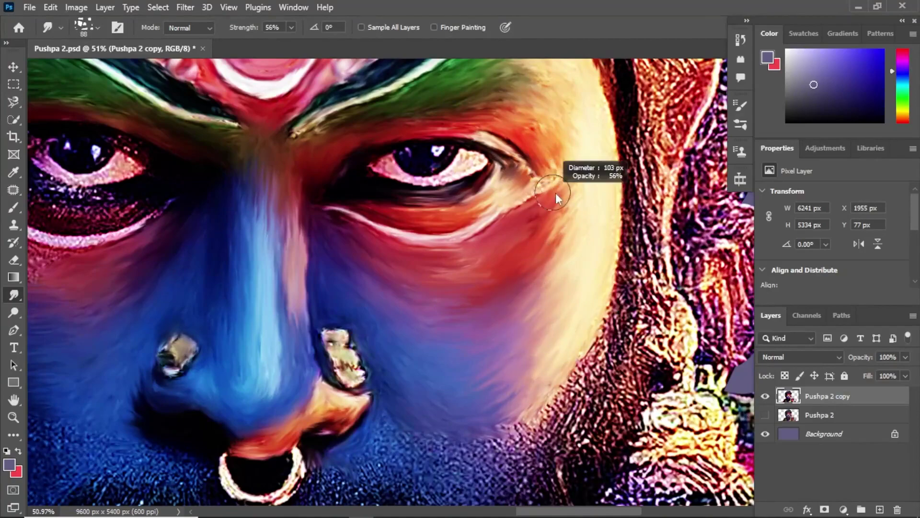
drag(558, 183, 550, 182)
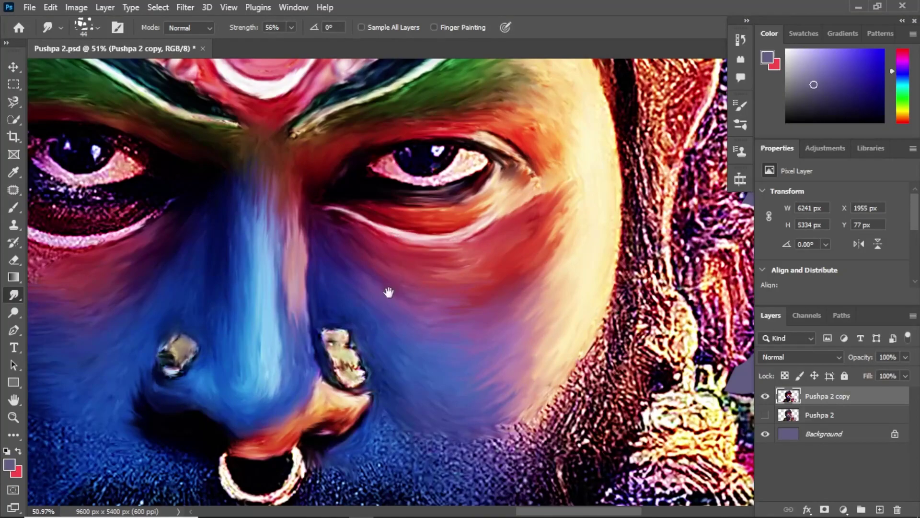
mouse_move(388, 292)
mouse_down()
mouse_move(582, 237)
mouse_move(611, 240)
mouse_up()
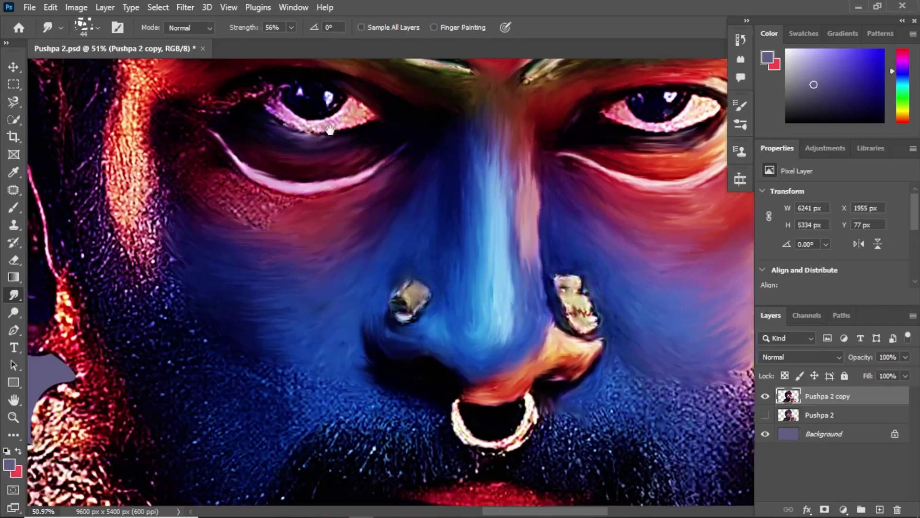
scroll(328, 150, up, 3)
scroll(328, 150, left, 3)
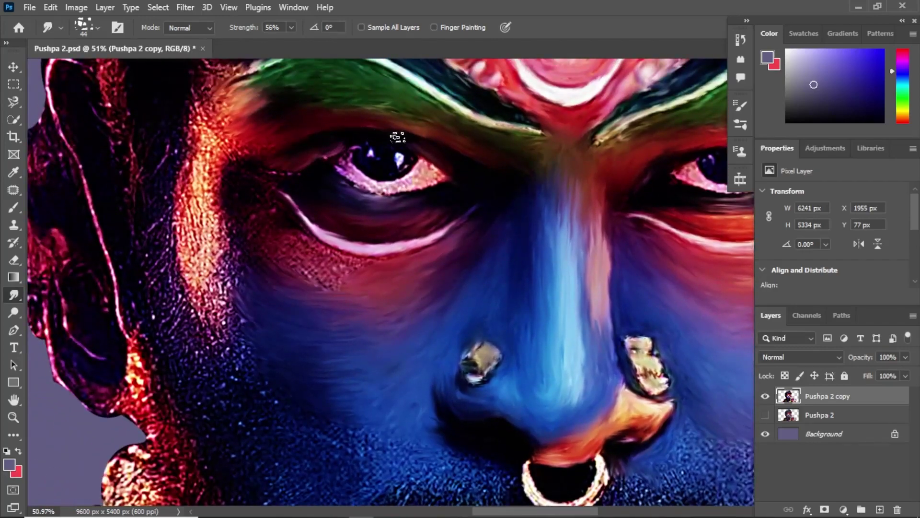
- Smudge the orange skin near the left temple and drag the textured cheek skin downward
mouse_move(255, 142)
mouse_down()
mouse_move(211, 113)
mouse_move(189, 122)
mouse_move(211, 165)
mouse_move(188, 157)
mouse_move(164, 198)
mouse_up()
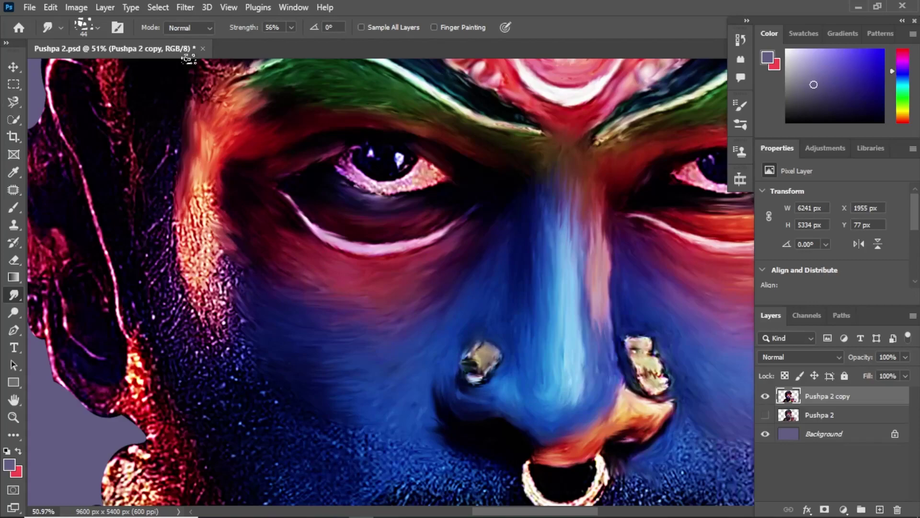
mouse_move(205, 190)
mouse_down()
mouse_move(217, 319)
mouse_move(212, 305)
mouse_move(235, 336)
mouse_move(223, 320)
mouse_up()
scroll(341, 353, down, 3)
scroll(328, 243, right, 3)
scroll(329, 242, up, 3)
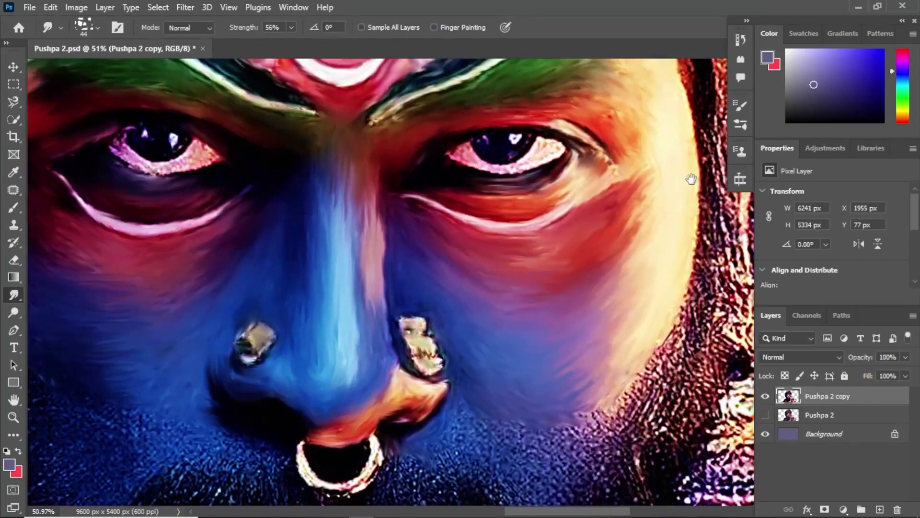
scroll(602, 187, up, 2)
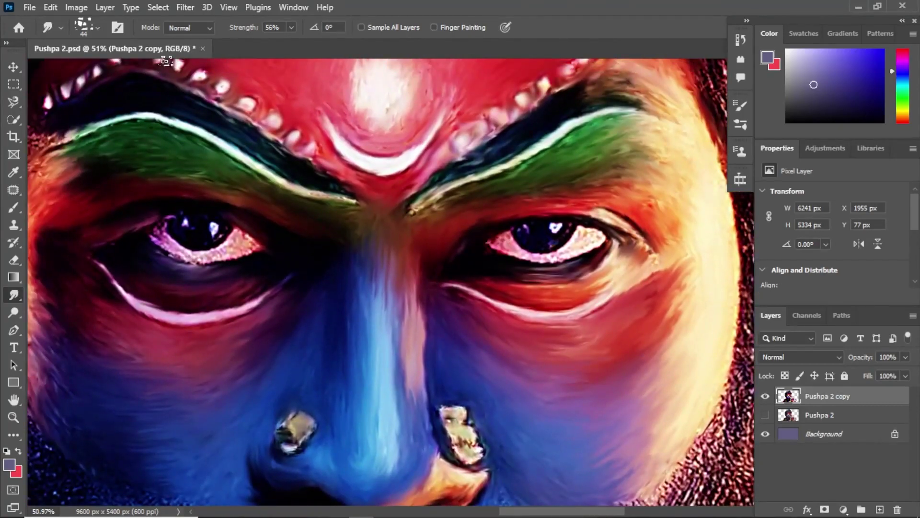
- Choose the 65 px brush tip from the Smudge tool's preset picker
click(98, 28)
click(135, 253)
click(426, 223)
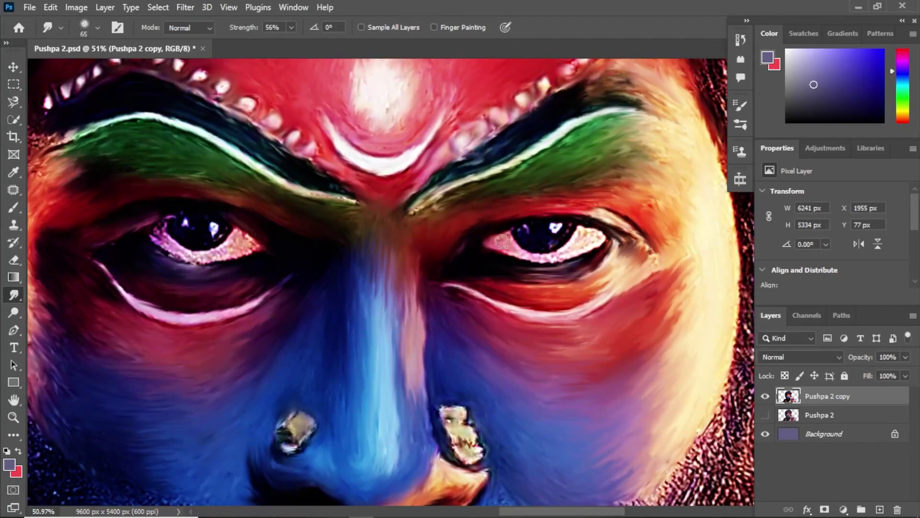
- Smooth the right eye's lower white, the left eye's inner corner, and both eyebrows' ends and edges
drag(499, 244, 589, 234)
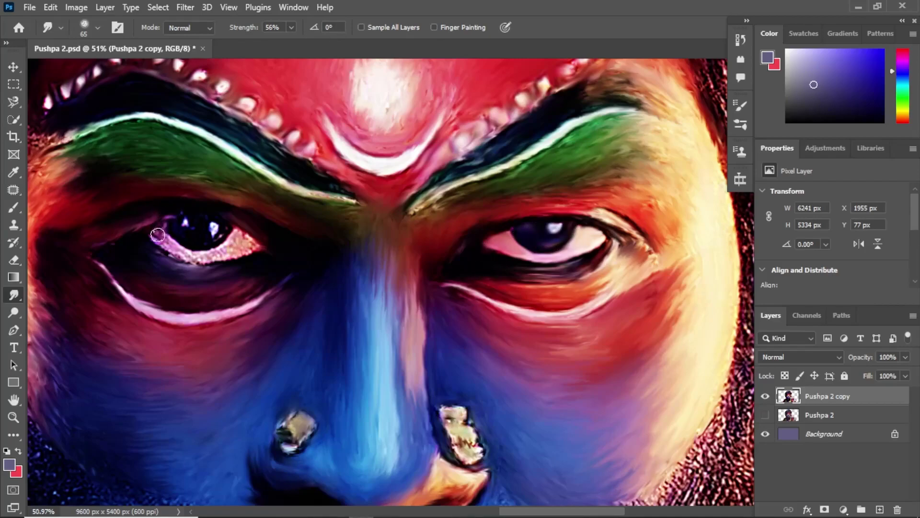
mouse_move(158, 235)
mouse_down()
mouse_move(181, 257)
mouse_move(220, 258)
mouse_move(228, 248)
mouse_up()
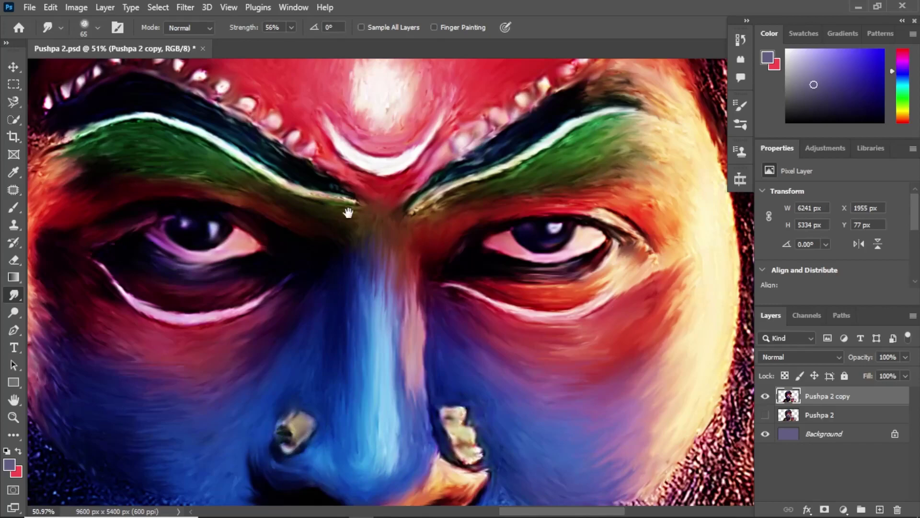
mouse_move(122, 121)
mouse_down()
mouse_move(93, 130)
mouse_move(153, 123)
mouse_up()
drag(335, 198, 311, 192)
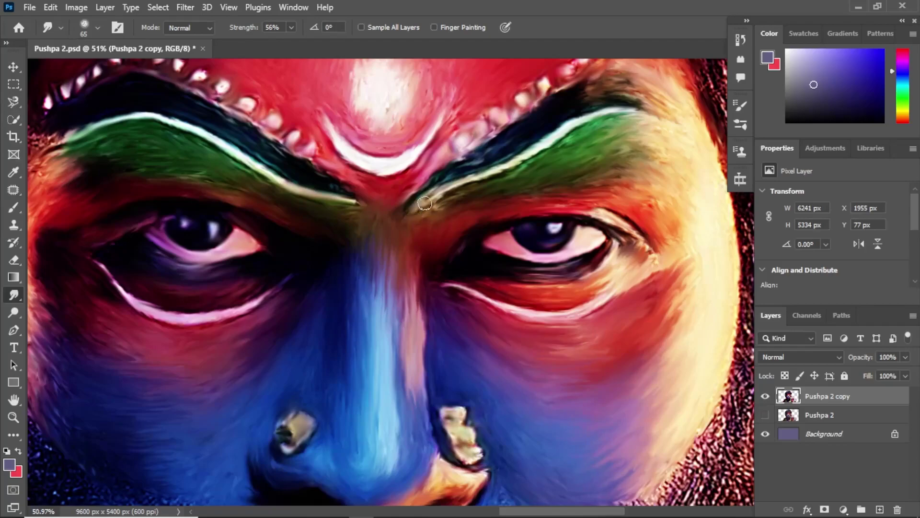
mouse_move(421, 192)
mouse_down()
mouse_move(456, 148)
mouse_move(443, 207)
mouse_up()
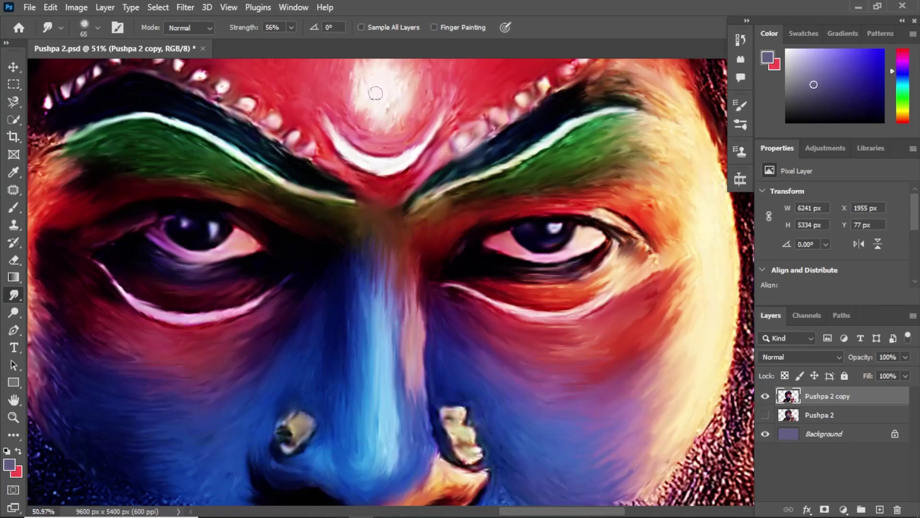
drag(91, 153, 68, 124)
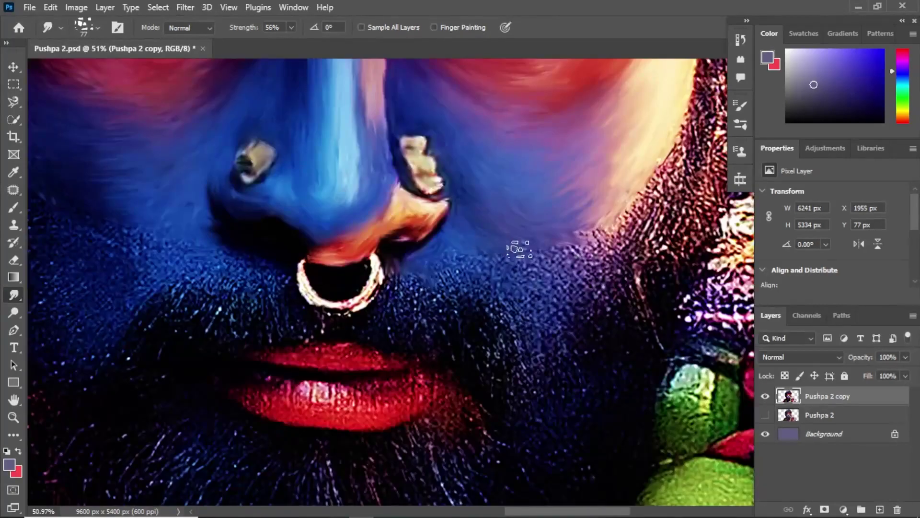
- Pull the blue face paint down into the beard on both sides of the face
mouse_move(547, 253)
mouse_down()
mouse_move(510, 292)
mouse_move(524, 329)
mouse_move(561, 273)
mouse_move(592, 256)
mouse_move(551, 329)
mouse_move(530, 308)
mouse_move(546, 290)
mouse_up()
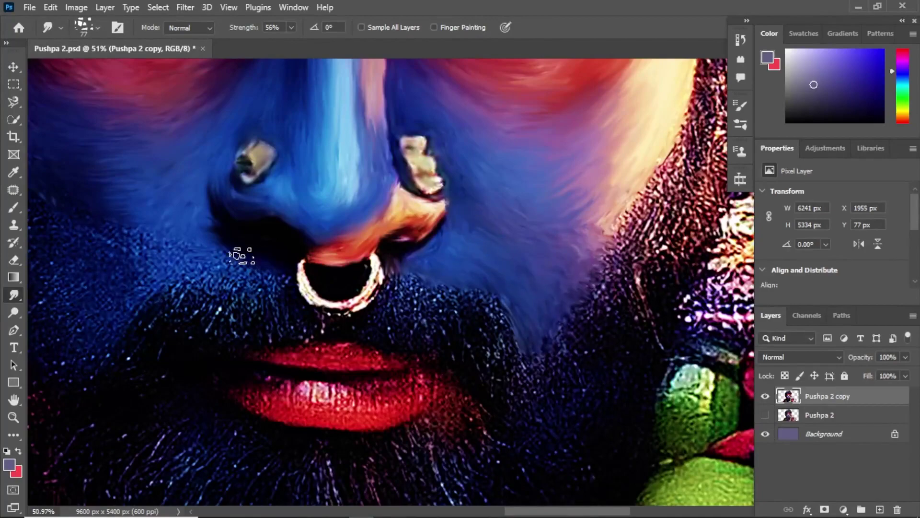
drag(166, 231, 286, 235)
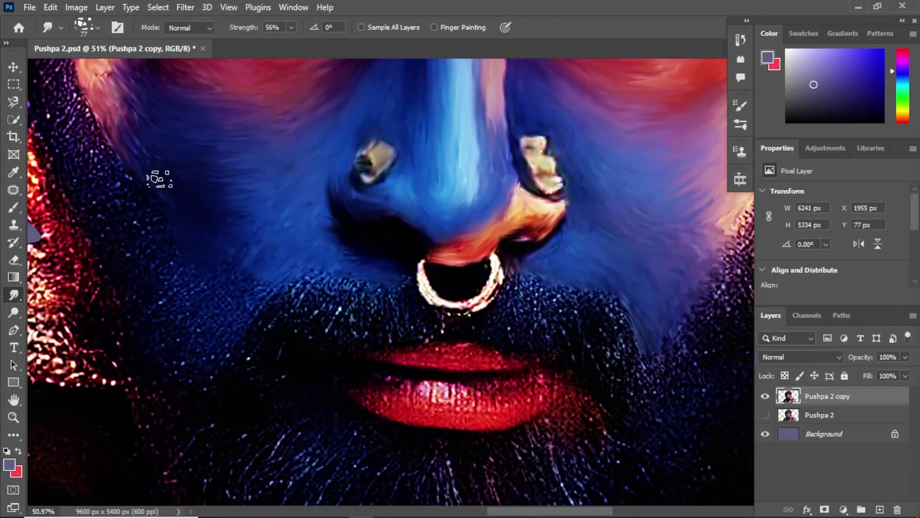
mouse_move(229, 223)
mouse_down()
mouse_move(216, 277)
mouse_move(227, 323)
mouse_up()
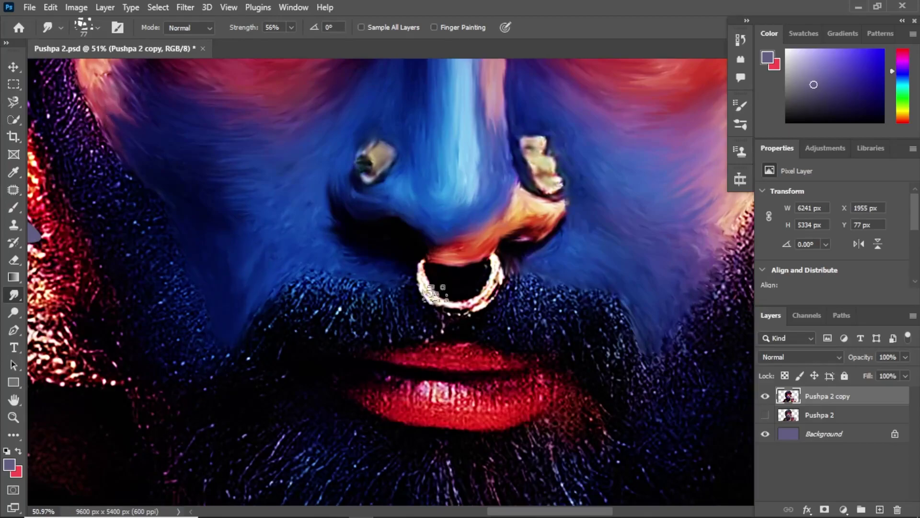
scroll(211, 368, down, 5)
scroll(553, 109, up, 5)
scroll(553, 109, up, 1)
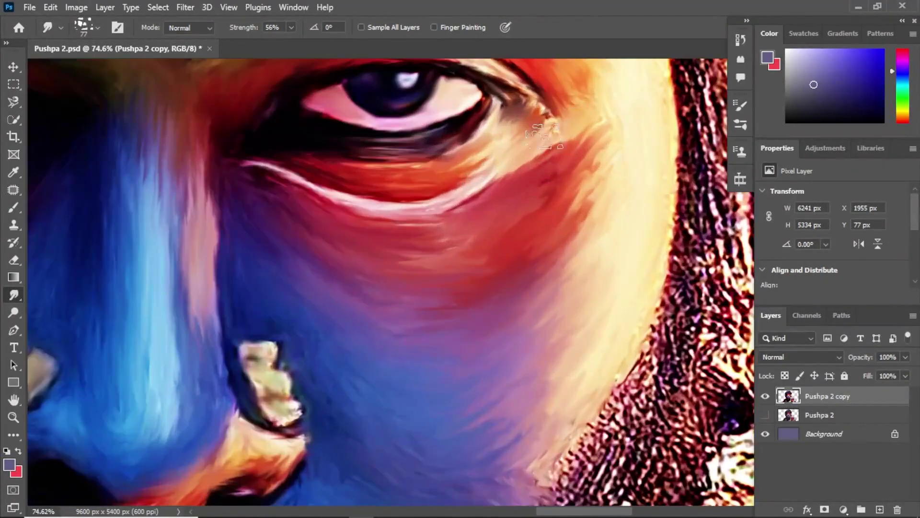
- With a smaller brush, smear the white under-eye streak and smudge along the upper and lower lips
drag(576, 139, 548, 168)
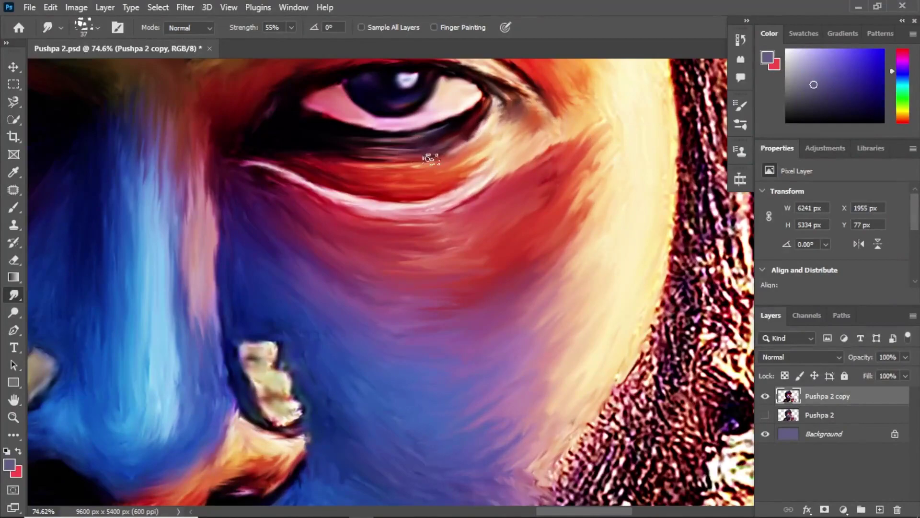
drag(311, 211, 349, 194)
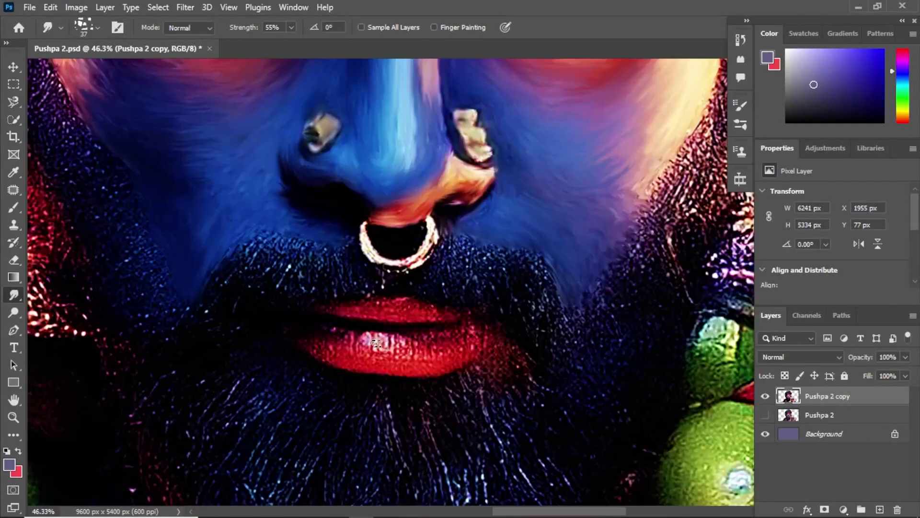
drag(412, 341, 457, 328)
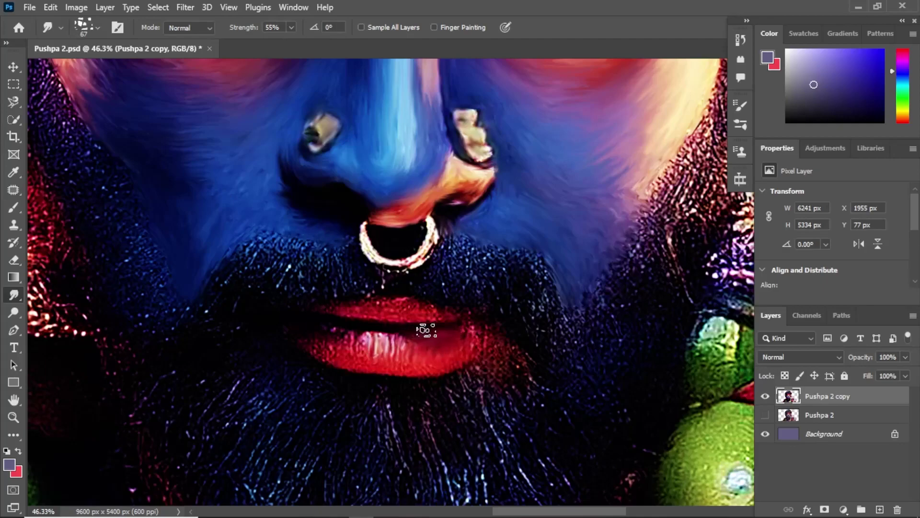
drag(398, 311, 363, 308)
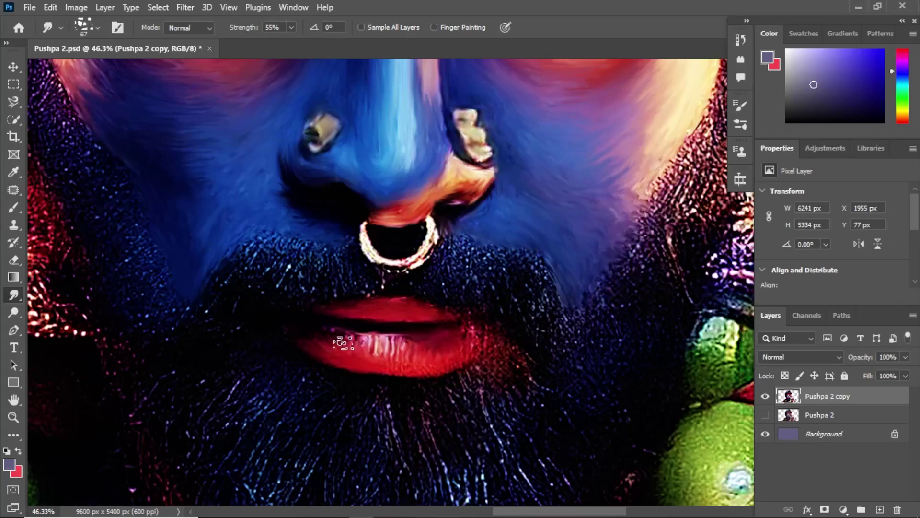
mouse_move(329, 344)
mouse_down()
mouse_move(420, 367)
mouse_move(403, 350)
mouse_move(360, 355)
mouse_up()
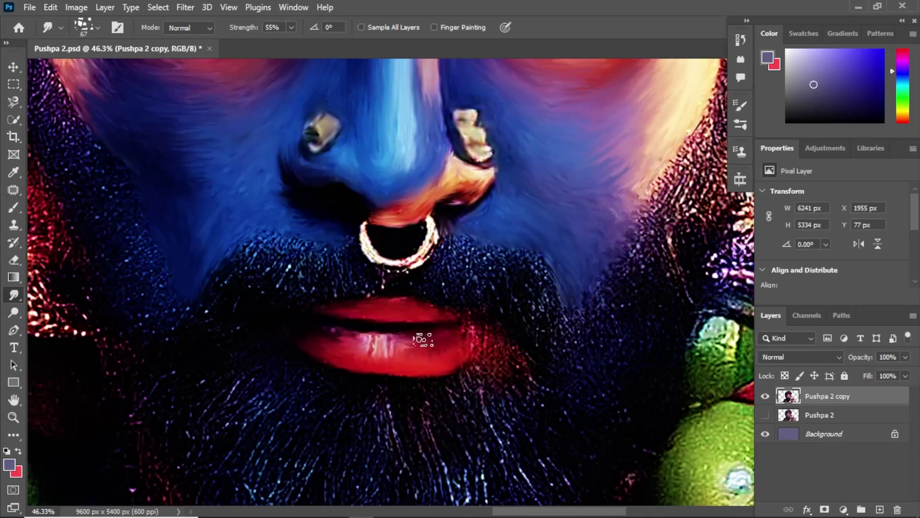
scroll(393, 357, down, 3)
scroll(409, 408, up, 3)
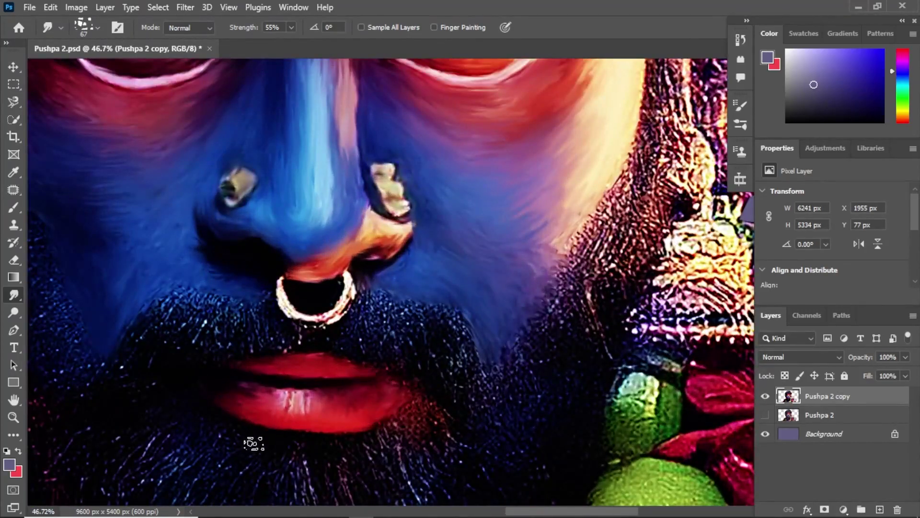
- Smear the beard strands on both sides of the nose ring toward it
mouse_move(453, 365)
mouse_down()
mouse_move(454, 329)
mouse_move(404, 354)
mouse_up()
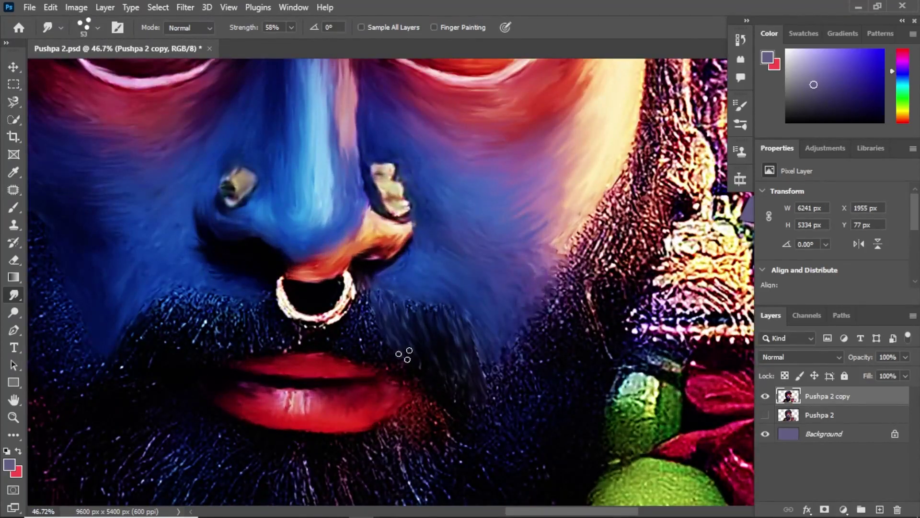
drag(458, 332, 367, 322)
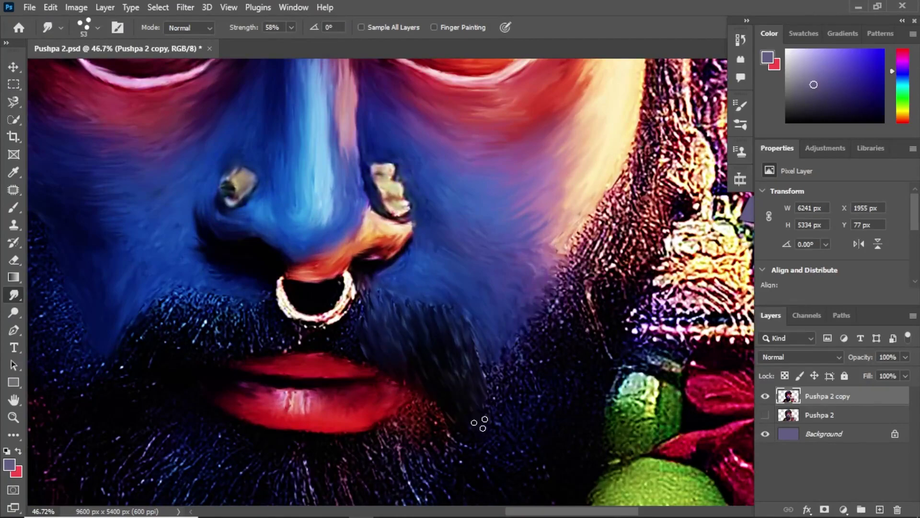
scroll(474, 333, left, 3)
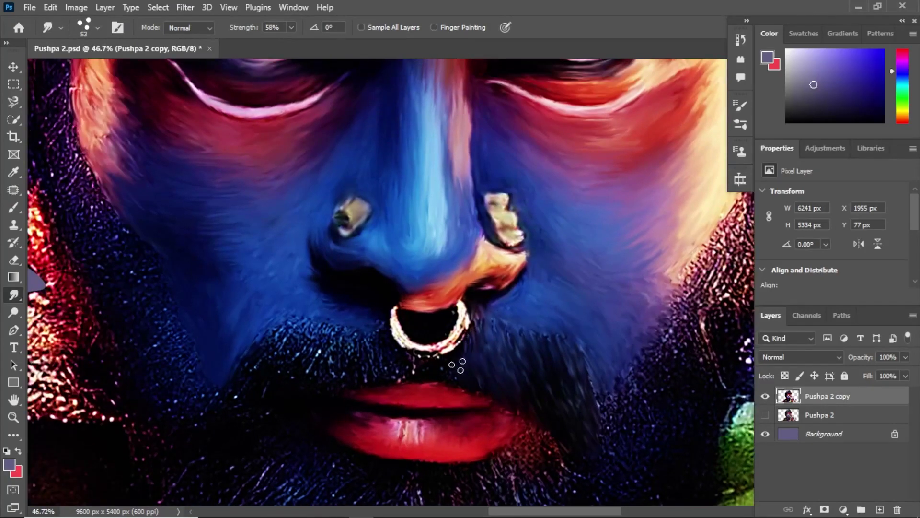
scroll(507, 400, left, 2)
mouse_move(357, 377)
mouse_down()
mouse_move(312, 336)
mouse_move(288, 388)
mouse_move(408, 345)
mouse_move(376, 402)
mouse_move(332, 398)
mouse_move(324, 358)
mouse_move(349, 399)
mouse_move(368, 391)
mouse_up()
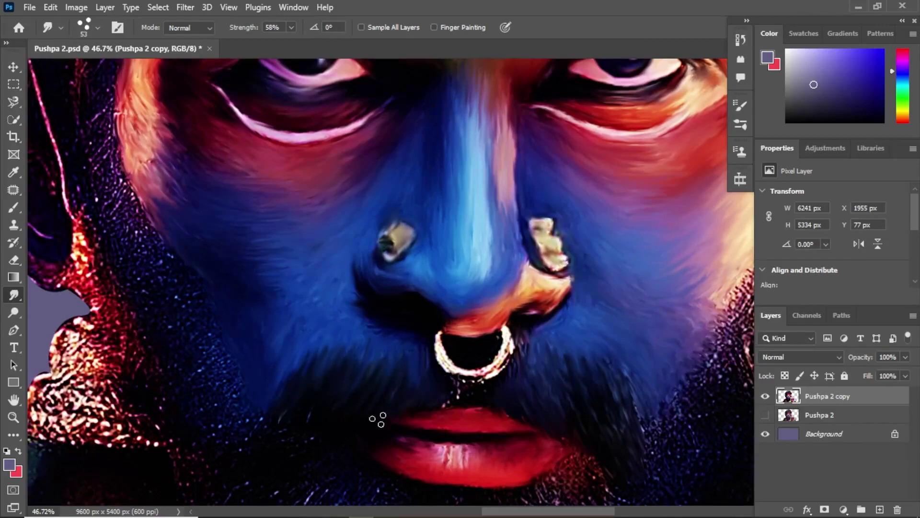
mouse_move(412, 386)
mouse_down()
mouse_move(359, 369)
mouse_move(374, 347)
mouse_up()
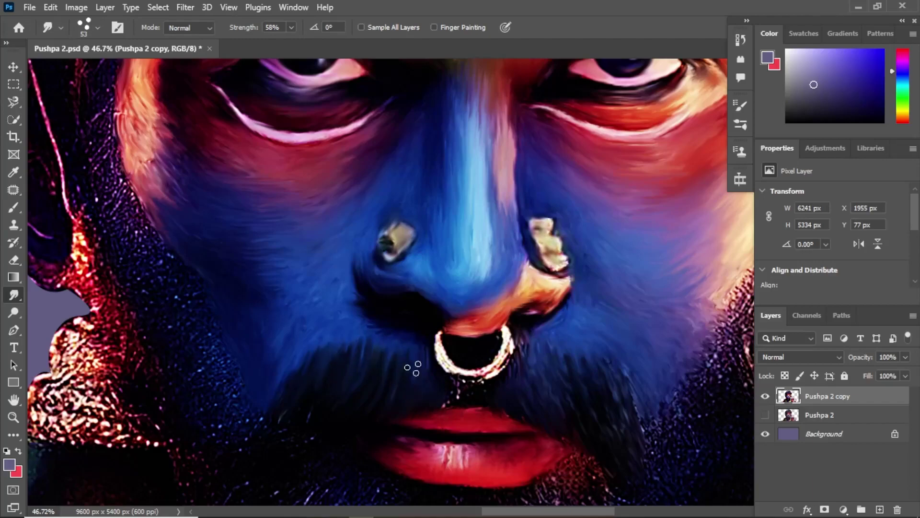
drag(553, 384, 524, 338)
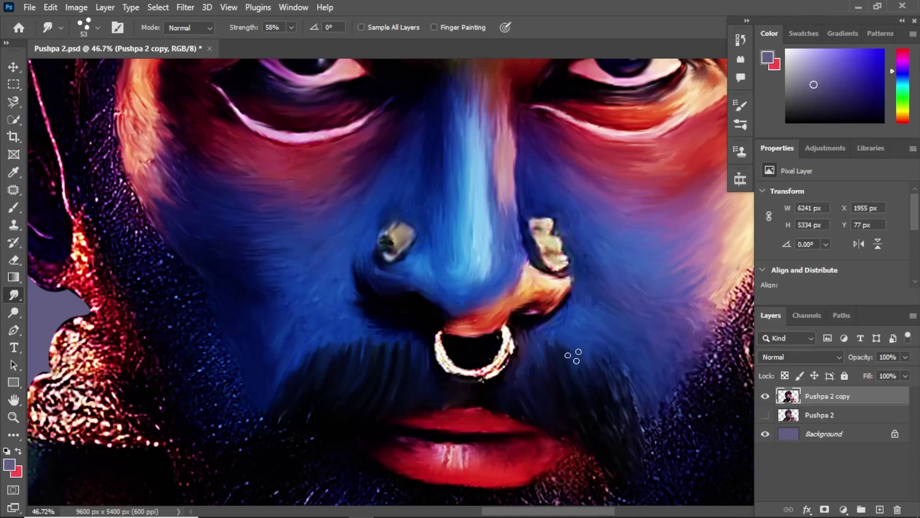
- Switch to a 37 px scattered tip at 60% strength, enlarge to 101, and streak the beard below the lips
key(period)
key(6)
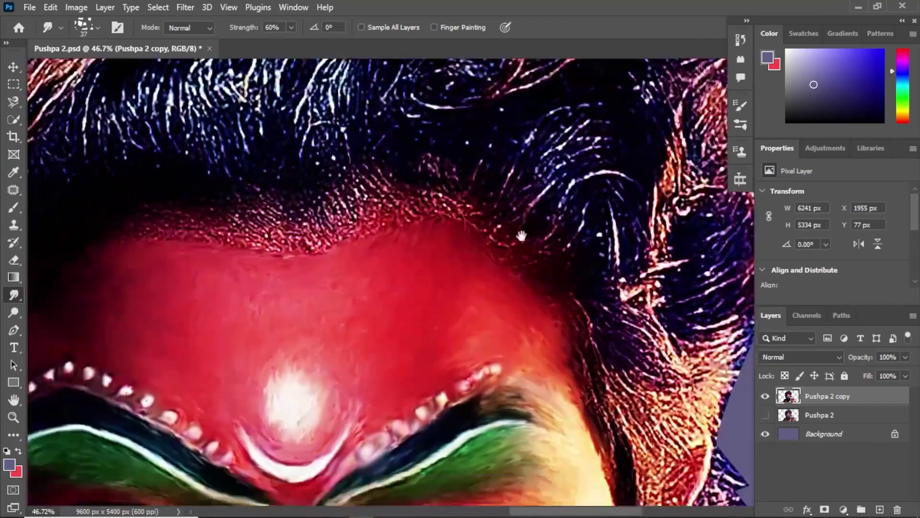
mouse_move(463, 351)
mouse_down()
mouse_move(542, 215)
mouse_move(519, 311)
mouse_move(578, 322)
mouse_move(607, 303)
mouse_up()
key(])
key(])
key(])
drag(492, 321, 565, 417)
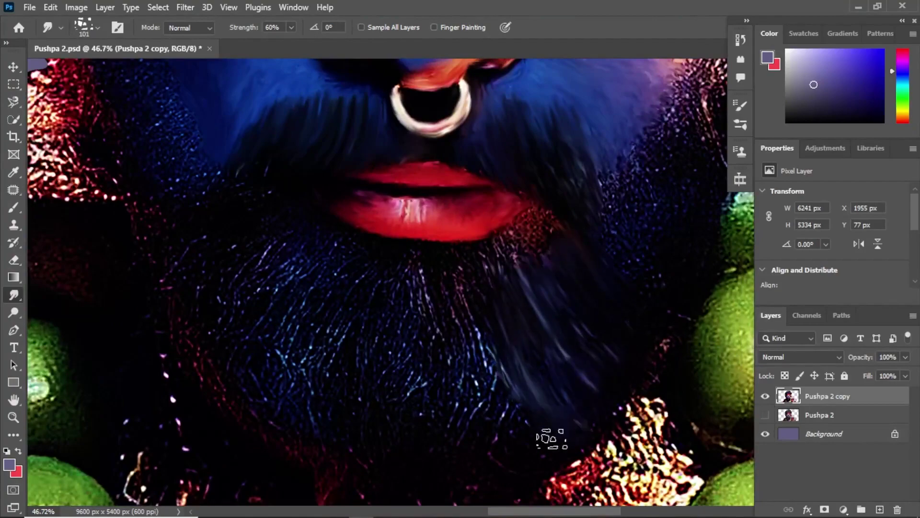
drag(460, 293, 522, 422)
mouse_move(479, 341)
mouse_down()
mouse_move(456, 318)
mouse_move(407, 312)
mouse_move(438, 308)
mouse_move(437, 410)
mouse_move(370, 308)
mouse_move(333, 312)
mouse_move(255, 292)
mouse_move(263, 324)
mouse_move(324, 425)
mouse_move(376, 433)
mouse_move(372, 417)
mouse_move(264, 343)
mouse_up()
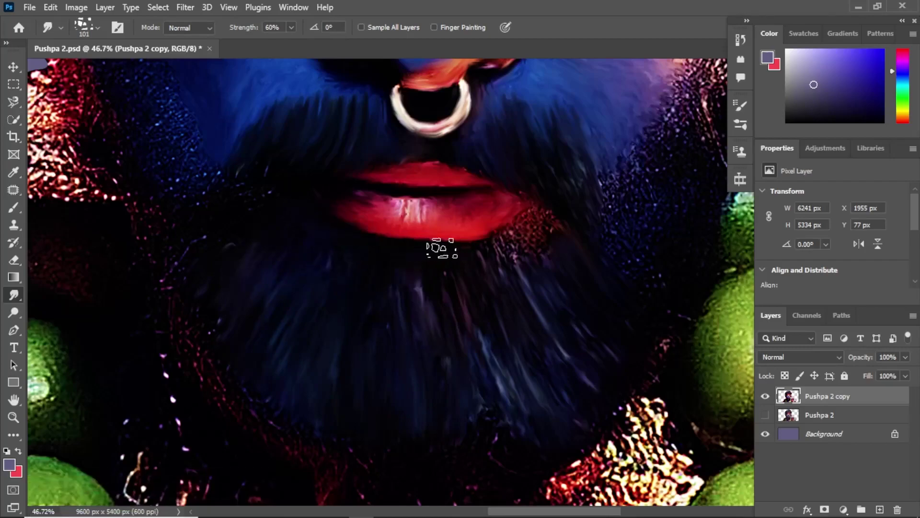
- Smooth the speckles beside the lower lip and smear the lower-left beard's red speckles and dark tufts
mouse_move(438, 249)
mouse_down()
mouse_move(545, 237)
mouse_move(511, 266)
mouse_move(513, 237)
mouse_move(534, 222)
mouse_move(468, 250)
mouse_move(438, 250)
mouse_up()
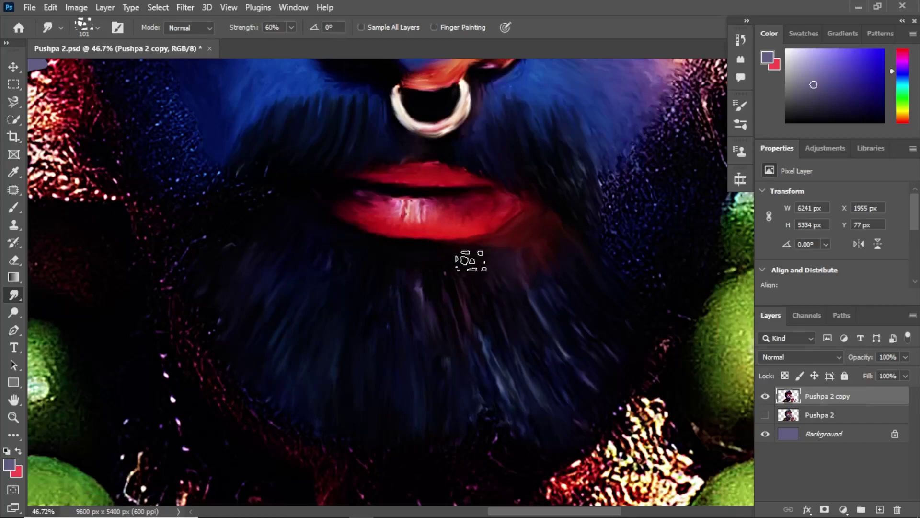
mouse_move(525, 243)
mouse_down()
mouse_move(497, 322)
mouse_move(431, 288)
mouse_move(427, 300)
mouse_move(544, 336)
mouse_up()
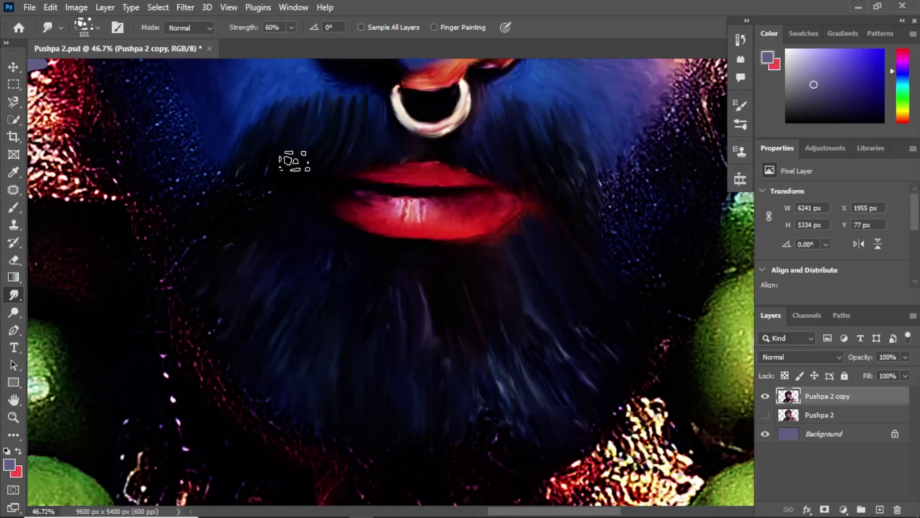
drag(254, 175, 240, 202)
mouse_move(185, 315)
mouse_down()
mouse_move(205, 324)
mouse_move(182, 312)
mouse_move(218, 274)
mouse_move(230, 366)
mouse_move(255, 437)
mouse_move(251, 345)
mouse_move(300, 442)
mouse_move(329, 440)
mouse_up()
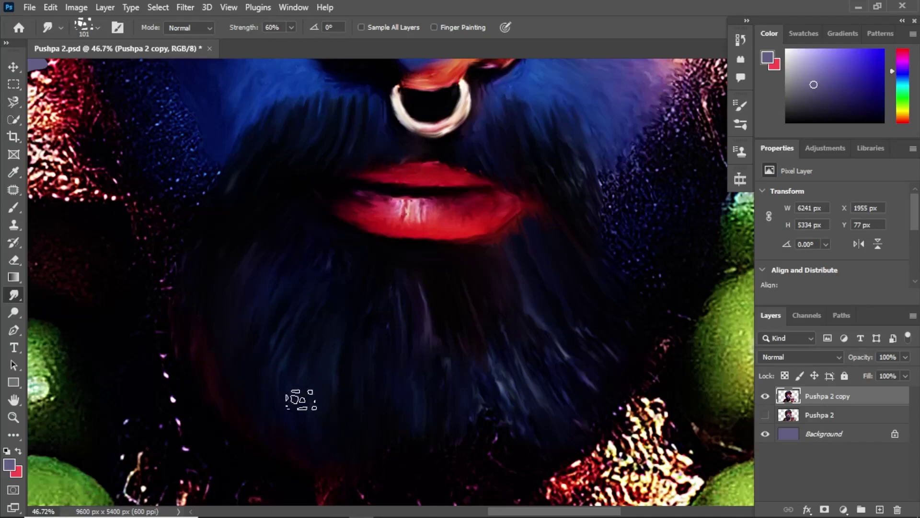
scroll(304, 297, down, 3)
mouse_move(359, 313)
mouse_down()
mouse_move(395, 240)
mouse_move(442, 282)
mouse_move(347, 318)
mouse_up()
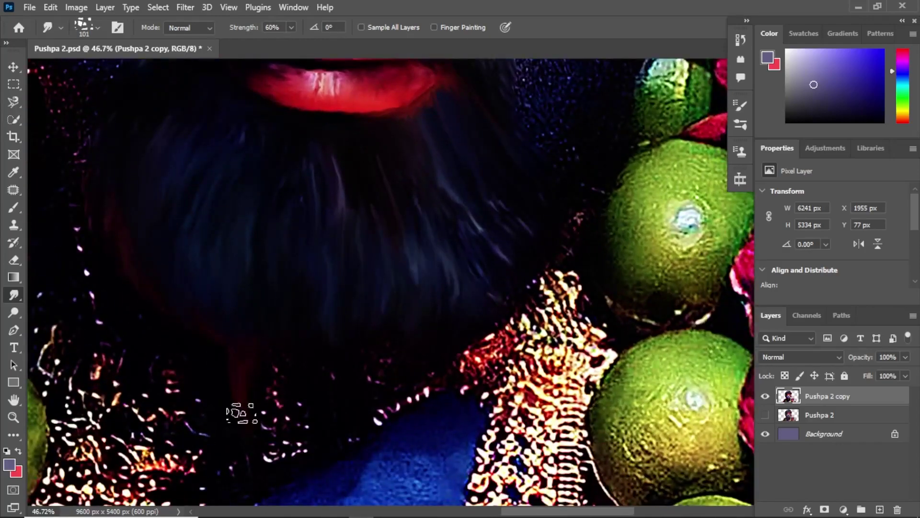
- Smear the lower beard strands and dark beard edge into soft grey streaks
mouse_move(237, 413)
mouse_down()
mouse_move(272, 422)
mouse_move(287, 451)
mouse_move(344, 368)
mouse_up()
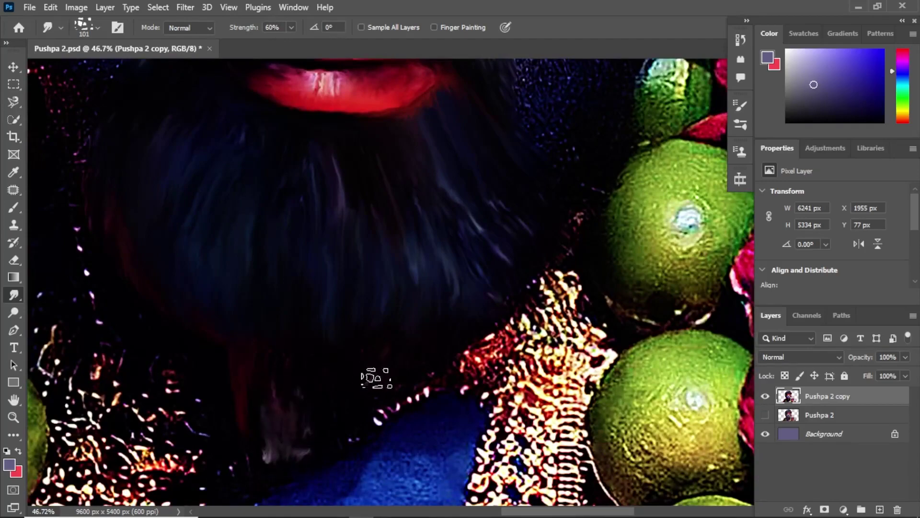
scroll(396, 286, up, 3)
mouse_move(396, 286)
mouse_down()
mouse_move(407, 350)
mouse_move(456, 226)
mouse_move(487, 281)
mouse_up()
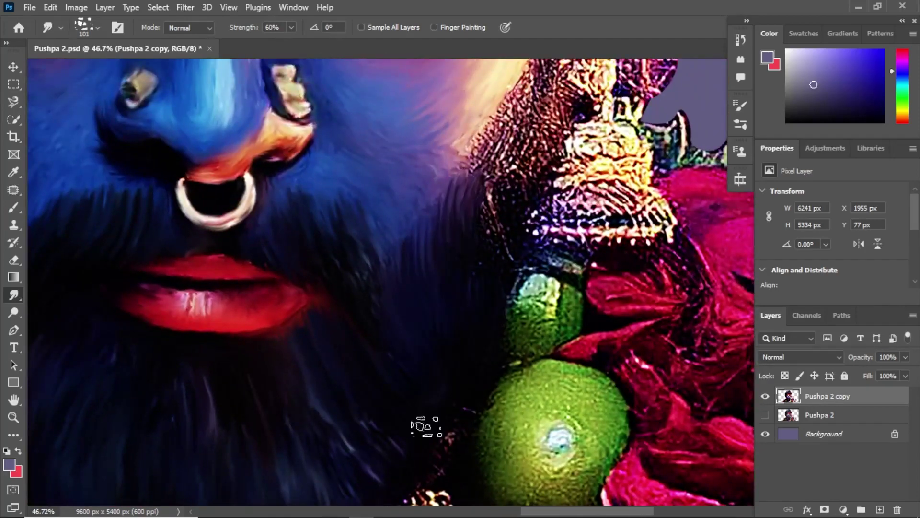
scroll(431, 393, down, 3)
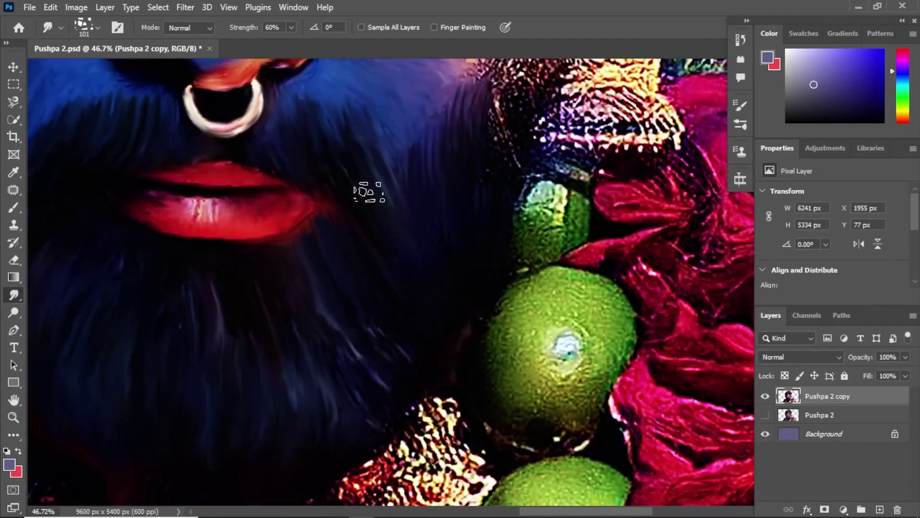
scroll(374, 163, up, 5)
scroll(374, 163, right, 4)
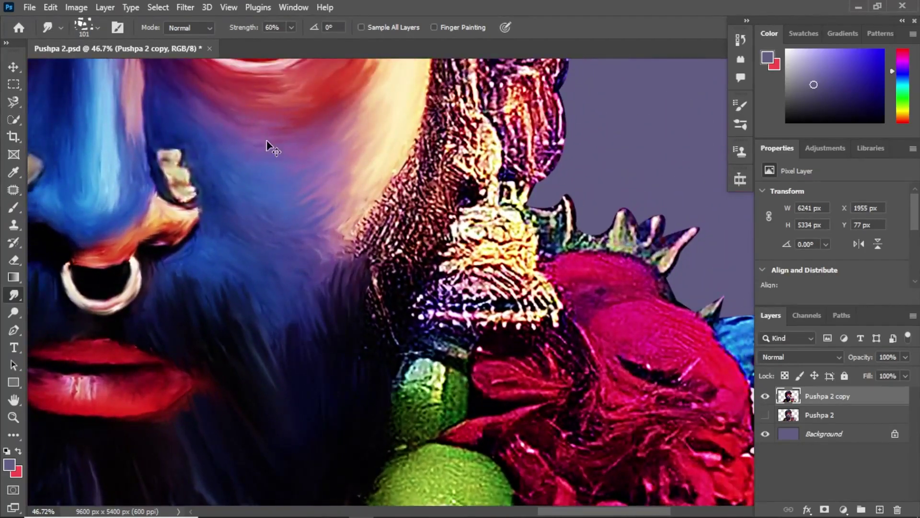
mouse_move(325, 272)
mouse_down()
mouse_move(297, 360)
mouse_move(304, 284)
mouse_move(335, 366)
mouse_move(319, 269)
mouse_move(375, 308)
mouse_move(345, 288)
mouse_move(323, 250)
mouse_move(314, 166)
mouse_move(343, 235)
mouse_move(384, 223)
mouse_move(412, 163)
mouse_move(417, 211)
mouse_move(384, 288)
mouse_move(425, 241)
mouse_move(427, 181)
mouse_move(377, 235)
mouse_move(349, 247)
mouse_move(394, 192)
mouse_move(394, 224)
mouse_move(363, 185)
mouse_move(374, 419)
mouse_up()
- Push the hair edge and ornament on the right side of the head outward, upward and toward the hairline
mouse_move(417, 149)
mouse_down()
mouse_move(435, 267)
mouse_move(458, 290)
mouse_move(468, 144)
mouse_move(501, 153)
mouse_up()
mouse_move(480, 307)
mouse_down()
mouse_move(498, 336)
mouse_move(510, 391)
mouse_move(542, 336)
mouse_move(537, 274)
mouse_move(499, 287)
mouse_move(521, 242)
mouse_move(539, 235)
mouse_move(551, 295)
mouse_move(503, 269)
mouse_move(461, 163)
mouse_move(412, 225)
mouse_move(433, 210)
mouse_move(459, 252)
mouse_up()
scroll(538, 257, up, 3)
drag(515, 249, 586, 215)
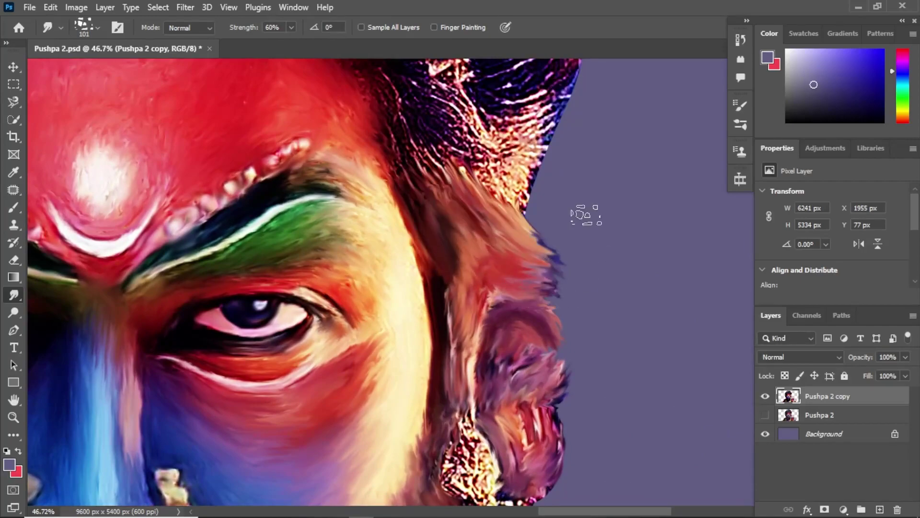
scroll(564, 338, down, 3)
scroll(594, 312, down, 4)
scroll(620, 277, up, 5)
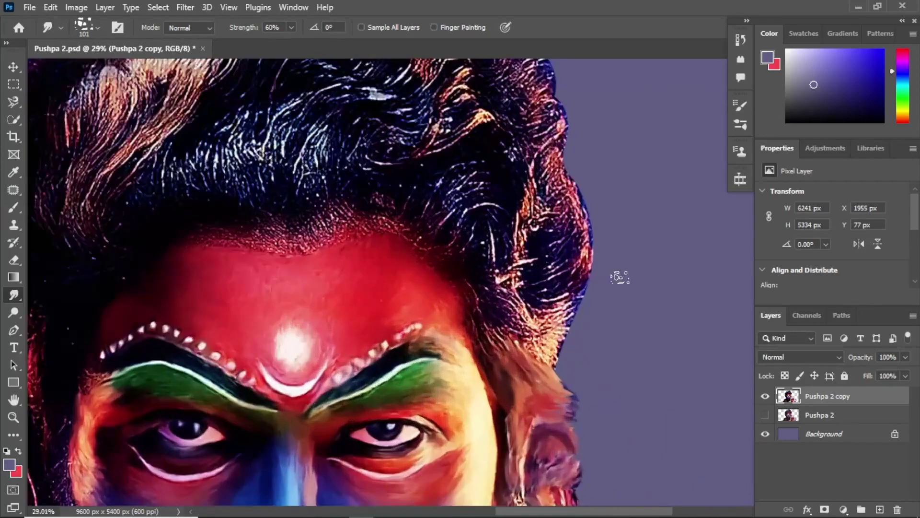
mouse_move(487, 327)
mouse_down()
mouse_move(550, 291)
mouse_move(499, 274)
mouse_move(513, 220)
mouse_up()
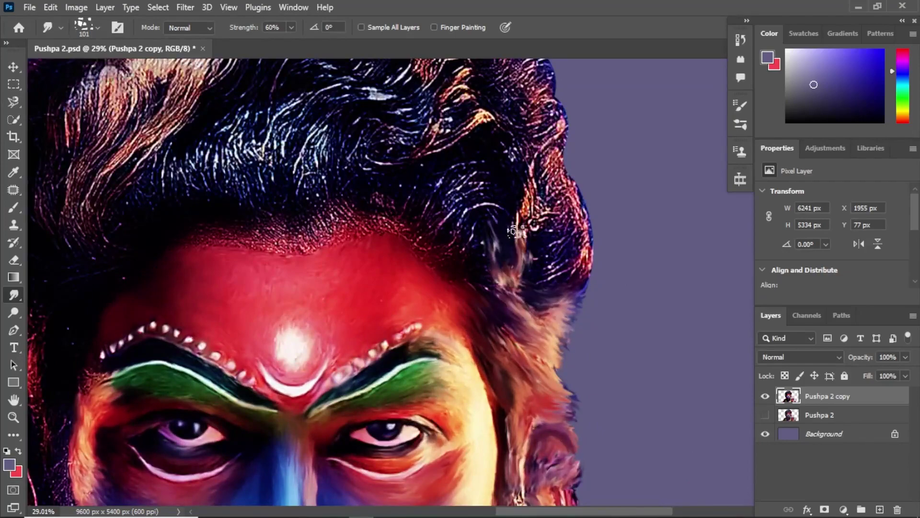
mouse_move(523, 268)
mouse_down()
mouse_move(537, 163)
mouse_move(563, 279)
mouse_move(582, 216)
mouse_move(541, 127)
mouse_up()
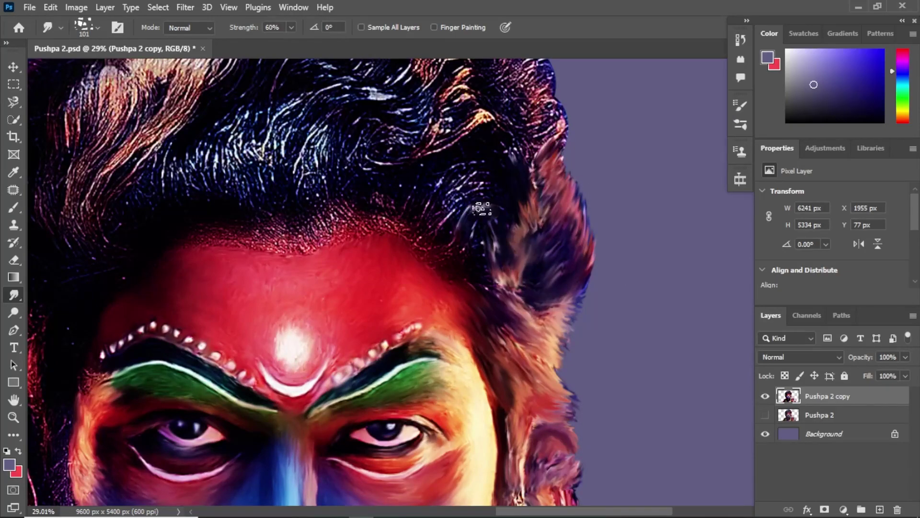
mouse_move(526, 255)
mouse_down()
mouse_move(469, 267)
mouse_move(390, 215)
mouse_move(421, 139)
mouse_move(461, 96)
mouse_move(492, 154)
mouse_move(453, 237)
mouse_move(380, 215)
mouse_up()
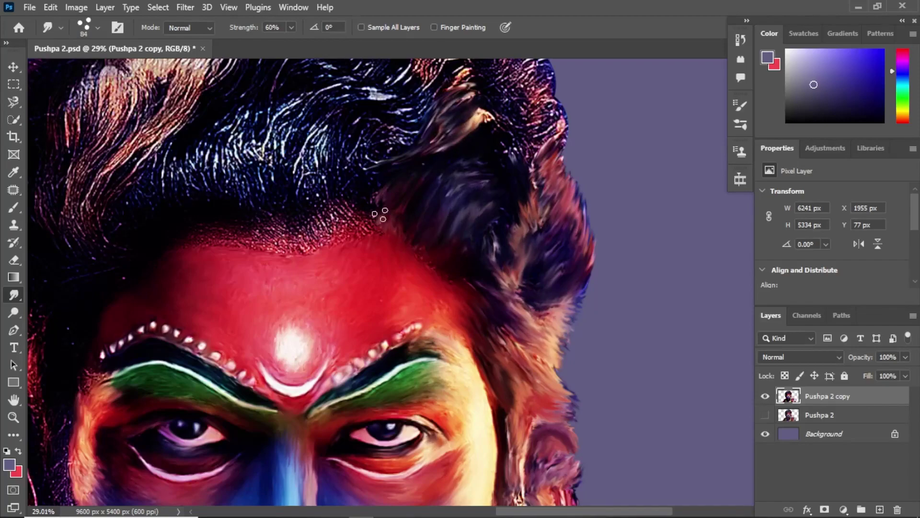
- Sweep the right-edge and dark hair up into the crown, then blur the light-brown strands into a soft patch
scroll(361, 156, up, 3)
mouse_move(513, 278)
mouse_down()
mouse_move(475, 177)
mouse_move(439, 120)
mouse_move(472, 141)
mouse_move(525, 220)
mouse_move(532, 216)
mouse_move(510, 230)
mouse_move(476, 160)
mouse_move(413, 102)
mouse_up()
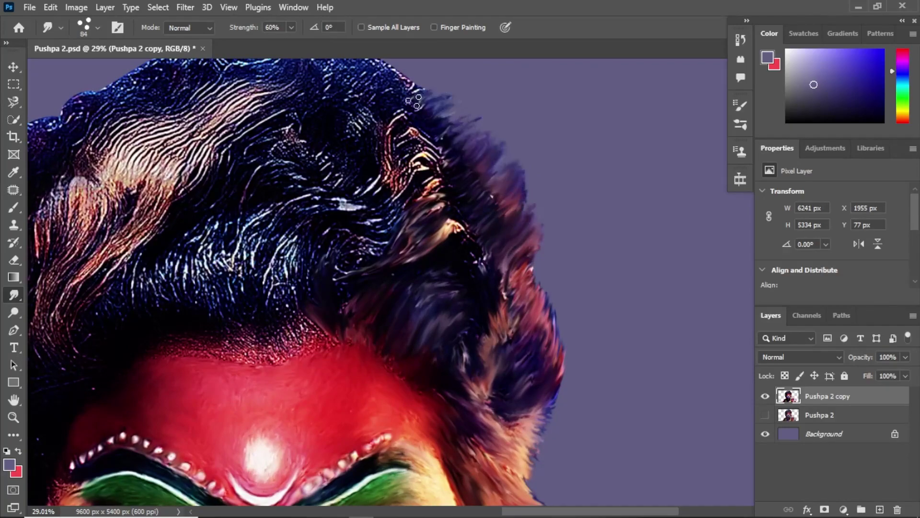
mouse_move(488, 272)
mouse_down()
mouse_move(436, 349)
mouse_move(382, 190)
mouse_move(336, 203)
mouse_move(294, 268)
mouse_move(379, 264)
mouse_move(320, 251)
mouse_move(349, 279)
mouse_move(412, 226)
mouse_move(379, 201)
mouse_move(359, 283)
mouse_move(288, 239)
mouse_move(268, 254)
mouse_move(187, 254)
mouse_move(186, 317)
mouse_move(106, 264)
mouse_up()
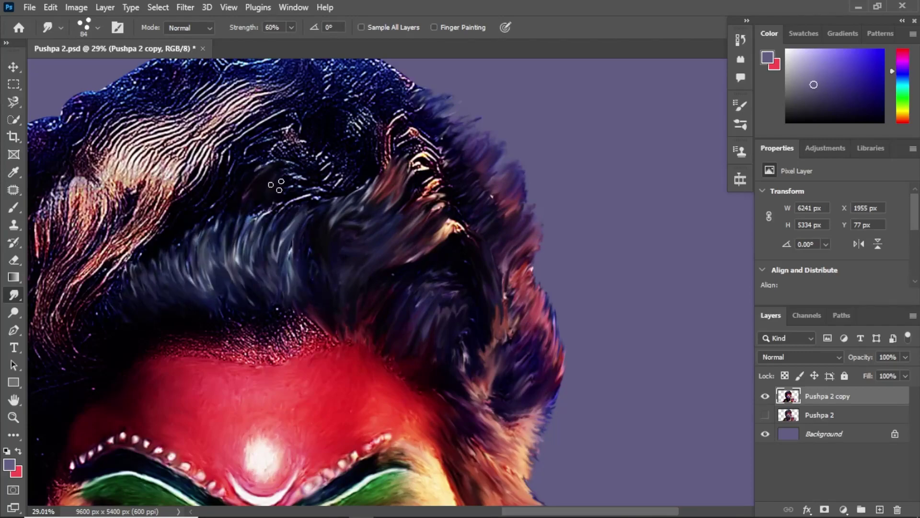
mouse_move(276, 186)
mouse_down()
mouse_move(431, 145)
mouse_move(412, 143)
mouse_move(432, 168)
mouse_move(457, 247)
mouse_move(427, 245)
mouse_move(438, 206)
mouse_move(402, 206)
mouse_up()
scroll(401, 205, up, 2)
scroll(402, 205, left, 3)
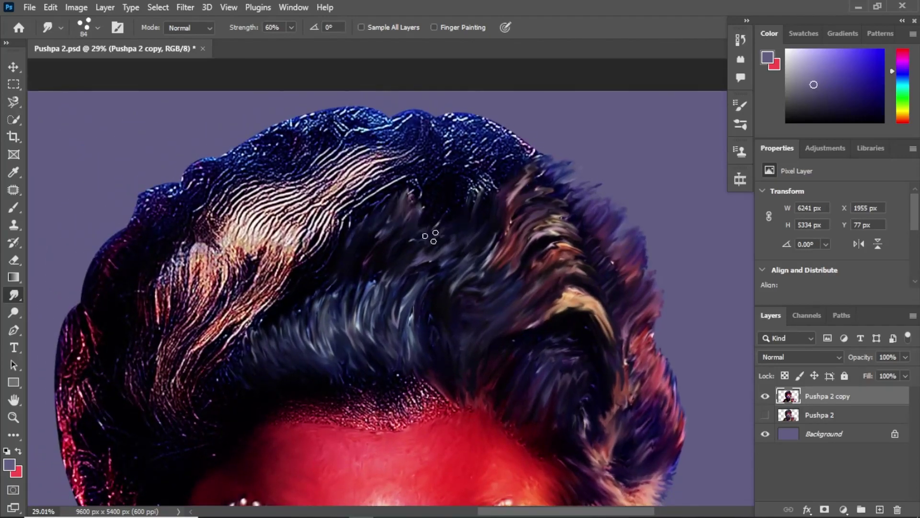
mouse_move(430, 237)
mouse_down()
mouse_move(422, 178)
mouse_move(484, 172)
mouse_move(523, 144)
mouse_move(454, 150)
mouse_move(508, 129)
mouse_move(480, 137)
mouse_move(422, 122)
mouse_move(384, 187)
mouse_move(312, 230)
mouse_move(200, 232)
mouse_move(335, 158)
mouse_move(398, 148)
mouse_move(312, 201)
mouse_move(360, 126)
mouse_move(384, 120)
mouse_move(364, 120)
mouse_move(287, 160)
mouse_move(289, 131)
mouse_move(225, 192)
mouse_move(216, 182)
mouse_move(341, 115)
mouse_move(429, 108)
mouse_move(416, 130)
mouse_up()
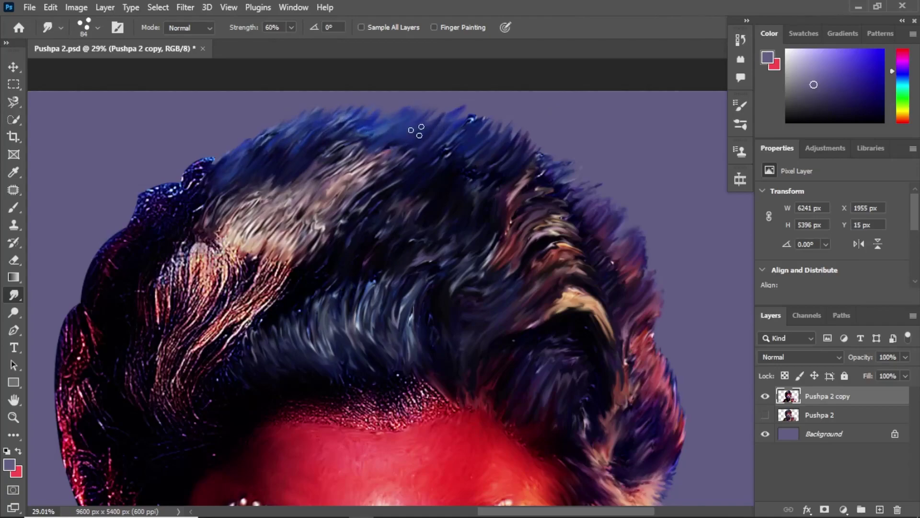
mouse_move(249, 285)
mouse_down()
mouse_move(278, 278)
mouse_move(246, 326)
mouse_move(223, 307)
mouse_move(242, 249)
mouse_move(181, 349)
mouse_move(175, 380)
mouse_move(187, 353)
mouse_move(220, 343)
mouse_move(230, 379)
mouse_move(175, 390)
mouse_move(140, 347)
mouse_move(168, 349)
mouse_up()
- Smudge the light-brown hair strands and upper-left hair edge into dark streaks
scroll(188, 219, down, 5)
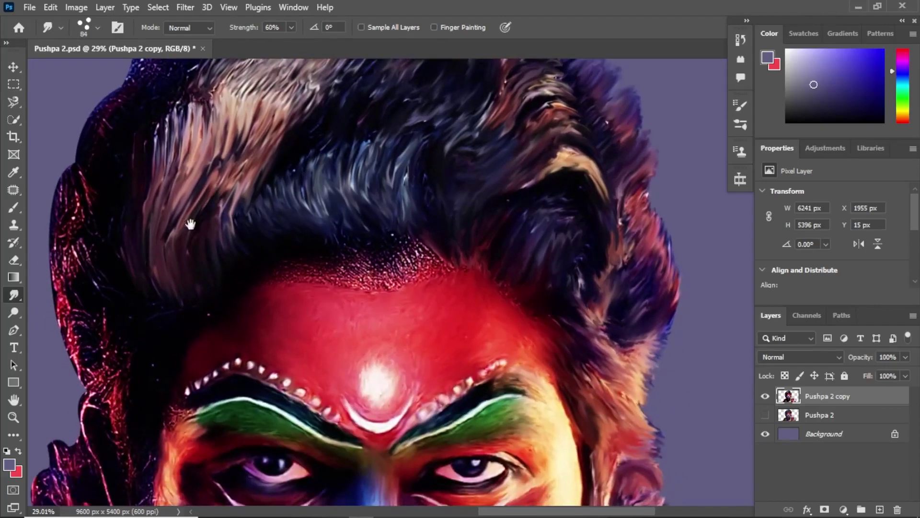
scroll(223, 143, up, 3)
drag(240, 182, 181, 241)
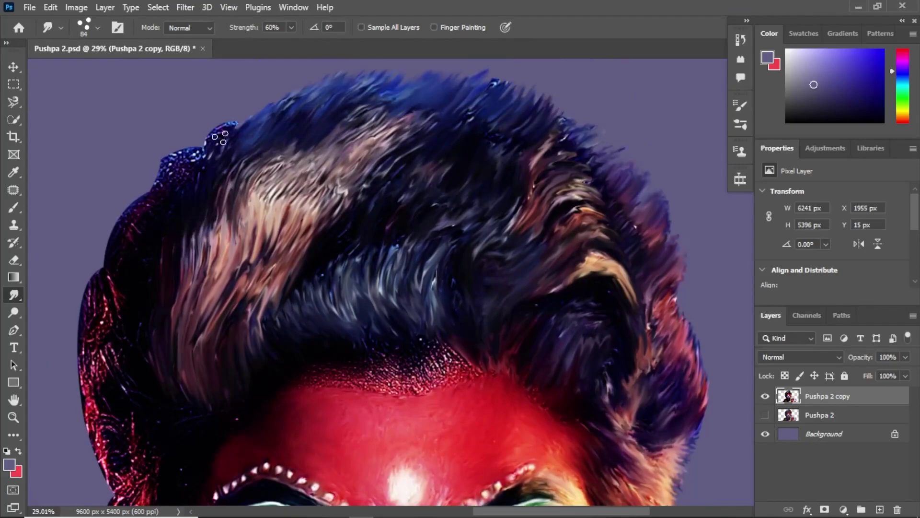
mouse_move(221, 138)
mouse_down()
mouse_move(247, 117)
mouse_move(172, 167)
mouse_move(193, 141)
mouse_up()
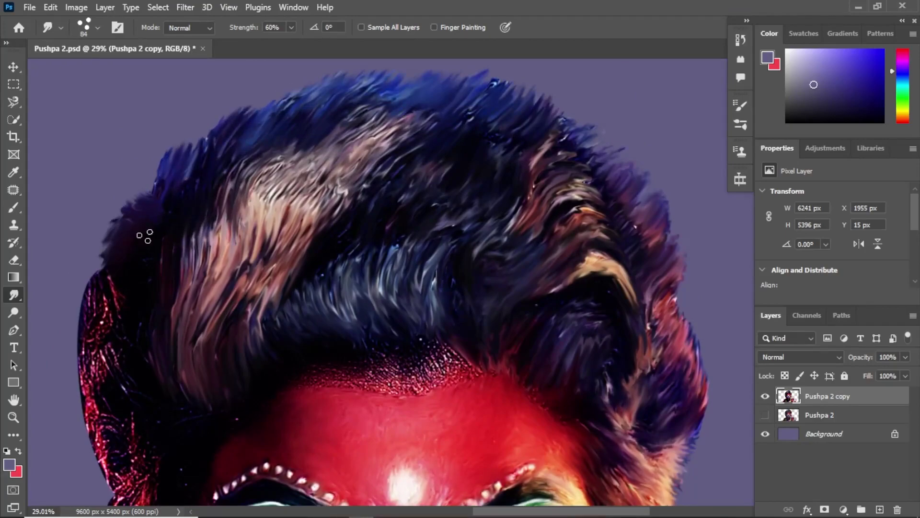
mouse_move(152, 181)
mouse_down()
mouse_move(160, 148)
mouse_move(200, 158)
mouse_up()
scroll(240, 149, down, 5)
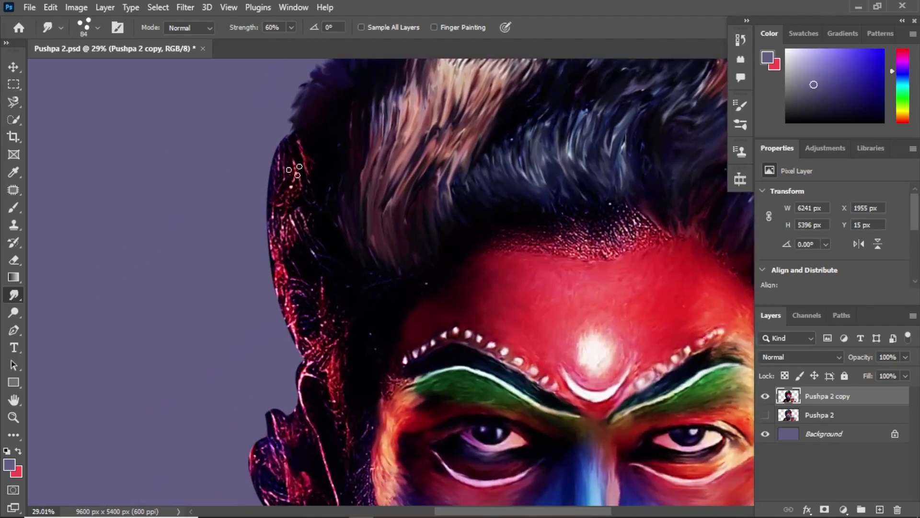
mouse_move(287, 141)
mouse_down()
mouse_move(290, 297)
mouse_move(274, 263)
mouse_move(303, 287)
mouse_move(367, 266)
mouse_up()
- Streak the red hair edge outward and blend the pink ear outline into darker strokes
scroll(331, 192, down, 3)
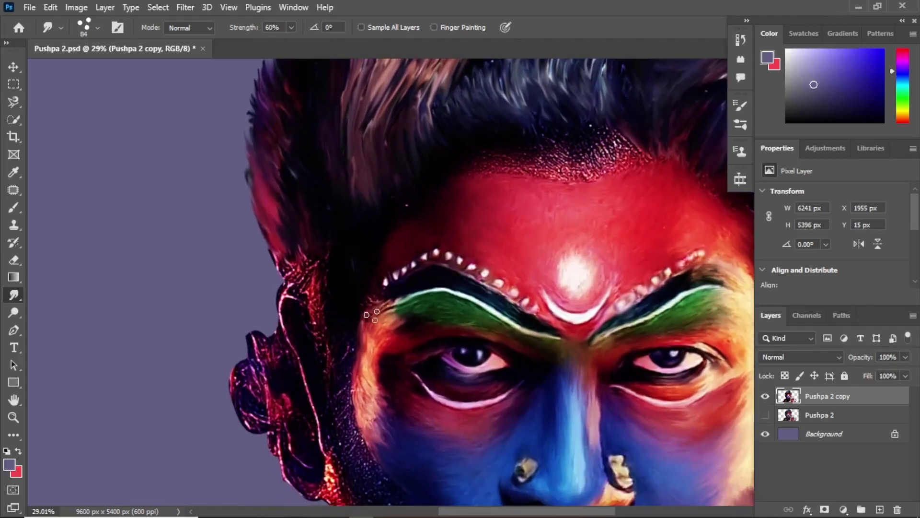
drag(317, 297, 272, 259)
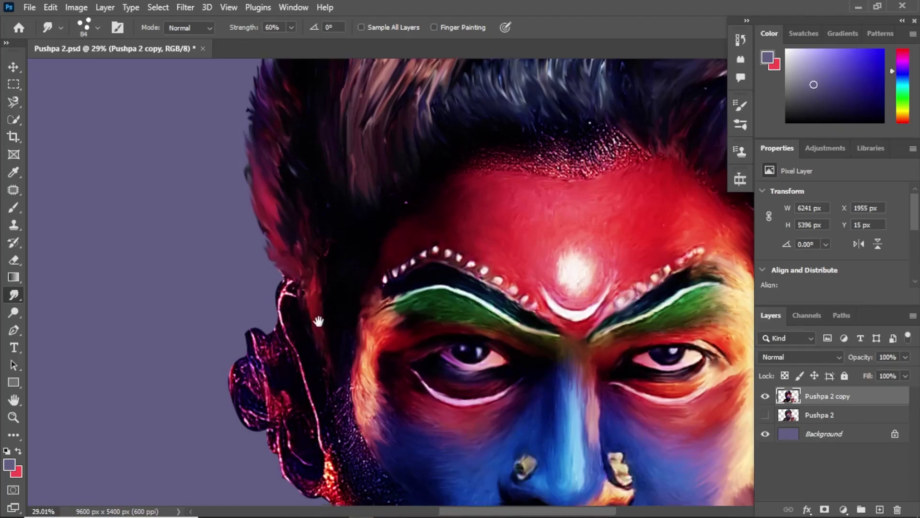
scroll(297, 283, down, 3)
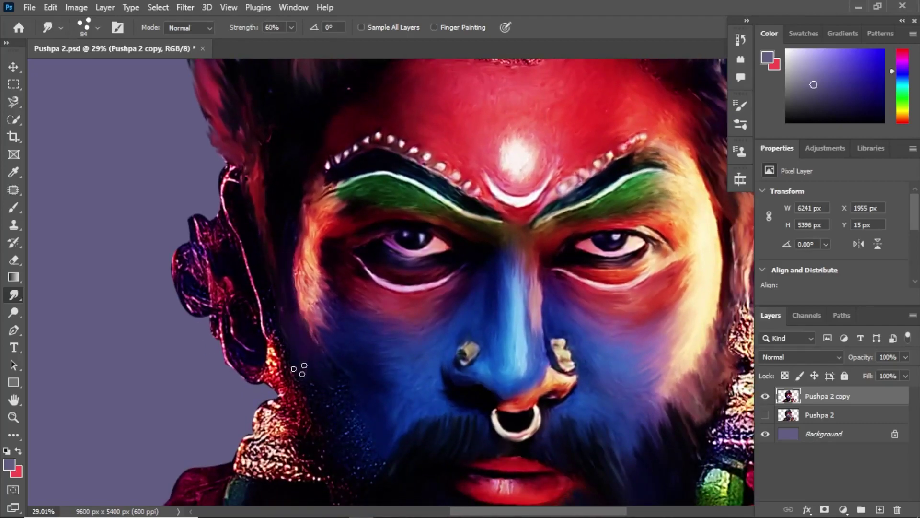
drag(276, 374, 208, 203)
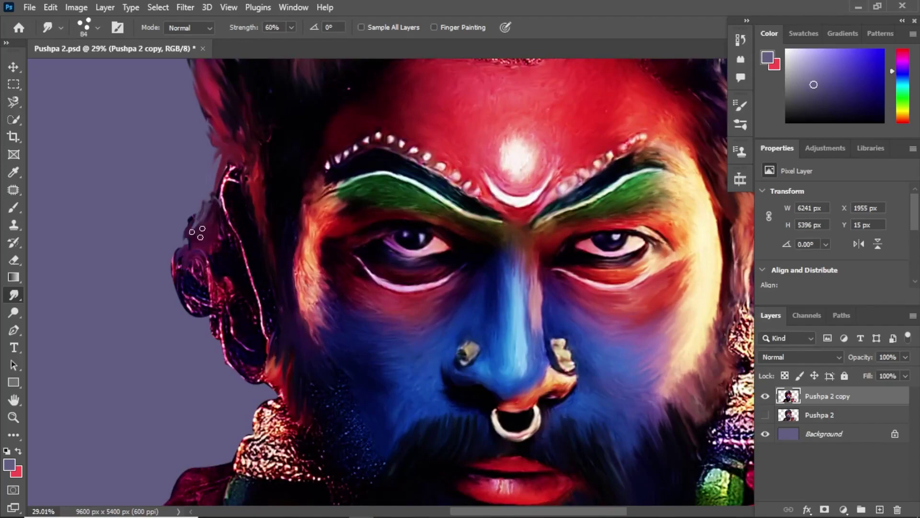
mouse_move(196, 234)
mouse_down()
mouse_move(192, 300)
mouse_move(188, 248)
mouse_up()
drag(220, 316, 208, 288)
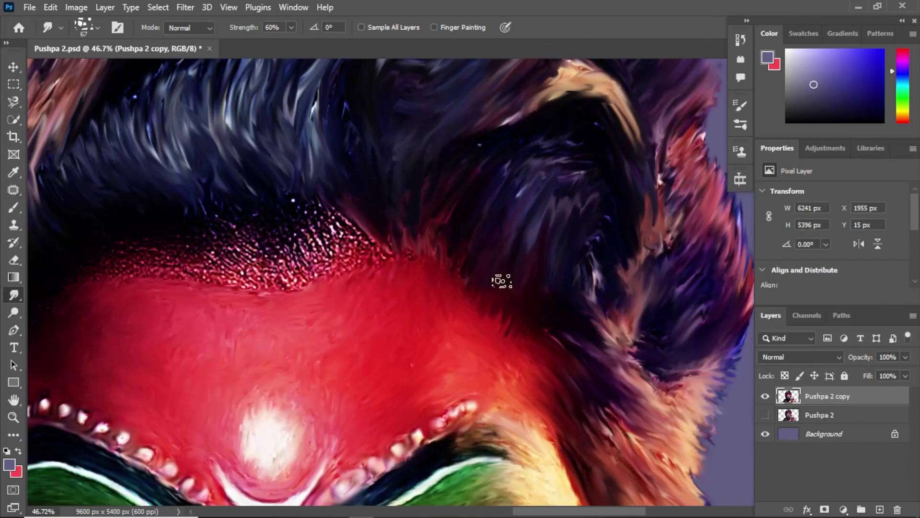
- Pull dark hair strokes down into the red, dotted forehead edge
mouse_move(458, 259)
mouse_down()
mouse_move(330, 211)
mouse_move(463, 233)
mouse_up()
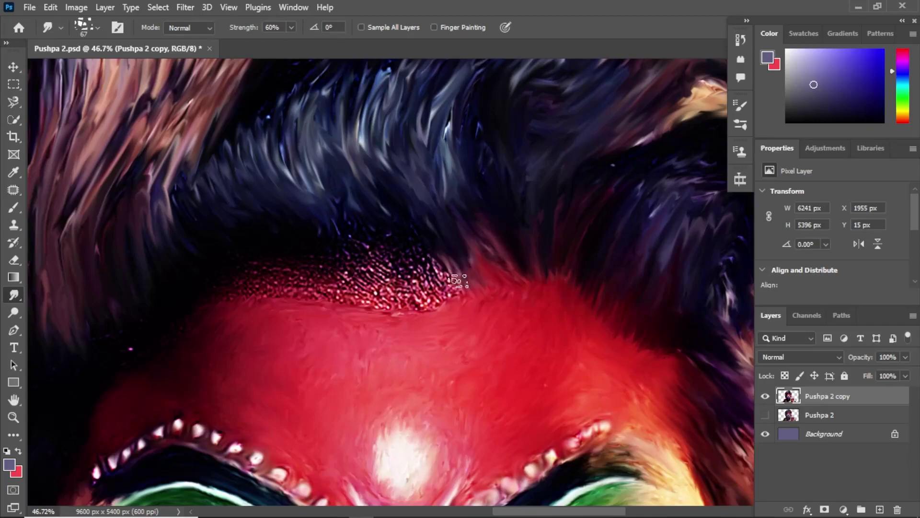
mouse_move(446, 261)
mouse_down()
mouse_move(415, 302)
mouse_move(346, 267)
mouse_move(354, 297)
mouse_move(485, 225)
mouse_up()
scroll(384, 280, left, 3)
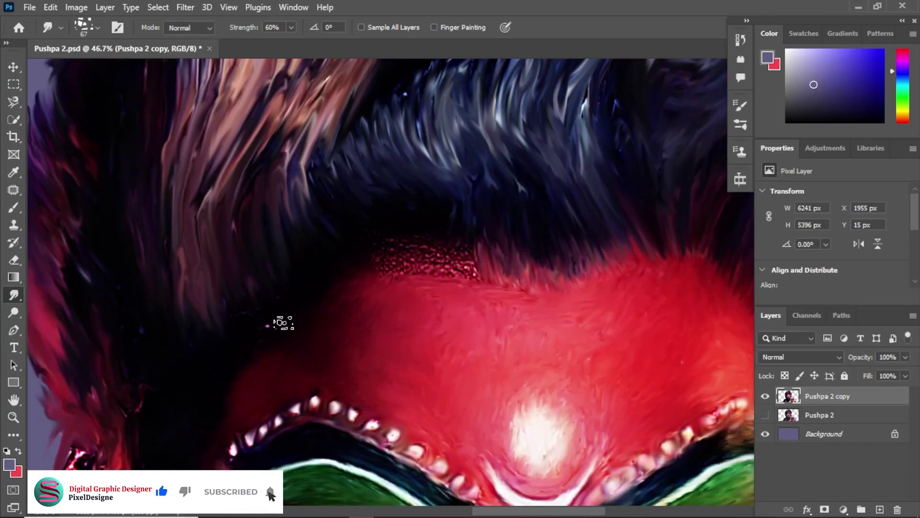
mouse_move(376, 241)
mouse_down()
mouse_move(462, 263)
mouse_move(380, 259)
mouse_move(454, 279)
mouse_move(448, 202)
mouse_move(482, 240)
mouse_move(487, 282)
mouse_move(596, 247)
mouse_move(596, 226)
mouse_up()
- Smudge the glittery earring and the purple area beneath it into brush strokes
scroll(597, 170, down, 5)
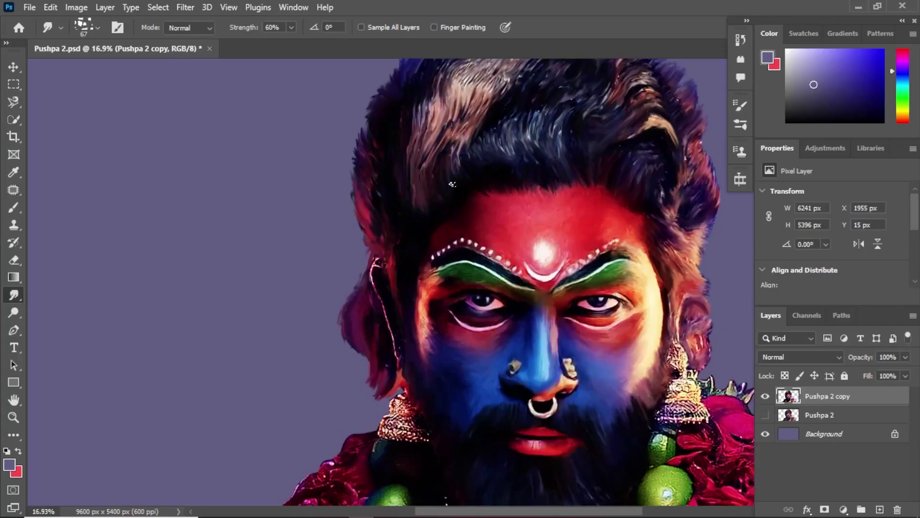
scroll(602, 192, up, 1)
scroll(604, 206, up, 3)
scroll(607, 218, up, 2)
mouse_move(527, 103)
mouse_down()
mouse_move(529, 192)
mouse_move(518, 230)
mouse_move(527, 244)
mouse_move(494, 307)
mouse_move(566, 302)
mouse_move(527, 288)
mouse_move(623, 227)
mouse_move(619, 158)
mouse_move(551, 267)
mouse_move(573, 206)
mouse_up()
mouse_move(527, 269)
mouse_down()
mouse_move(547, 254)
mouse_move(512, 215)
mouse_up()
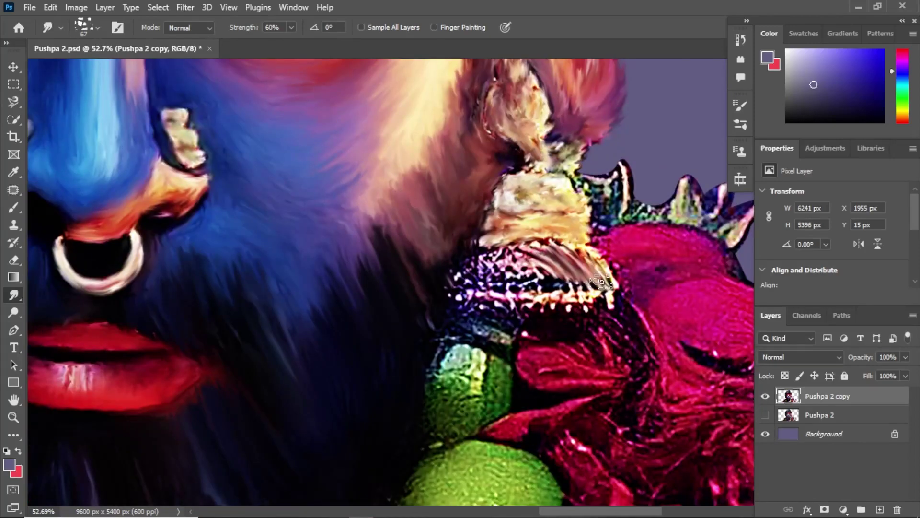
mouse_move(566, 249)
mouse_down()
mouse_move(479, 273)
mouse_move(466, 252)
mouse_move(532, 259)
mouse_move(479, 302)
mouse_move(613, 298)
mouse_move(486, 324)
mouse_move(426, 293)
mouse_move(445, 198)
mouse_up()
- Swirl the green limes' surfaces and highlights into soft streaky strokes
mouse_move(480, 269)
mouse_down()
mouse_move(428, 340)
mouse_move(485, 307)
mouse_move(438, 303)
mouse_move(416, 177)
mouse_up()
mouse_move(476, 308)
mouse_down()
mouse_move(542, 331)
mouse_move(499, 249)
mouse_move(431, 254)
mouse_move(465, 338)
mouse_move(421, 328)
mouse_move(417, 251)
mouse_up()
drag(420, 335, 414, 281)
scroll(413, 281, down, 3)
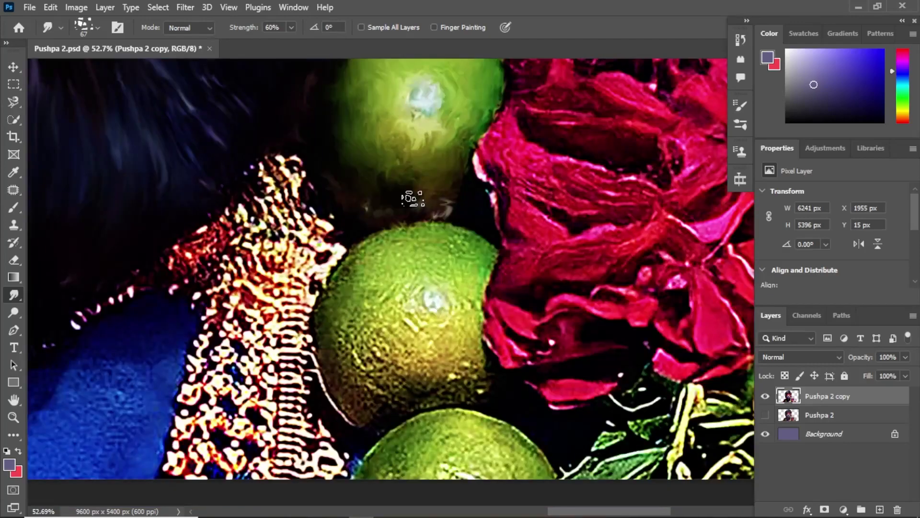
mouse_move(460, 230)
mouse_down()
mouse_move(364, 249)
mouse_move(336, 336)
mouse_move(243, 384)
mouse_up()
mouse_move(446, 259)
mouse_down()
mouse_move(388, 326)
mouse_move(407, 364)
mouse_up()
mouse_move(407, 297)
mouse_down()
mouse_move(336, 417)
mouse_move(424, 306)
mouse_move(401, 382)
mouse_move(468, 390)
mouse_up()
scroll(465, 336, down, 5)
scroll(426, 316, up, 2)
mouse_move(425, 316)
mouse_down()
mouse_move(479, 345)
mouse_move(527, 355)
mouse_move(552, 336)
mouse_move(451, 324)
mouse_up()
- Soften the sparkly shoulder top and swirl the middle lime's surface further
scroll(408, 279, up, 3)
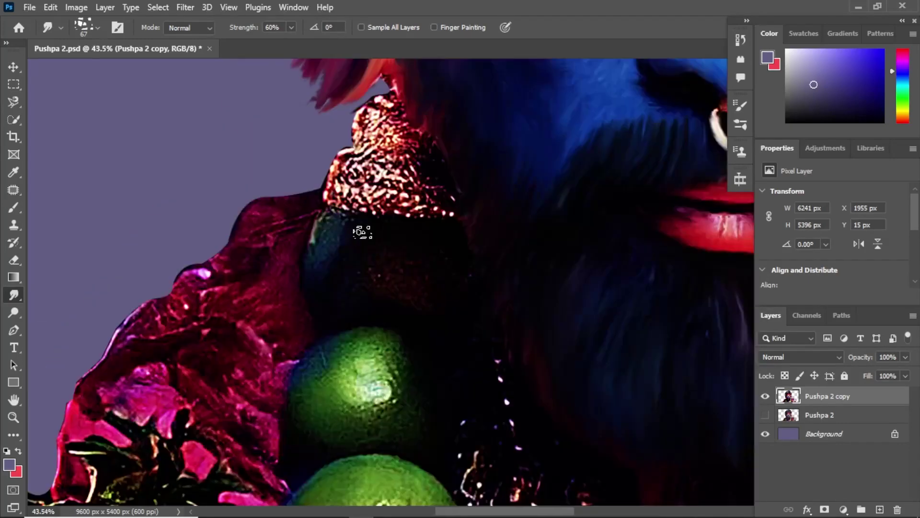
mouse_move(401, 85)
mouse_down()
mouse_move(374, 139)
mouse_move(428, 165)
mouse_move(444, 211)
mouse_move(378, 154)
mouse_move(335, 177)
mouse_move(374, 195)
mouse_move(328, 186)
mouse_up()
scroll(329, 187, down, 2)
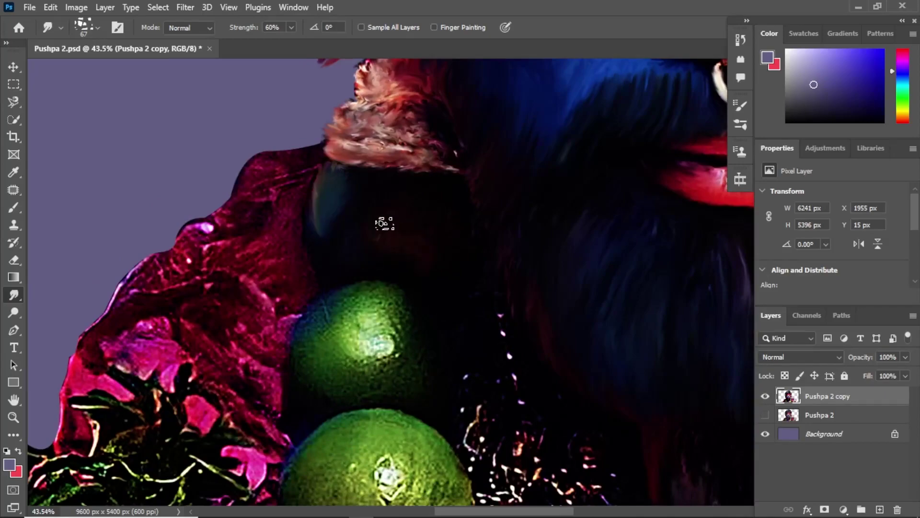
scroll(495, 162, down, 6)
mouse_move(413, 153)
mouse_down()
mouse_move(354, 154)
mouse_move(343, 250)
mouse_up()
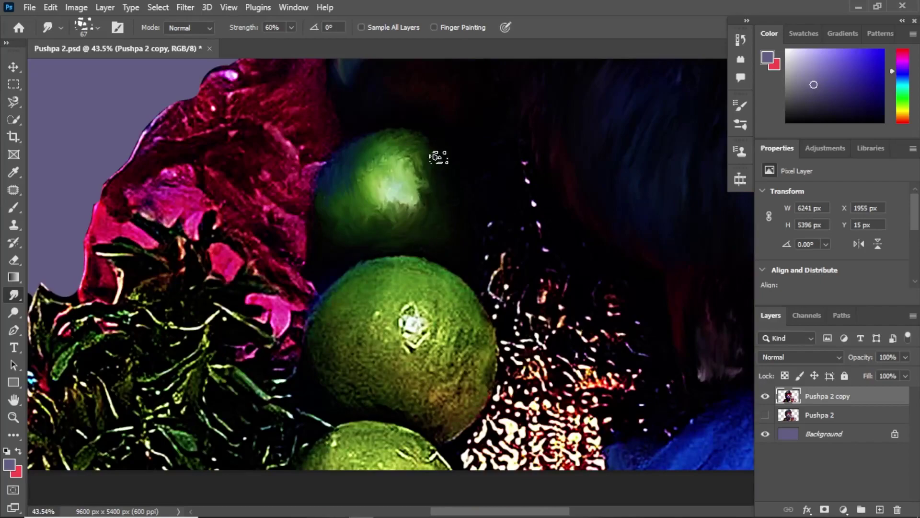
mouse_move(427, 312)
mouse_down()
mouse_move(335, 294)
mouse_move(394, 263)
mouse_move(405, 291)
mouse_move(335, 366)
mouse_move(360, 369)
mouse_move(438, 273)
mouse_move(389, 256)
mouse_move(475, 312)
mouse_move(395, 424)
mouse_up()
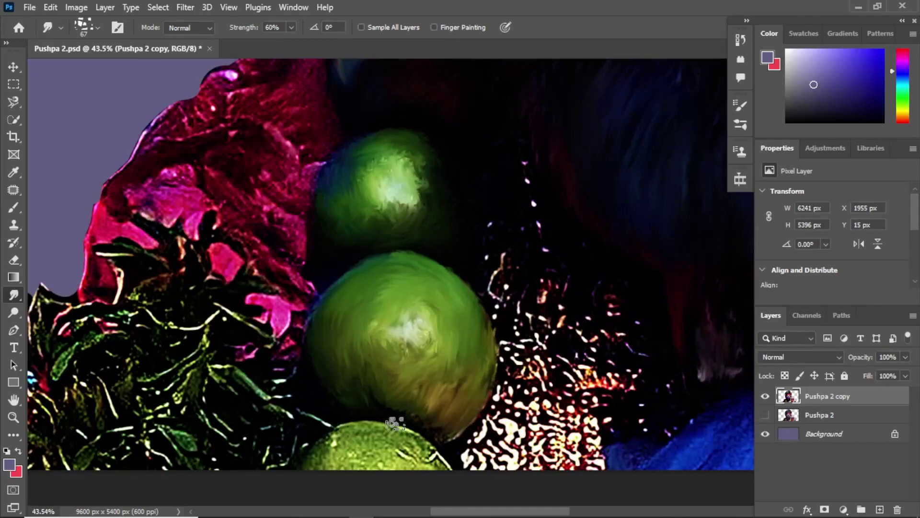
scroll(395, 423, down, 2)
mouse_move(407, 333)
mouse_down()
mouse_move(379, 393)
mouse_move(339, 399)
mouse_up()
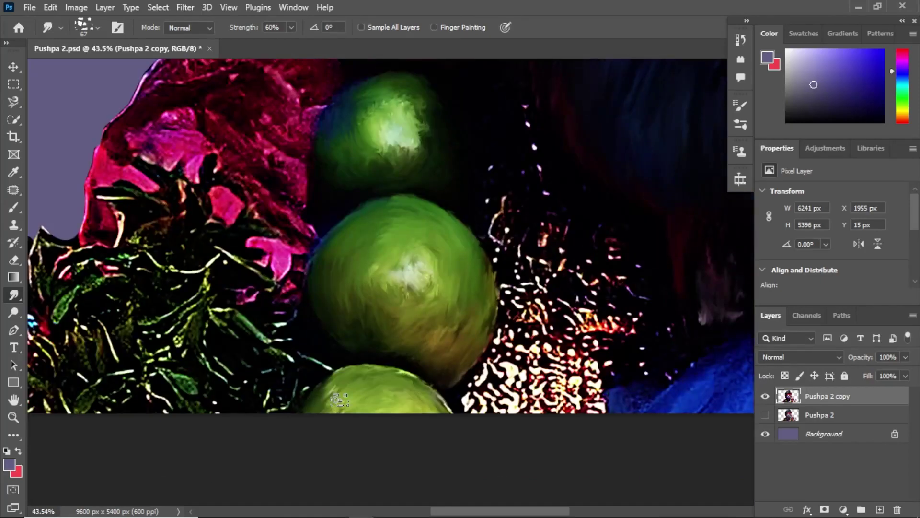
scroll(337, 214, down, 2)
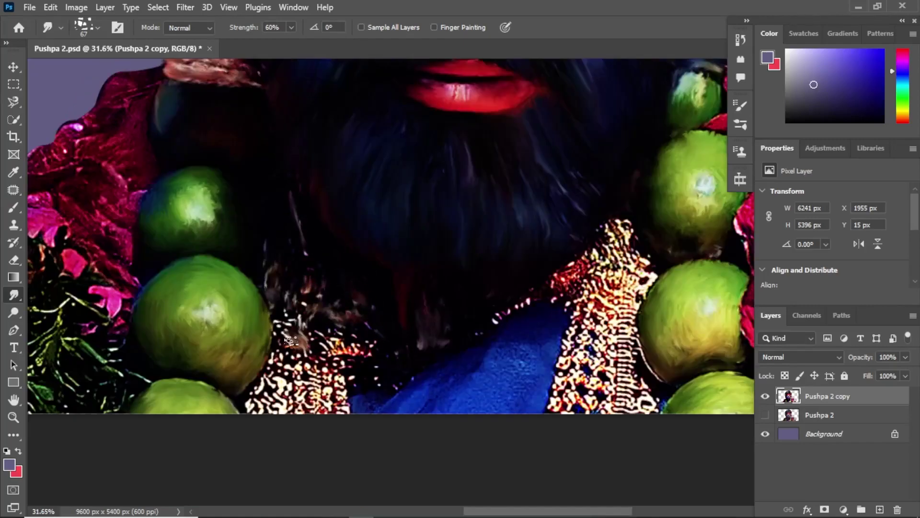
scroll(291, 341, up, 1)
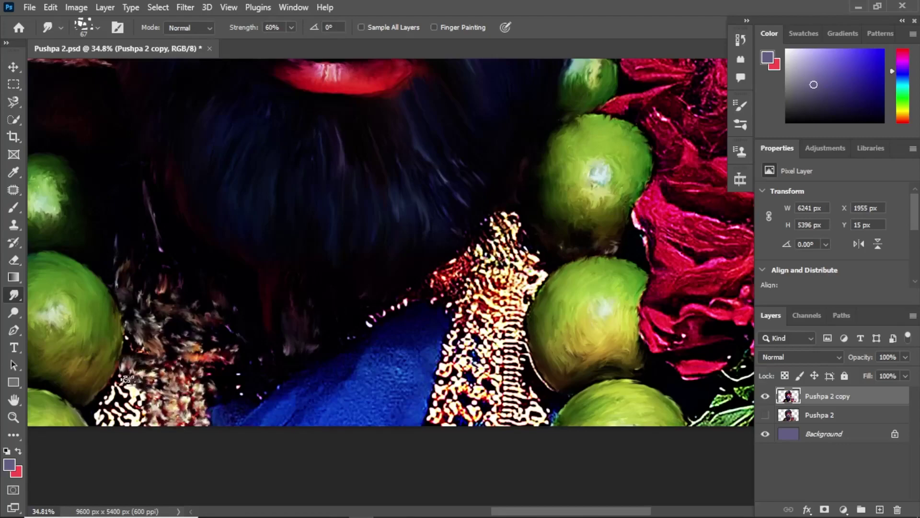
- Smear the lower-left fur, dotted edge and gold patterned fabric into darker strokes
drag(122, 393, 128, 366)
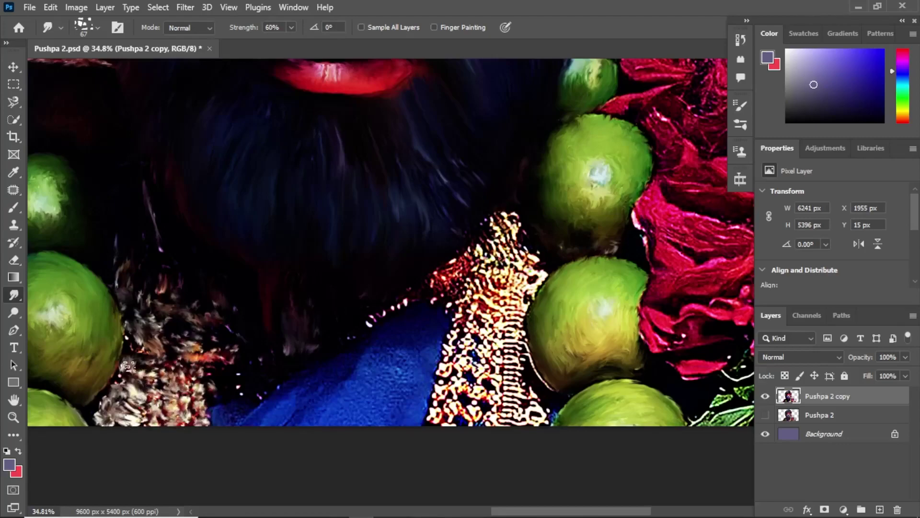
drag(410, 295, 370, 328)
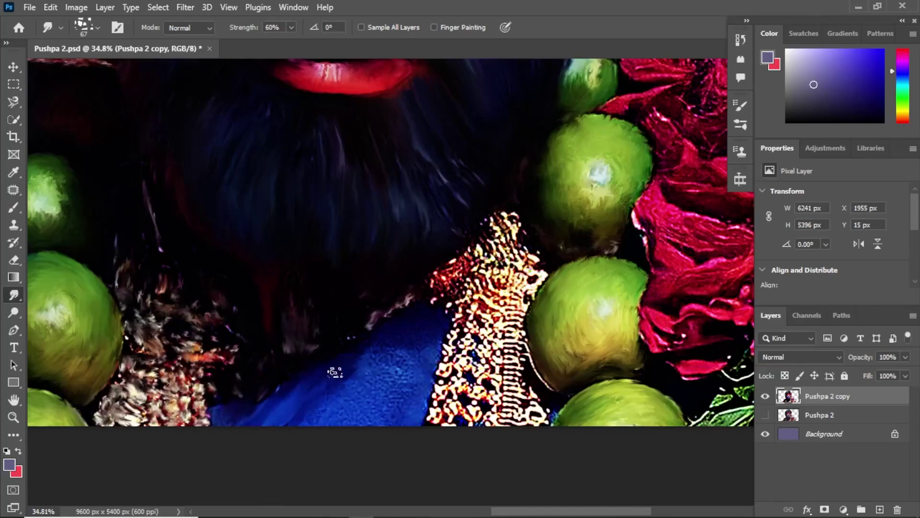
drag(419, 406, 406, 382)
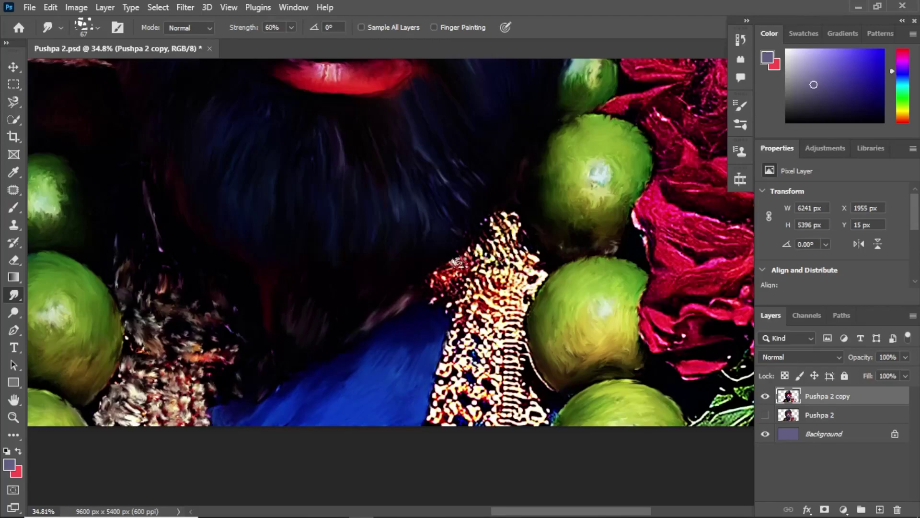
drag(466, 258, 539, 257)
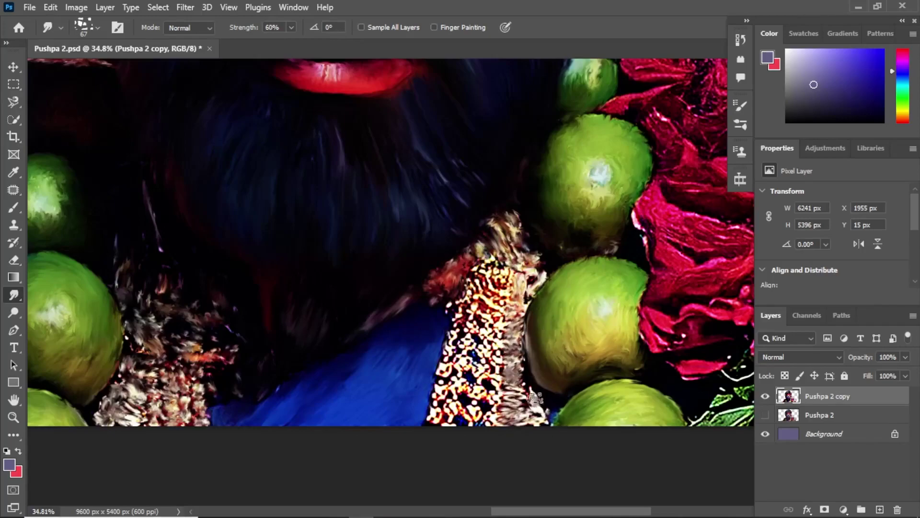
drag(472, 404, 478, 394)
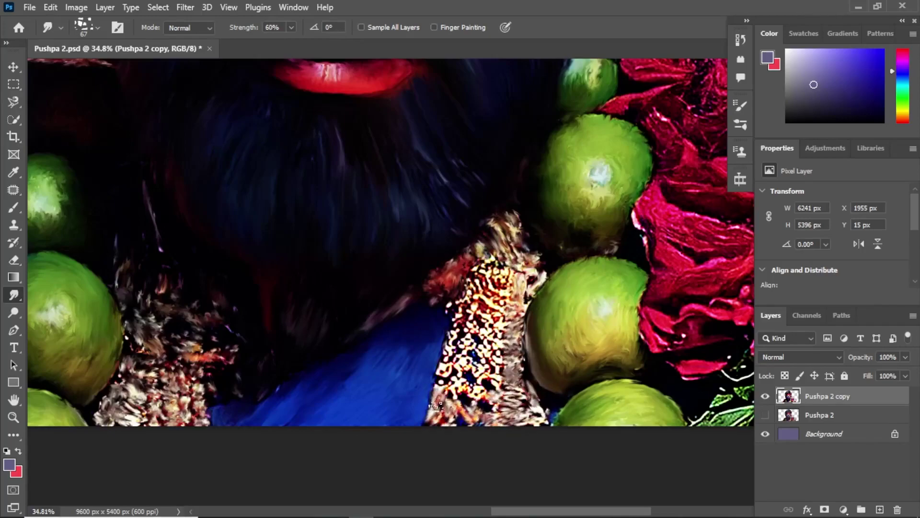
mouse_move(500, 344)
mouse_down()
mouse_move(500, 285)
mouse_move(482, 273)
mouse_move(467, 311)
mouse_move(482, 352)
mouse_move(448, 336)
mouse_move(443, 374)
mouse_move(464, 424)
mouse_up()
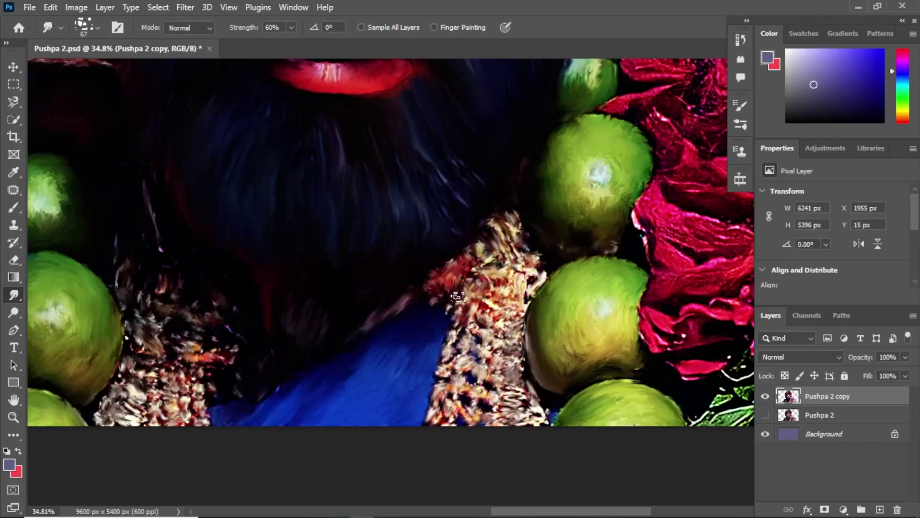
- Save the document with Ctrl+S
scroll(457, 297, down, 3)
scroll(551, 174, down, 1)
scroll(575, 159, up, 4)
key(ctrl+s)
- Smudge the spiky crown edge near the hair and smooth streaks across the red cloth
scroll(610, 147, up, 1)
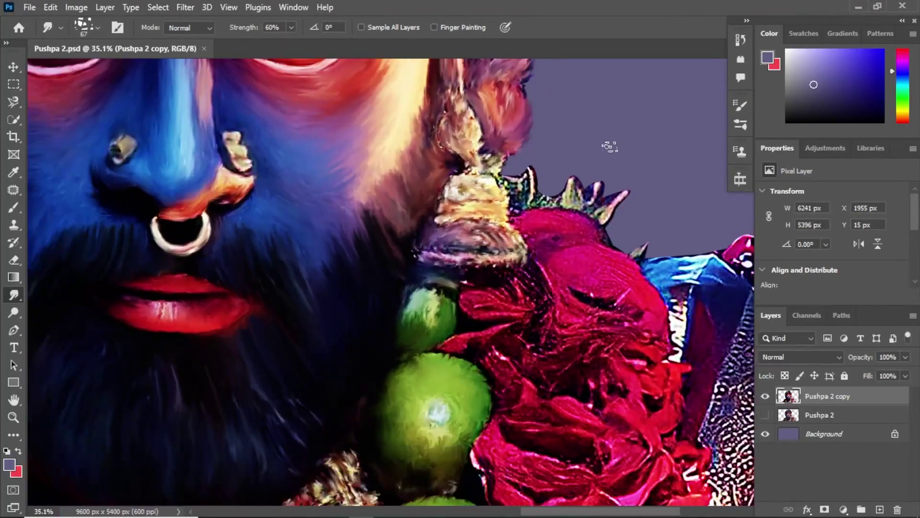
mouse_move(545, 192)
mouse_down()
mouse_move(511, 190)
mouse_move(571, 196)
mouse_move(602, 175)
mouse_move(567, 191)
mouse_up()
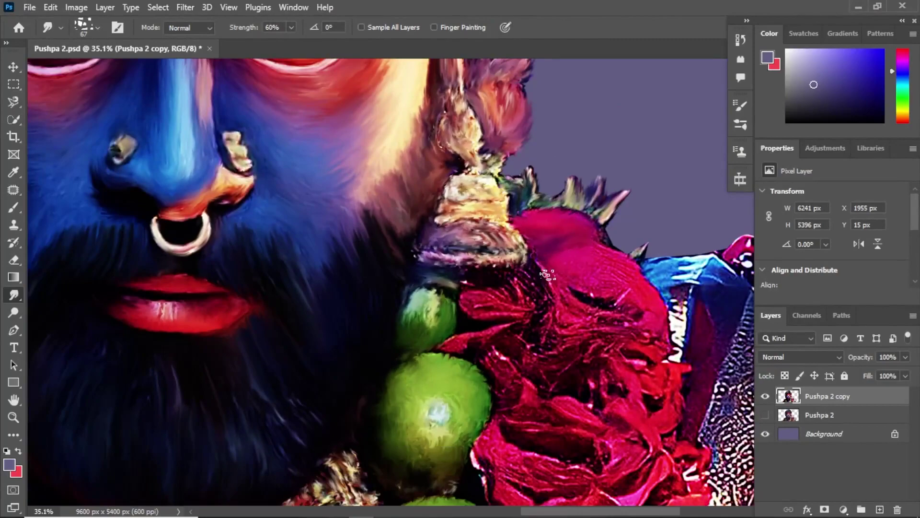
drag(544, 299, 494, 279)
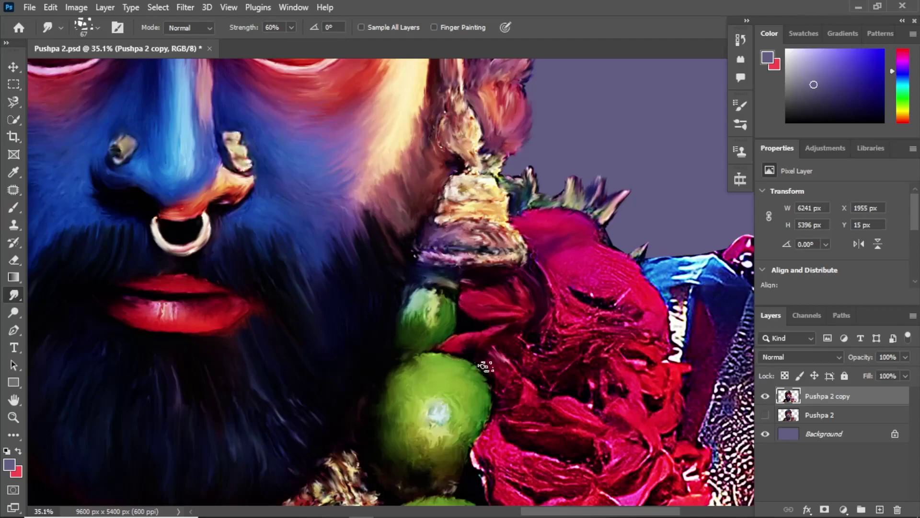
drag(513, 354, 559, 287)
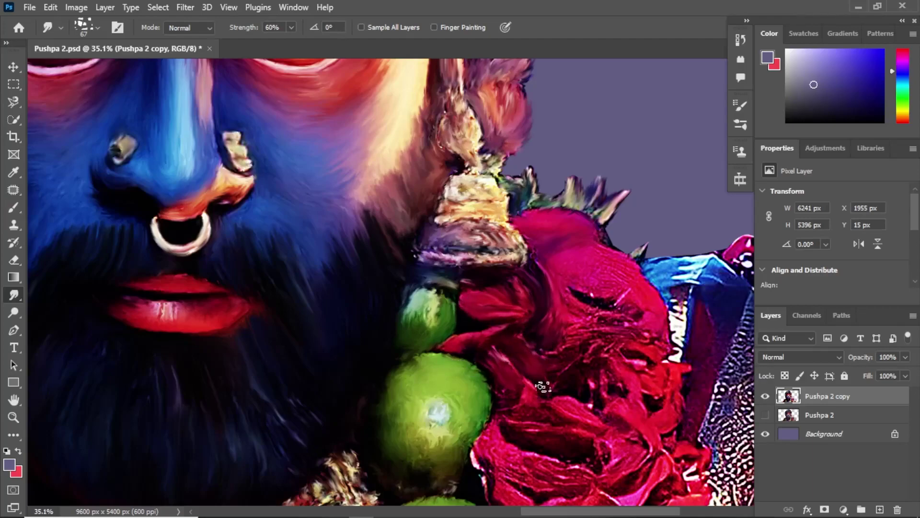
drag(573, 347, 561, 272)
mouse_move(618, 280)
mouse_down()
mouse_move(587, 220)
mouse_move(633, 276)
mouse_move(602, 321)
mouse_up()
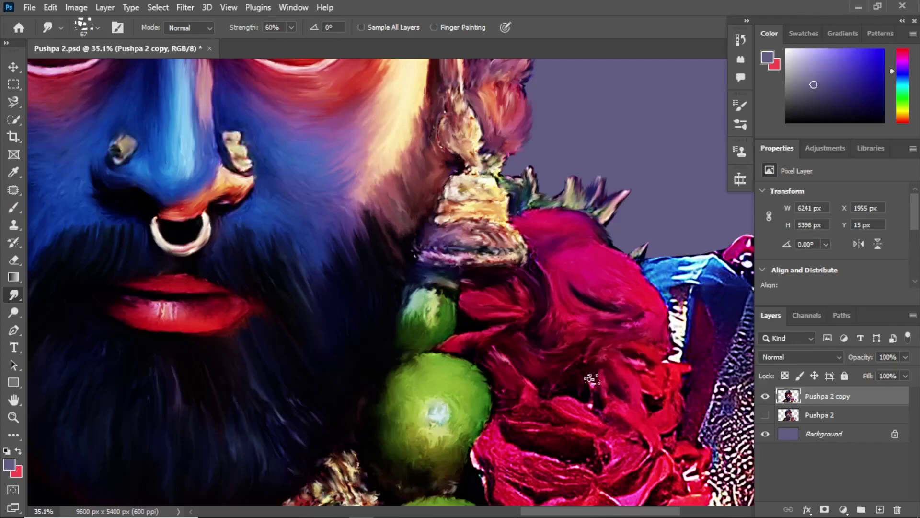
- Pan down the garland and smear the pink and red petals and stems under the fabric
drag(543, 341, 378, 272)
mouse_move(331, 318)
mouse_down()
mouse_move(367, 333)
mouse_move(376, 308)
mouse_up()
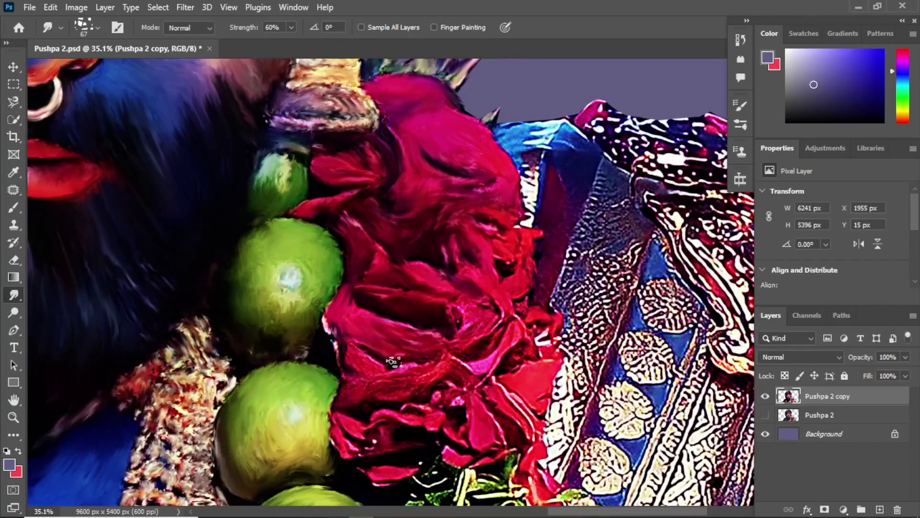
drag(437, 368, 413, 386)
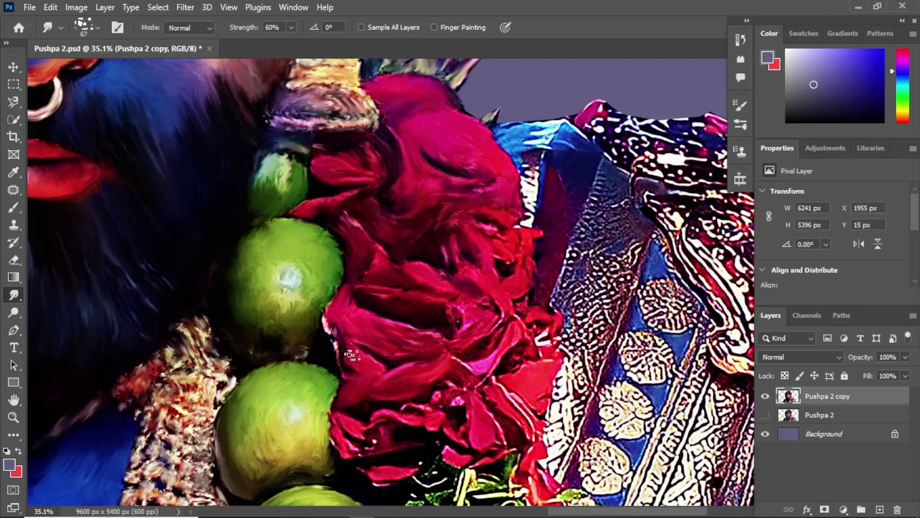
drag(418, 295, 383, 283)
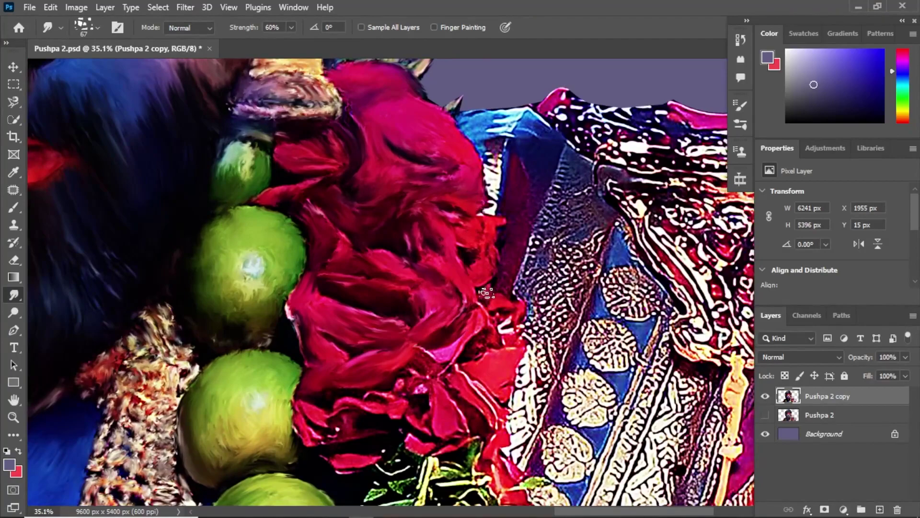
drag(466, 325, 475, 268)
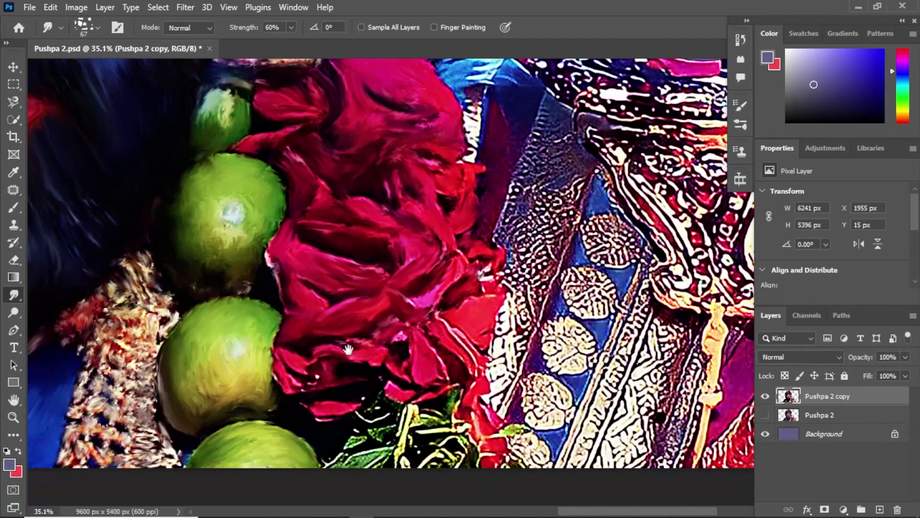
drag(348, 349, 358, 305)
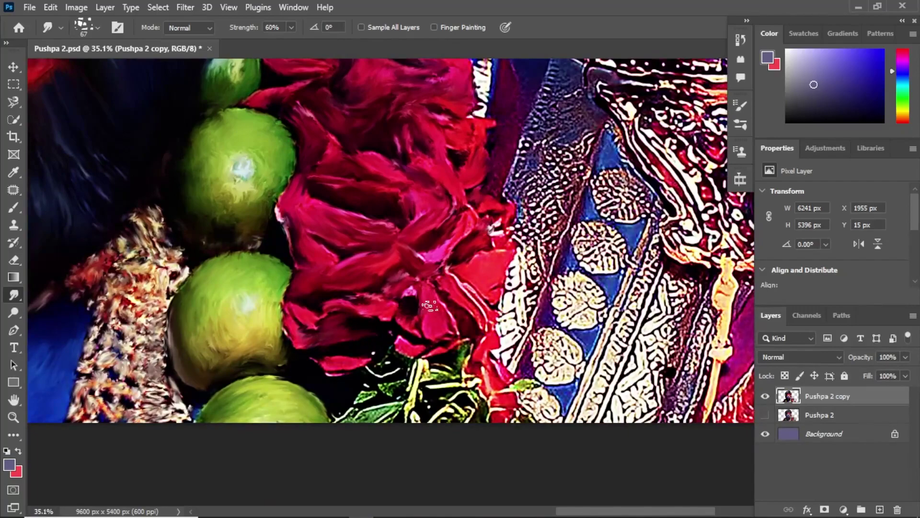
drag(480, 259, 491, 217)
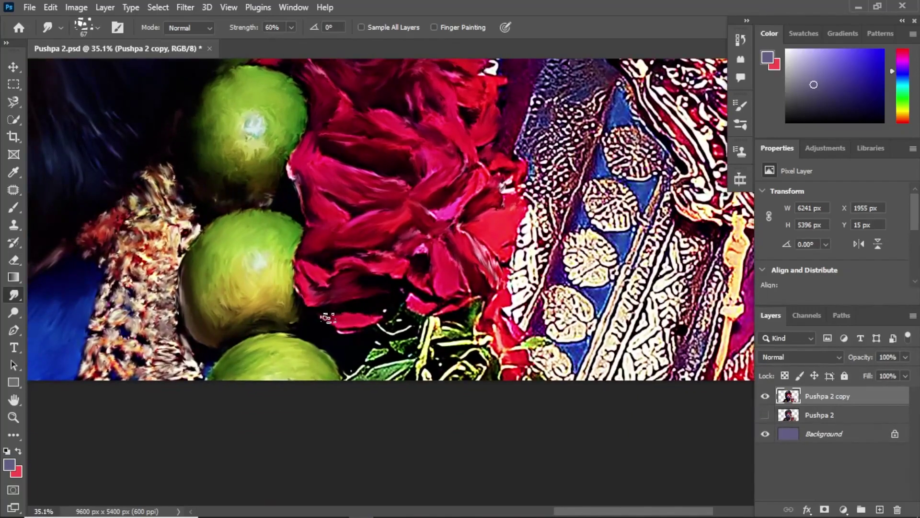
mouse_move(412, 311)
mouse_down()
mouse_move(376, 267)
mouse_move(475, 292)
mouse_up()
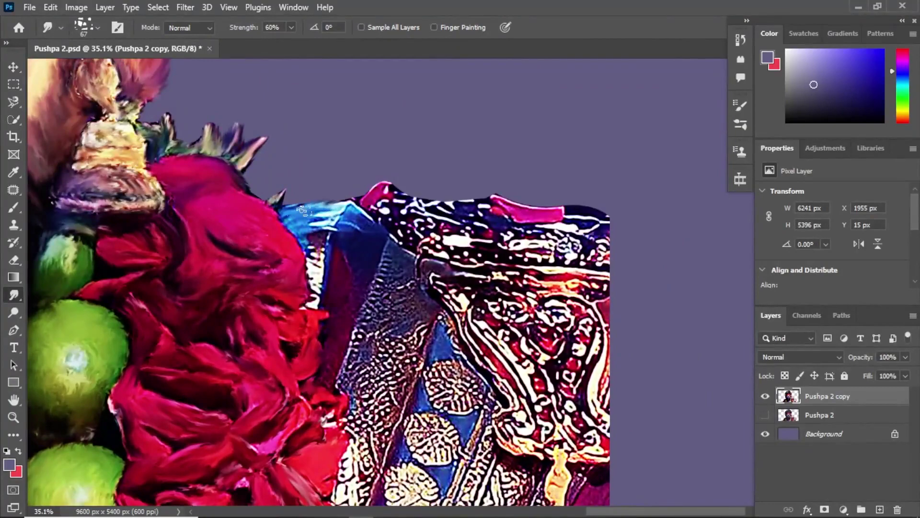
drag(304, 211, 367, 269)
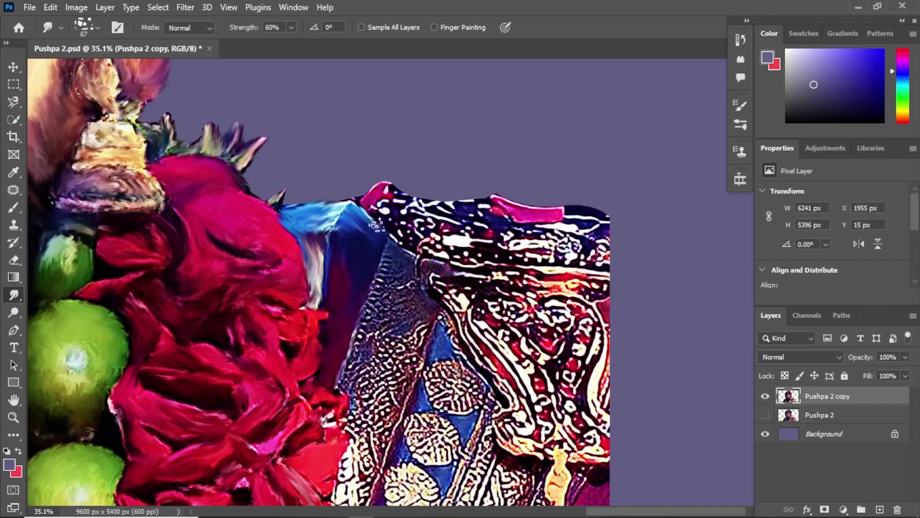
- Smear the embroidered fabric's top edge and blend the blue area around the paisley
mouse_move(379, 197)
mouse_down()
mouse_move(462, 208)
mouse_move(480, 230)
mouse_move(576, 253)
mouse_move(501, 317)
mouse_move(468, 311)
mouse_move(548, 382)
mouse_move(565, 491)
mouse_move(575, 424)
mouse_move(608, 392)
mouse_up()
mouse_move(403, 290)
mouse_down()
mouse_move(369, 327)
mouse_move(415, 280)
mouse_move(384, 393)
mouse_up()
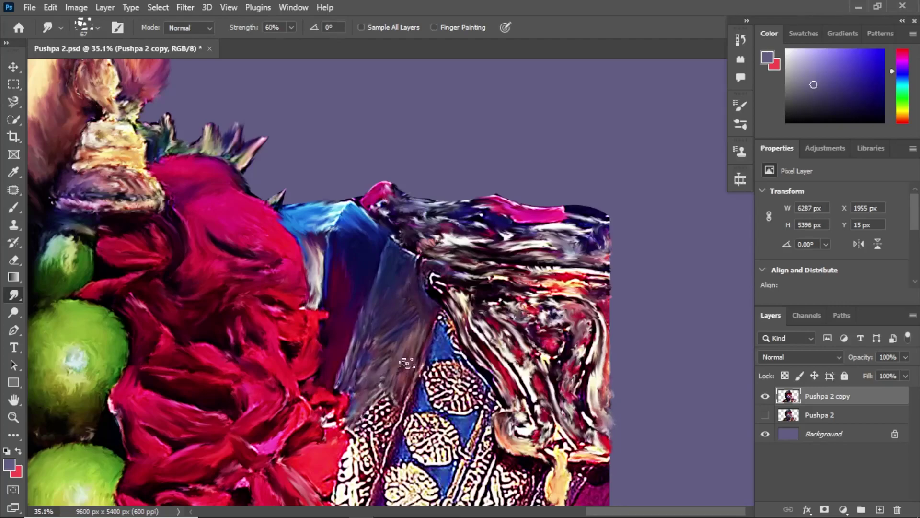
scroll(383, 393, down, 3)
mouse_move(398, 297)
mouse_down()
mouse_move(370, 317)
mouse_move(354, 434)
mouse_move(405, 295)
mouse_up()
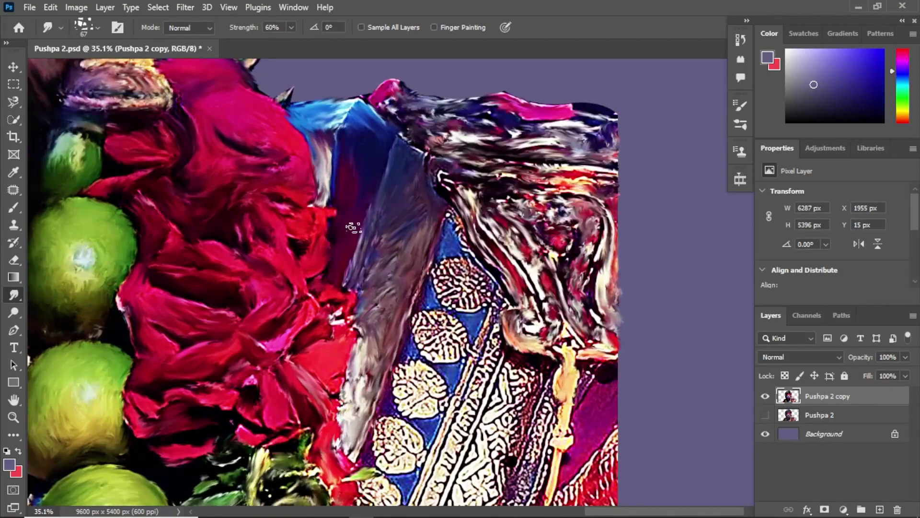
drag(450, 253, 475, 330)
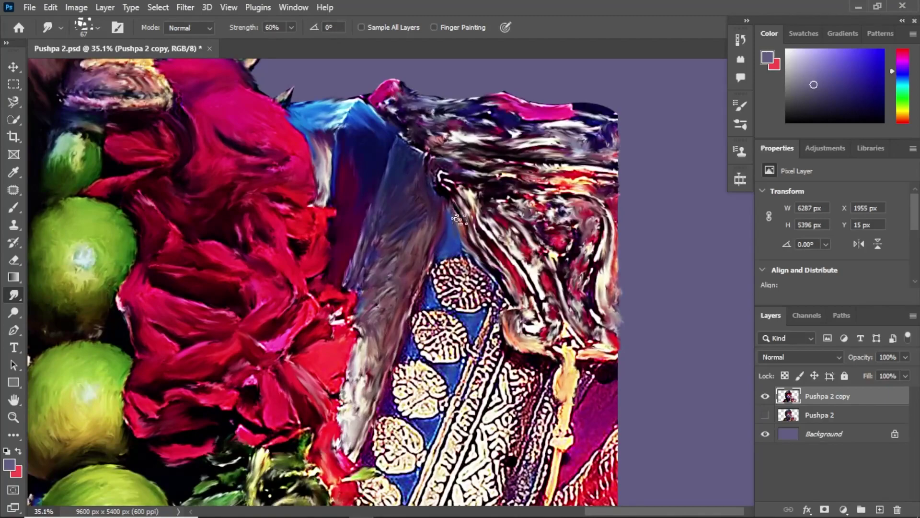
scroll(407, 350, down, 3)
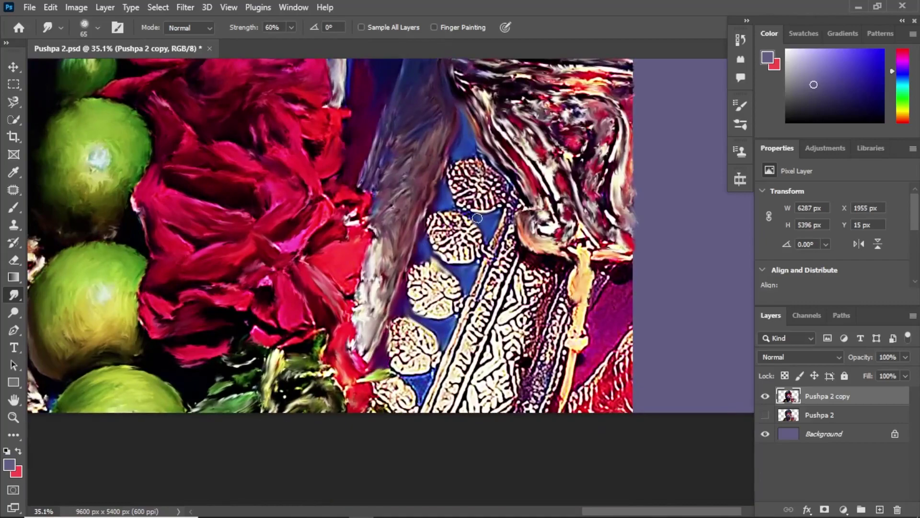
scroll(418, 324, down, 1)
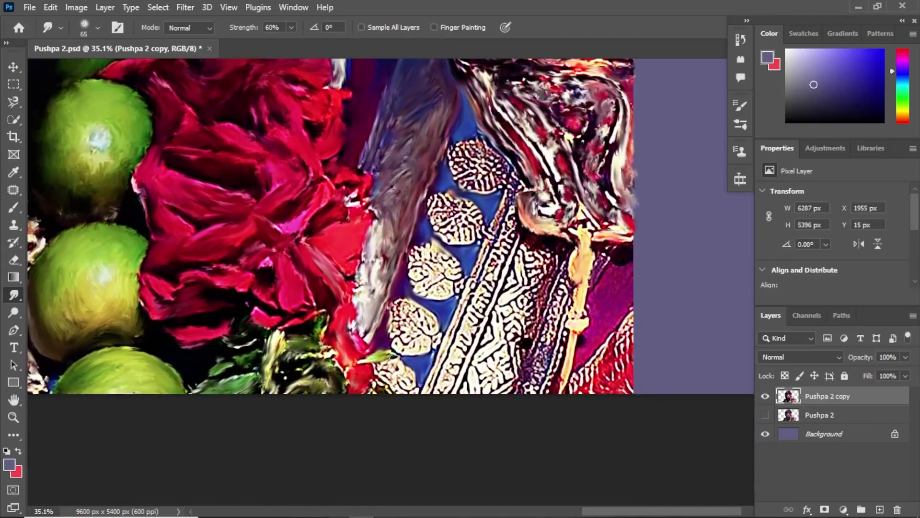
- Stretch the yellow stick, gold leaf motifs and white patterned strip into soft strokes
drag(576, 270, 566, 371)
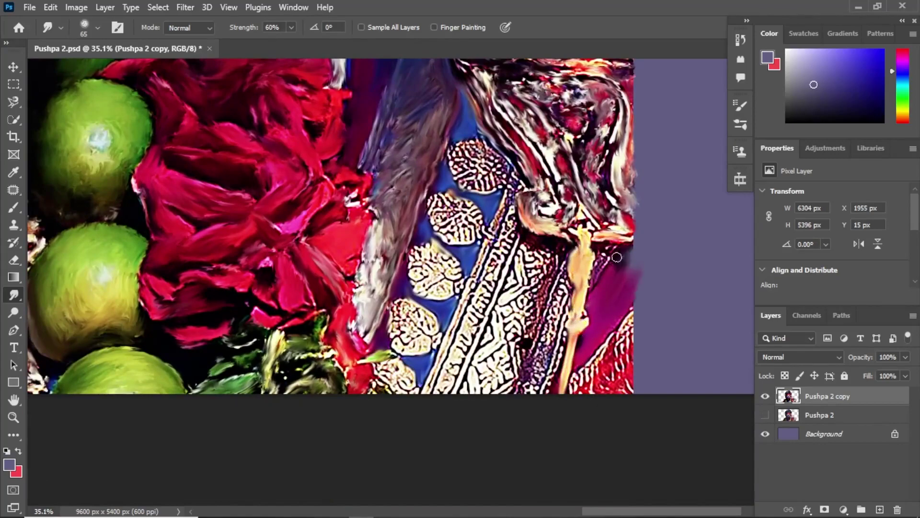
drag(617, 257, 623, 379)
mouse_move(462, 151)
mouse_down()
mouse_move(487, 189)
mouse_move(456, 225)
mouse_up()
mouse_move(434, 254)
mouse_down()
mouse_move(419, 263)
mouse_move(391, 383)
mouse_up()
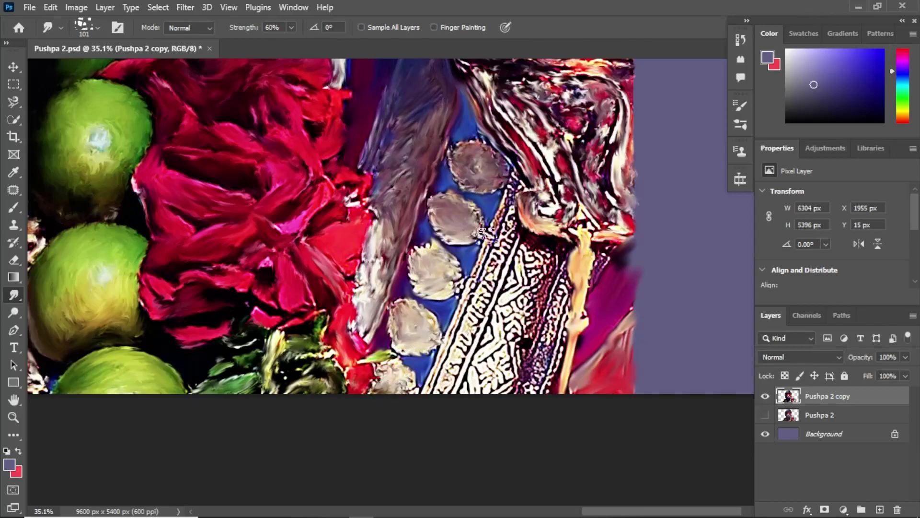
drag(484, 234, 433, 388)
drag(520, 235, 533, 341)
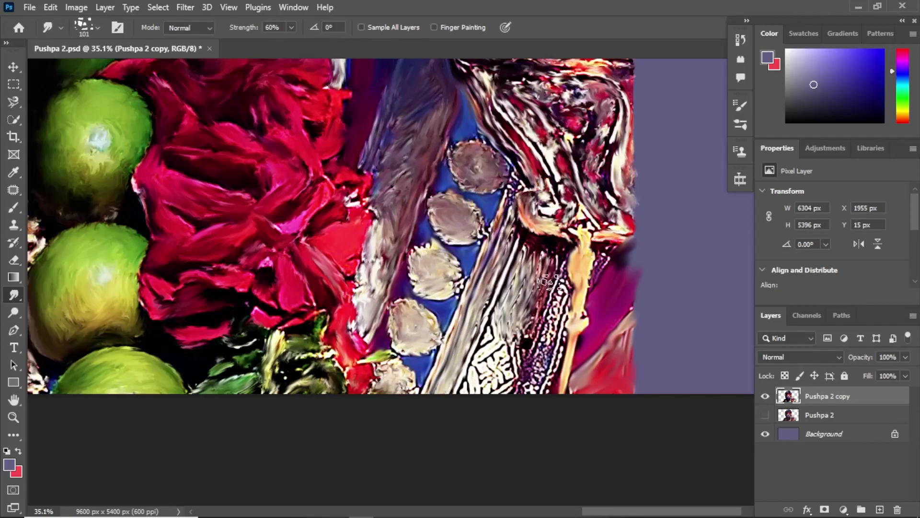
drag(549, 282, 503, 397)
scroll(349, 302, down, 5)
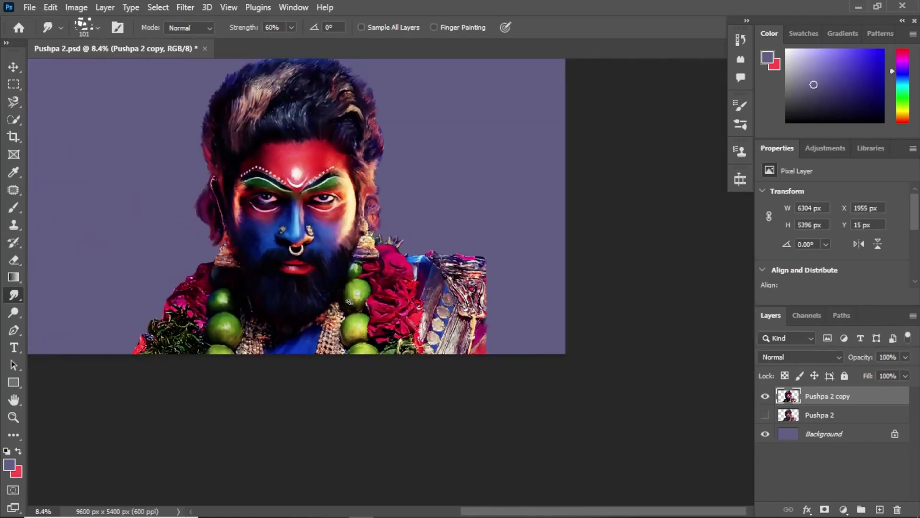
- Smudge the crimson garland edge, pink petals, dark green foliage and lower-left red area
scroll(349, 301, up, 3)
scroll(374, 322, up, 2)
mouse_move(434, 148)
mouse_down()
mouse_move(401, 154)
mouse_move(431, 226)
mouse_move(397, 181)
mouse_move(312, 247)
mouse_move(384, 173)
mouse_move(403, 222)
mouse_move(378, 253)
mouse_move(319, 257)
mouse_move(353, 230)
mouse_move(376, 273)
mouse_move(415, 290)
mouse_move(398, 331)
mouse_move(335, 285)
mouse_move(365, 316)
mouse_move(285, 326)
mouse_move(262, 357)
mouse_move(311, 333)
mouse_move(379, 369)
mouse_move(376, 404)
mouse_move(367, 307)
mouse_up()
mouse_move(452, 294)
mouse_down()
mouse_move(441, 295)
mouse_move(433, 346)
mouse_move(365, 298)
mouse_move(404, 366)
mouse_move(319, 392)
mouse_up()
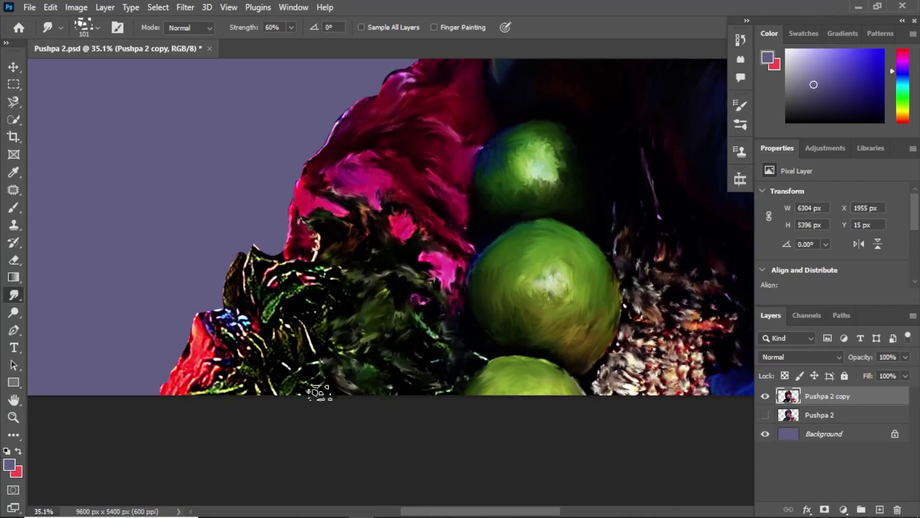
mouse_move(285, 336)
mouse_down()
mouse_move(287, 269)
mouse_move(243, 288)
mouse_move(326, 307)
mouse_move(307, 384)
mouse_move(239, 321)
mouse_move(216, 355)
mouse_move(269, 388)
mouse_up()
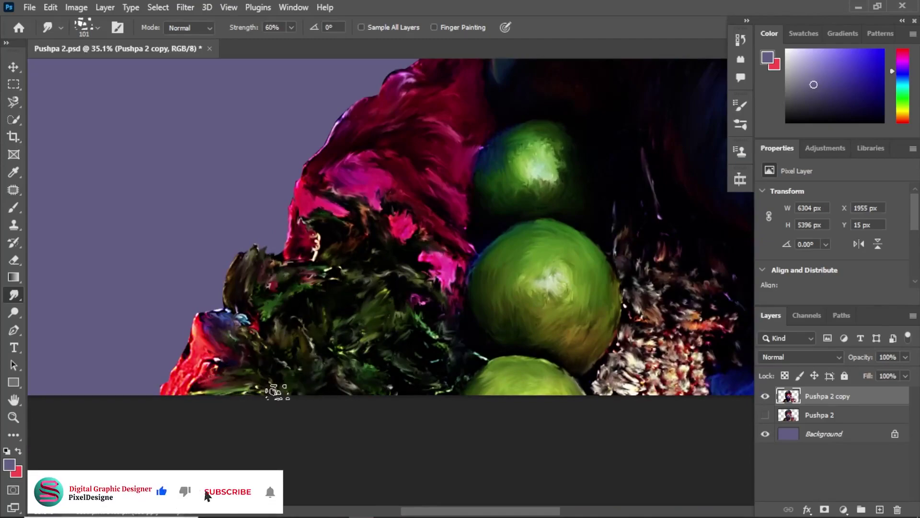
mouse_move(202, 357)
mouse_down()
mouse_move(180, 386)
mouse_move(203, 337)
mouse_move(206, 300)
mouse_up()
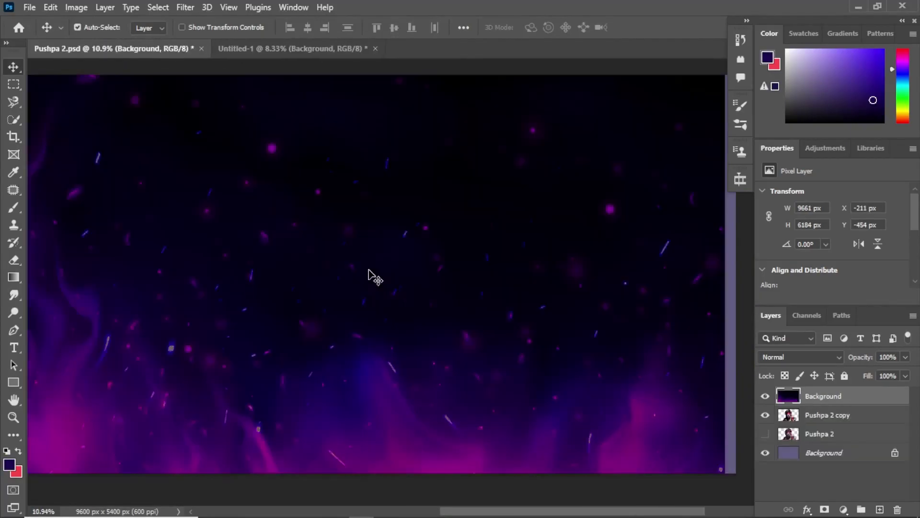
- Move the starfield background beneath the portrait and erase the portrait's bottom so it fades
drag(823, 396, 795, 438)
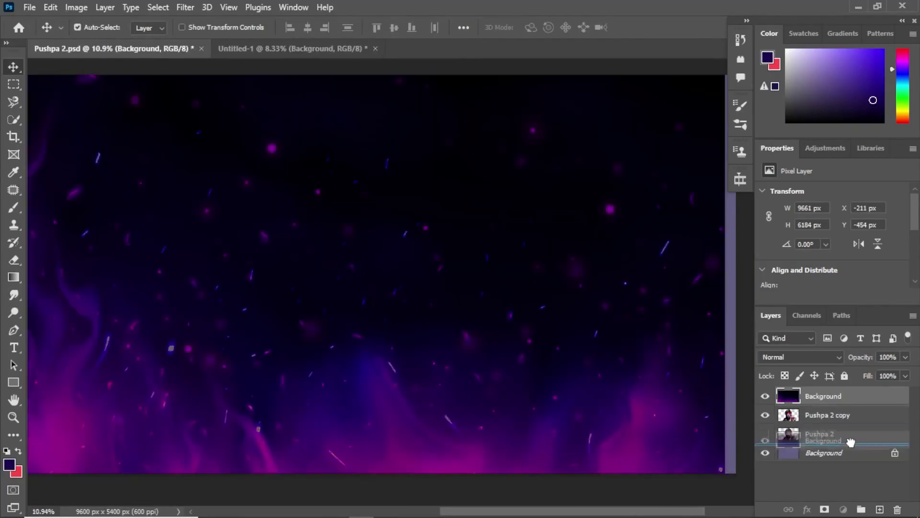
scroll(530, 273, down, 1)
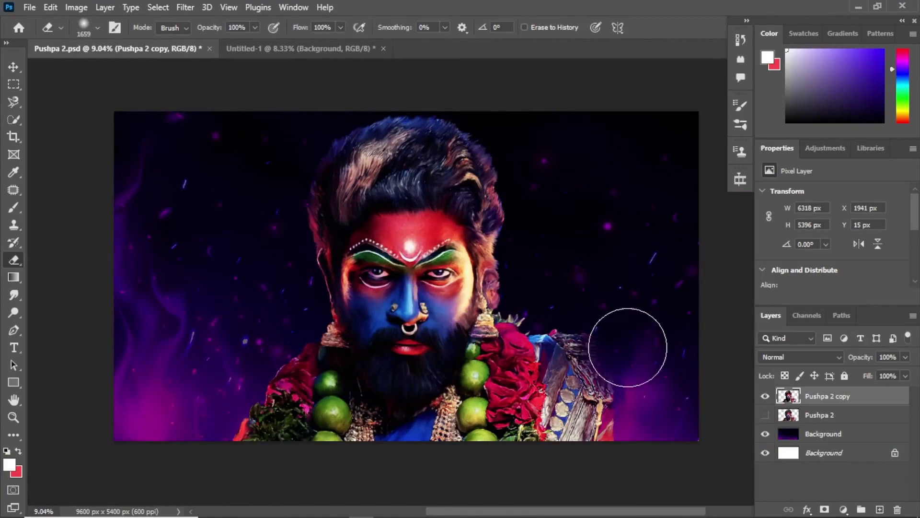
drag(637, 329, 165, 454)
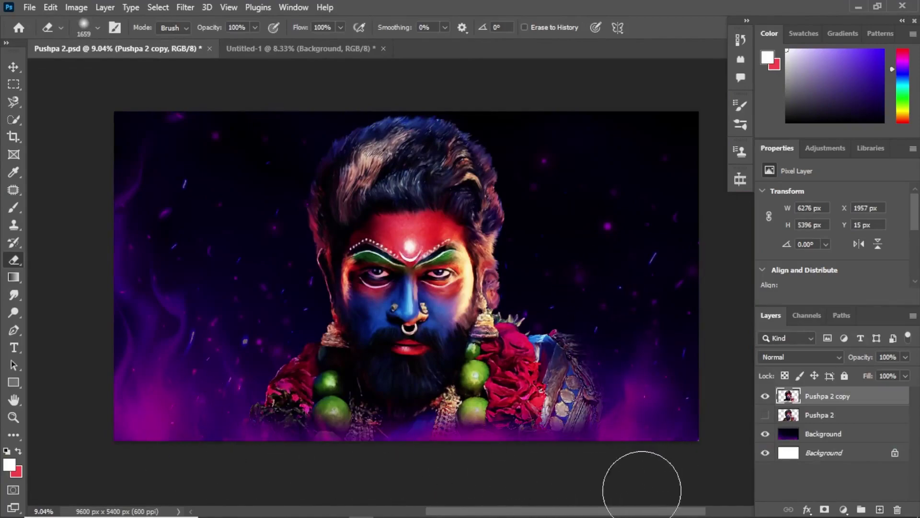
- Enlarge the portrait layer to about 103% with Free Transform
click(13, 68)
key(ctrl+t)
drag(615, 440, 629, 454)
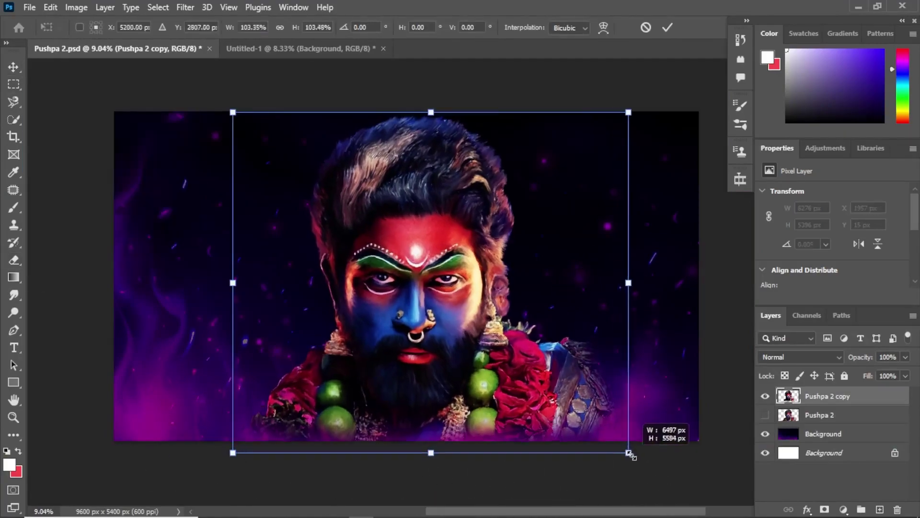
key(Return)
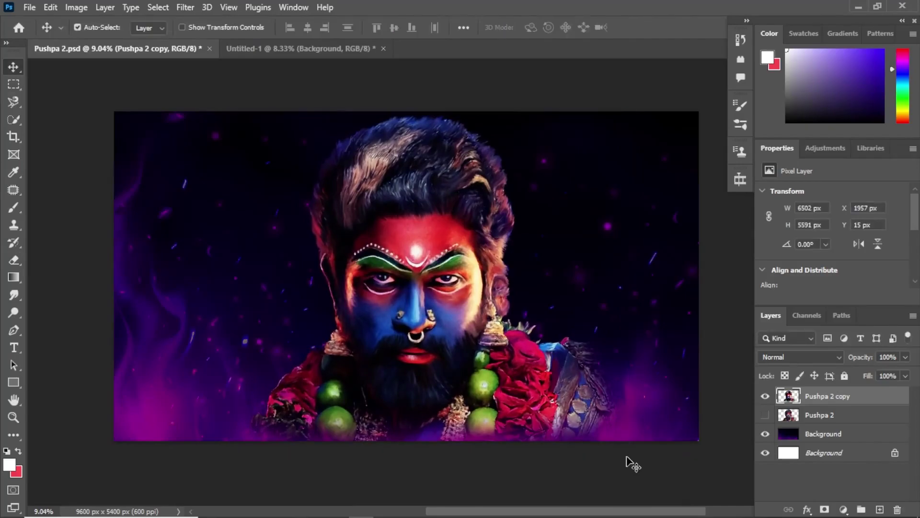